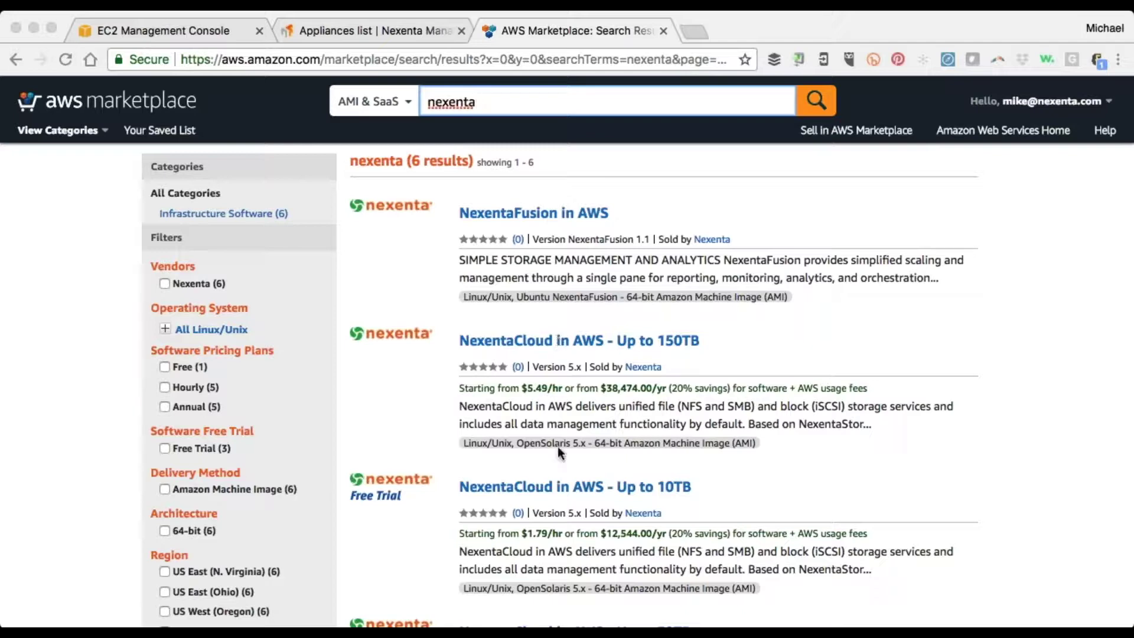
# Subscribe to the NexentaCloud in AWS - Up to 10TB listing and accept its offer terms
pyautogui.click(543, 487)
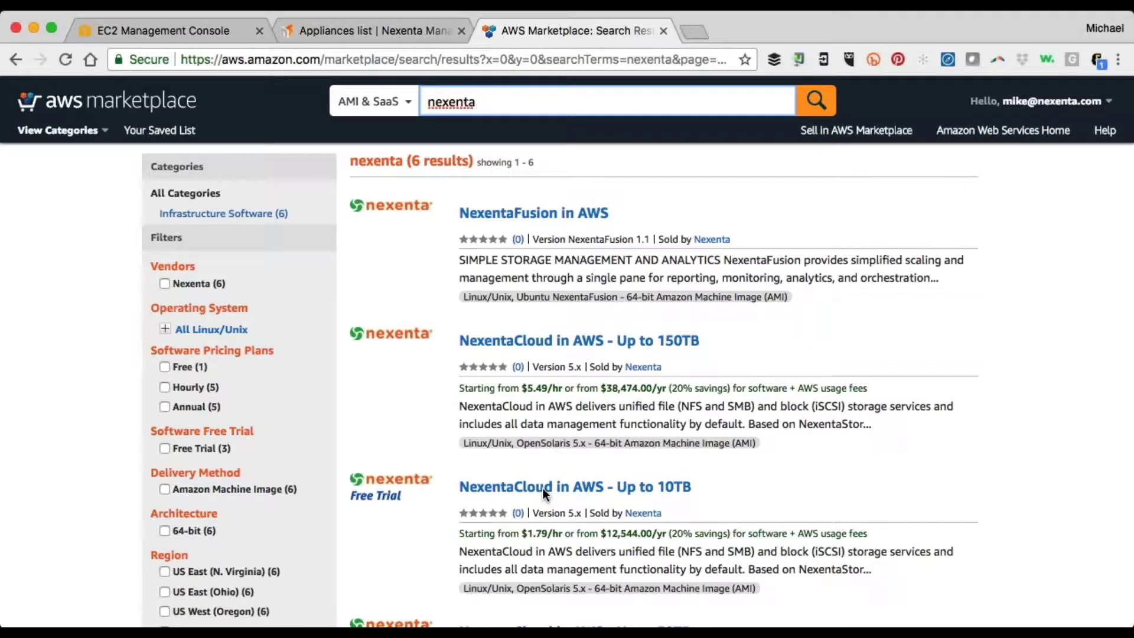
pyautogui.click(543, 488)
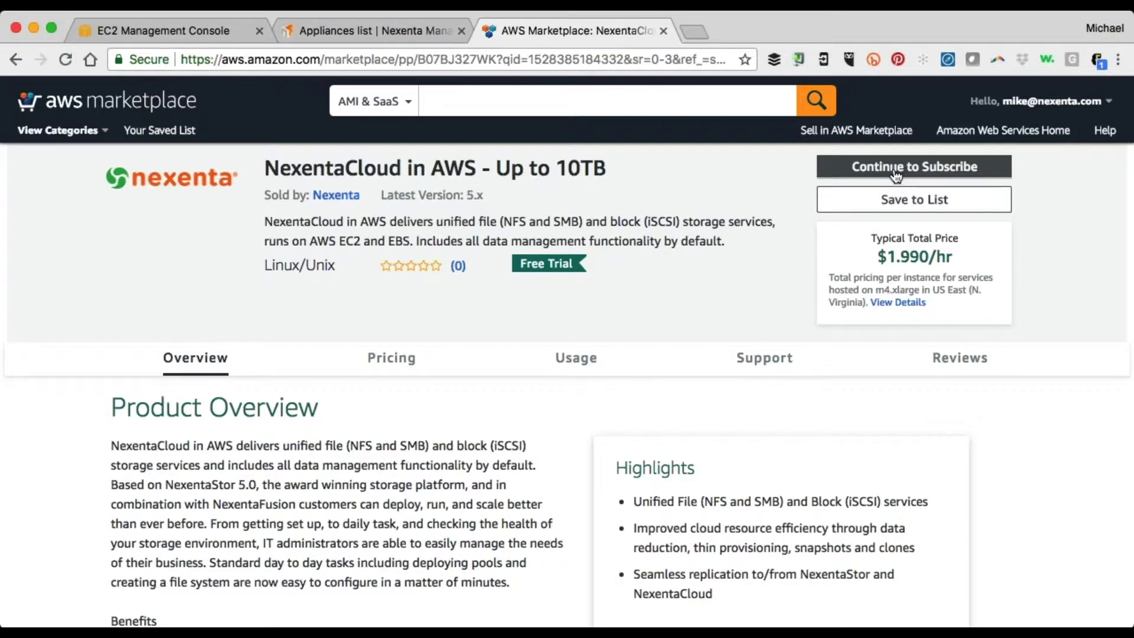
pyautogui.click(896, 171)
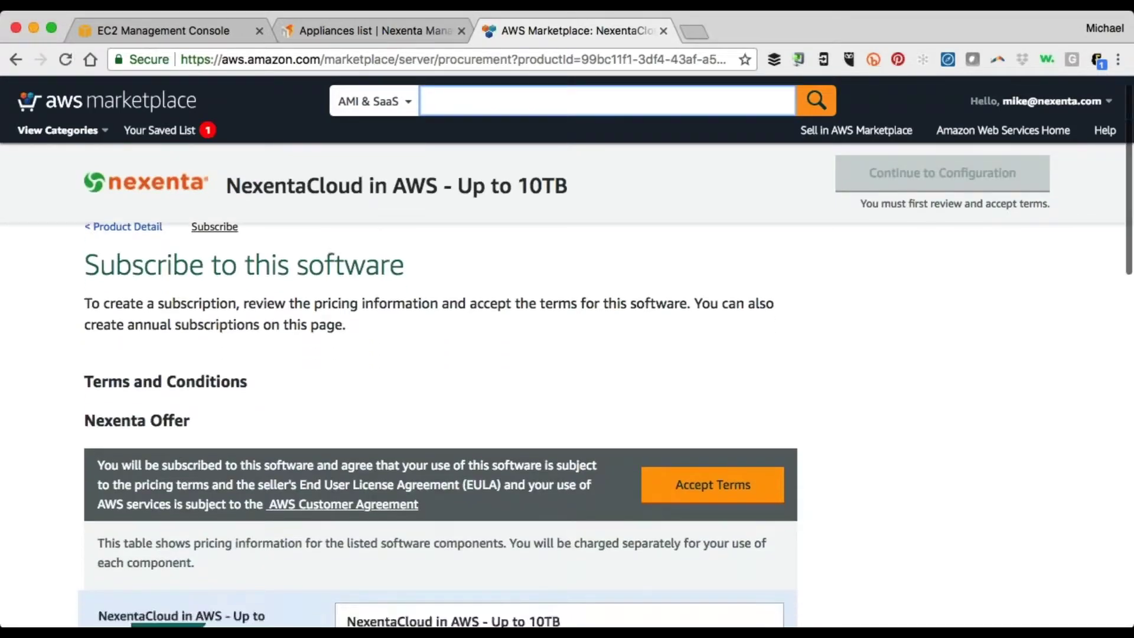
pyautogui.scroll(-3, 791, 266)
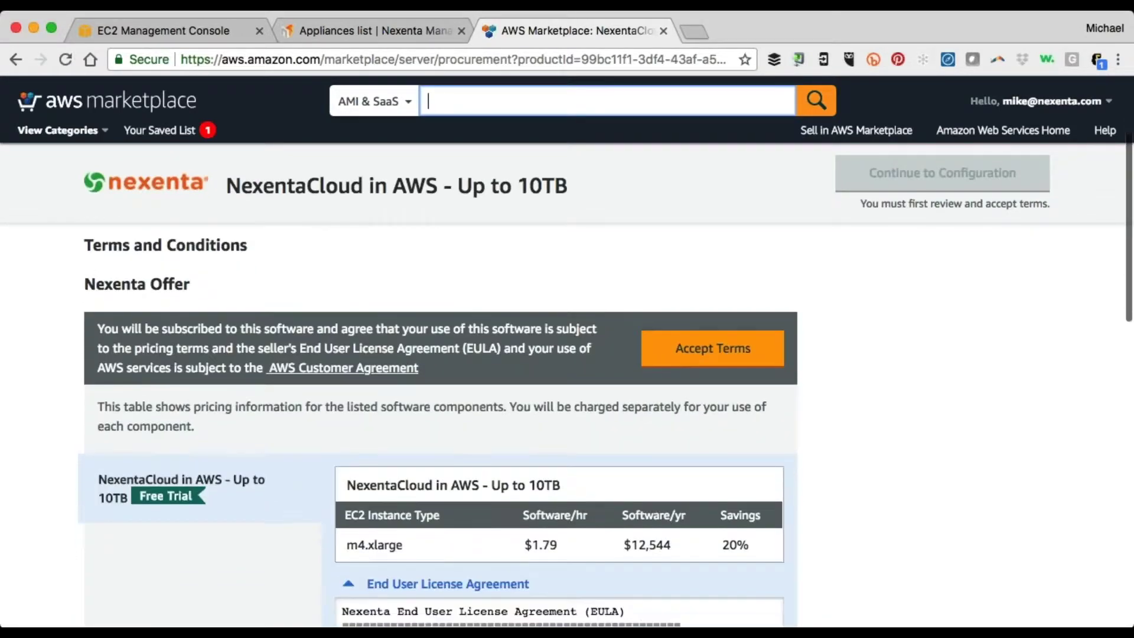
pyautogui.click(687, 360)
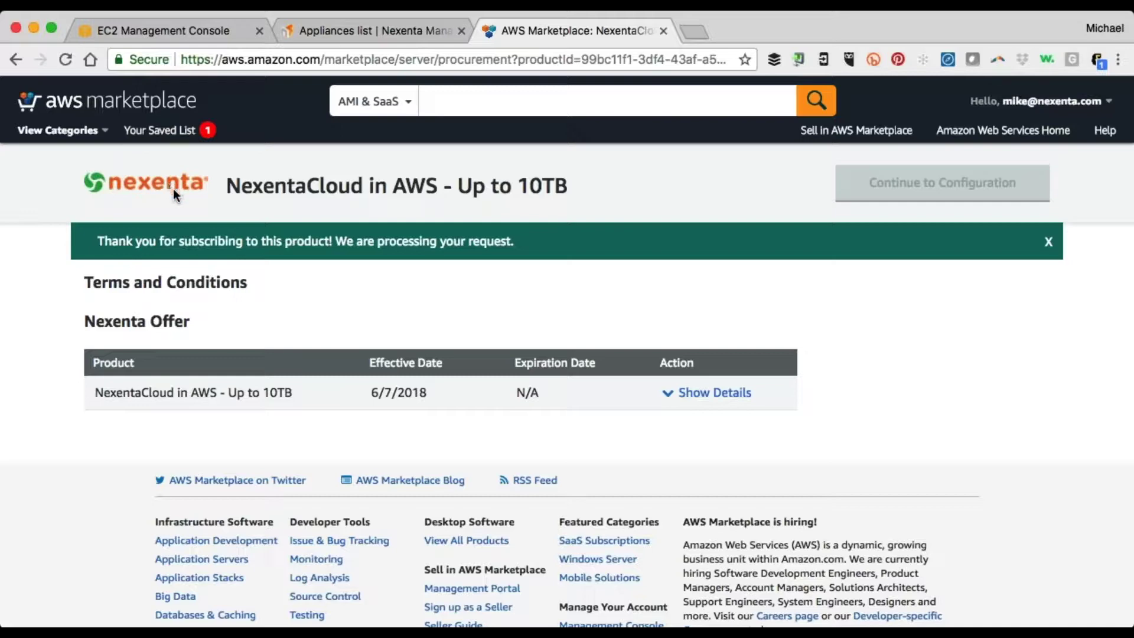
pyautogui.click(16, 59)
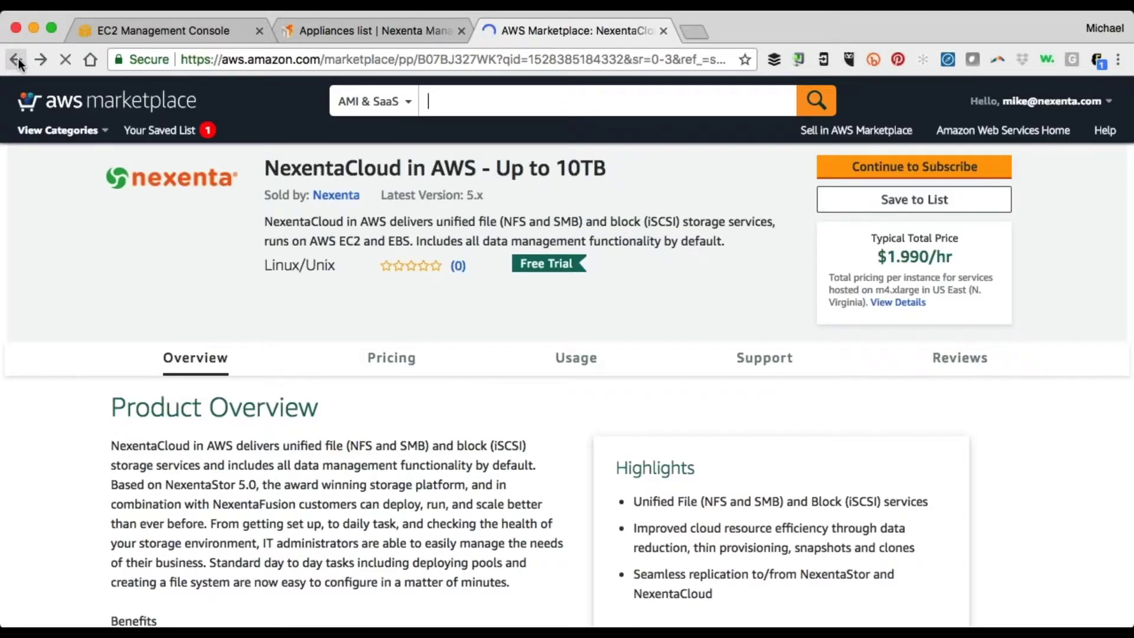
# Browse the other NexentaCloud tiers in the Nexenta search results, then return to the Appliances list
pyautogui.click(16, 60)
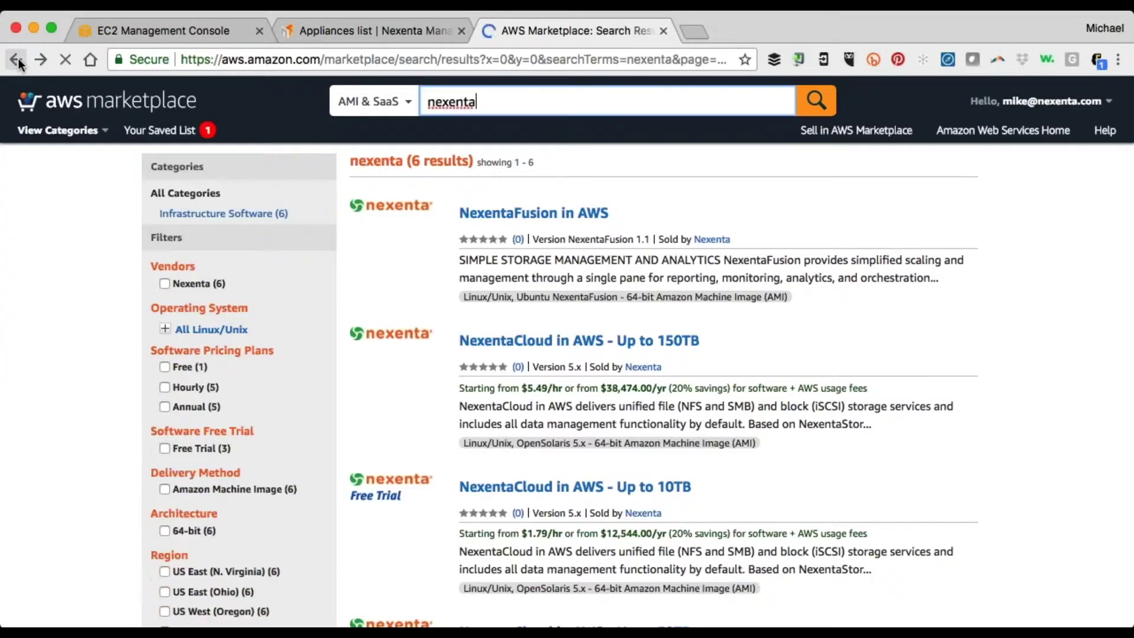
pyautogui.scroll(-2, 484, 372)
pyautogui.scroll(-5, 637, 356)
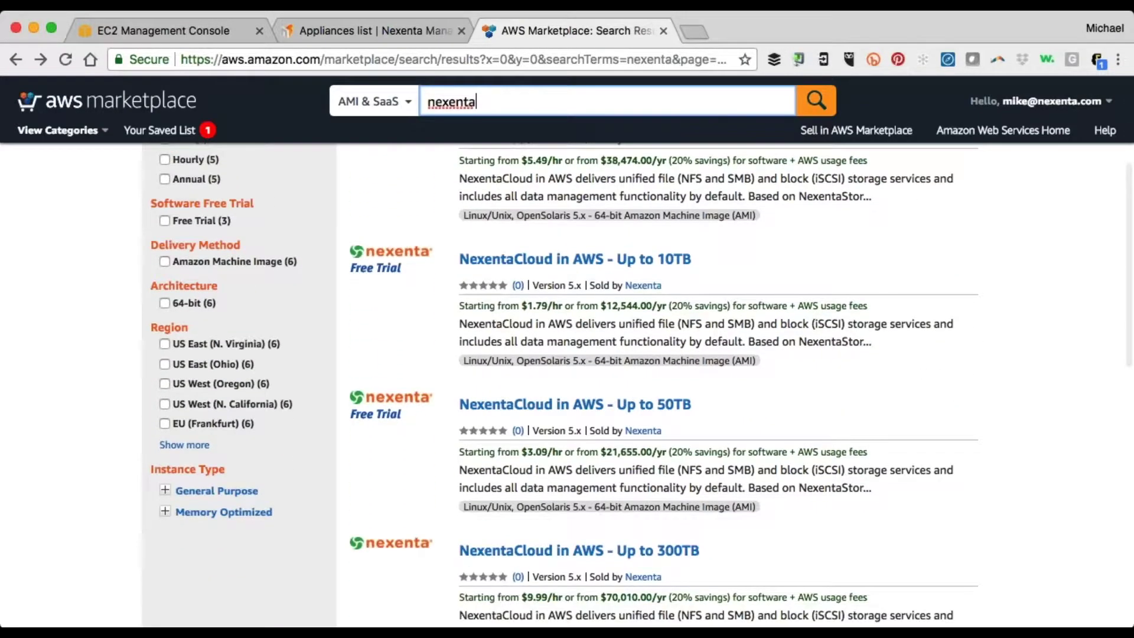
pyautogui.scroll(-4, 431, 392)
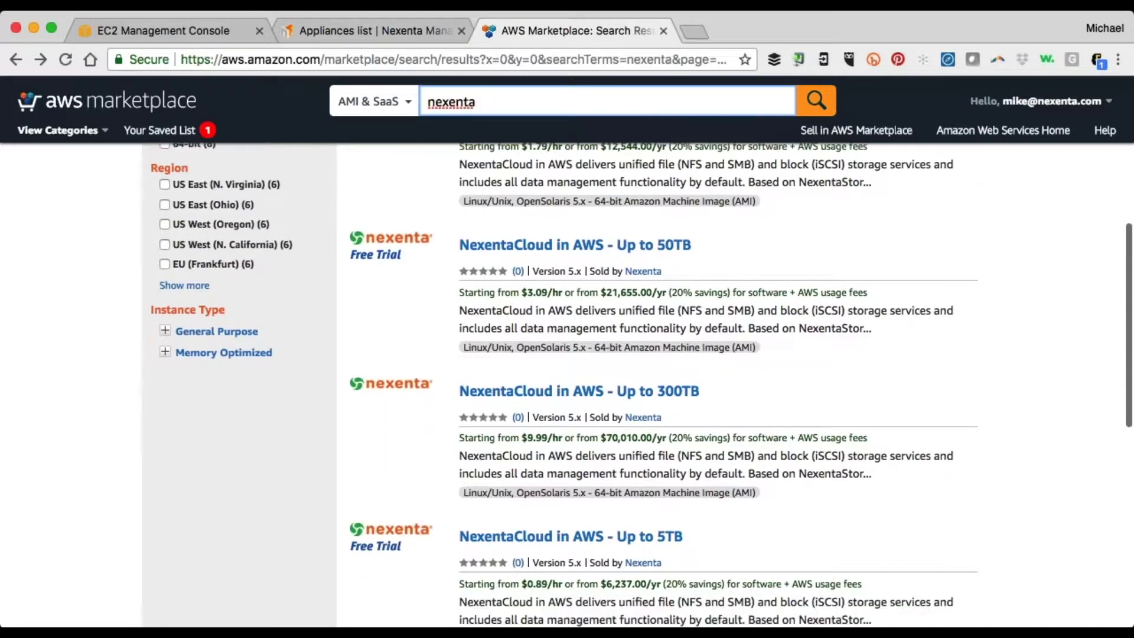
pyautogui.scroll(-1, 642, 385)
pyautogui.scroll(10, 642, 384)
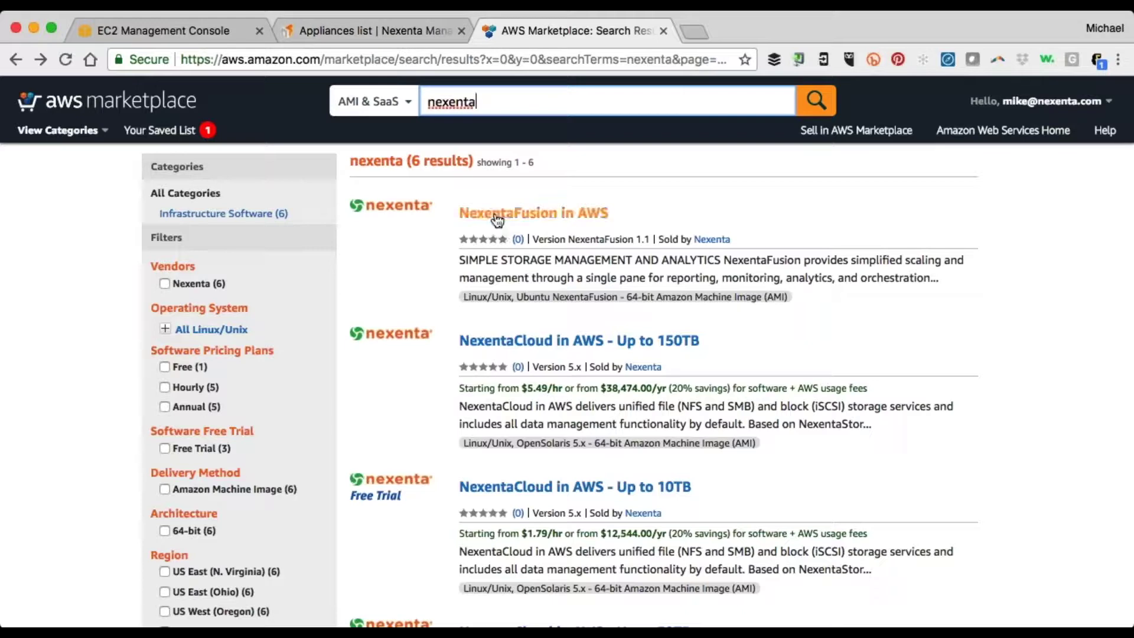
pyautogui.click(354, 33)
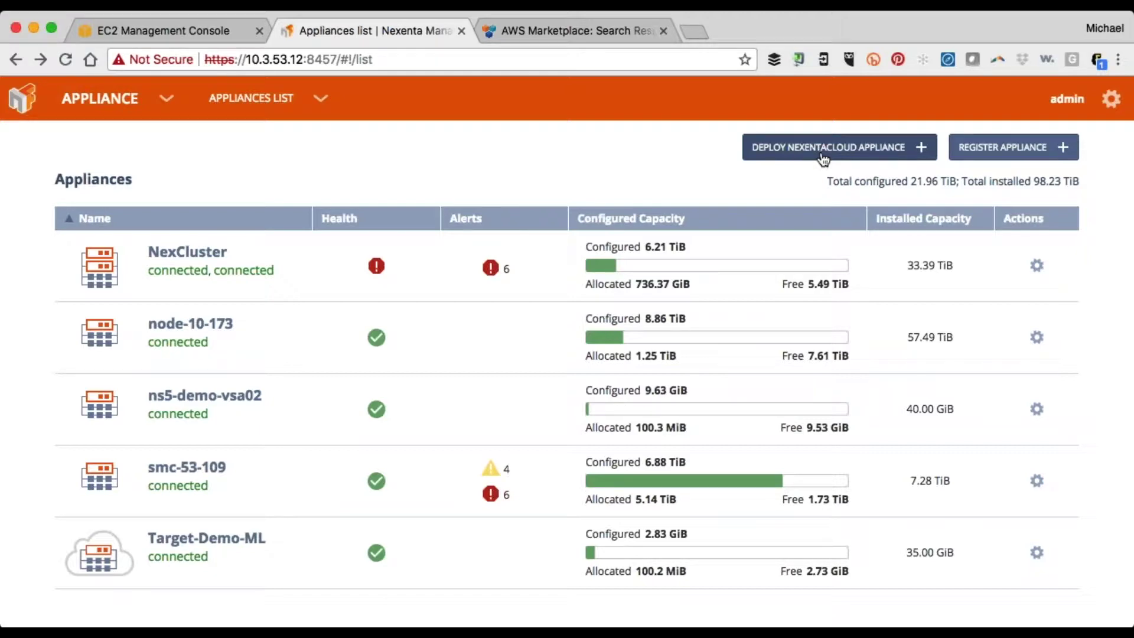
# Launch the NexentaCloud Instance Creation Wizard from Deploy NexentaCloud Appliance and continue past its introduction
pyautogui.click(823, 155)
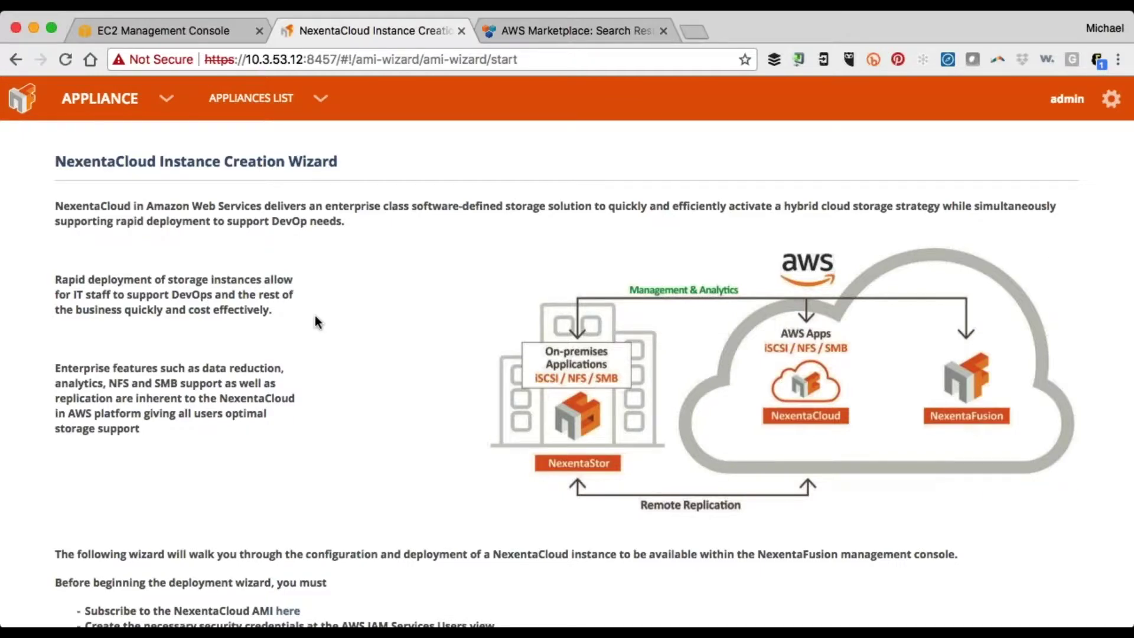
pyautogui.scroll(-5, 318, 322)
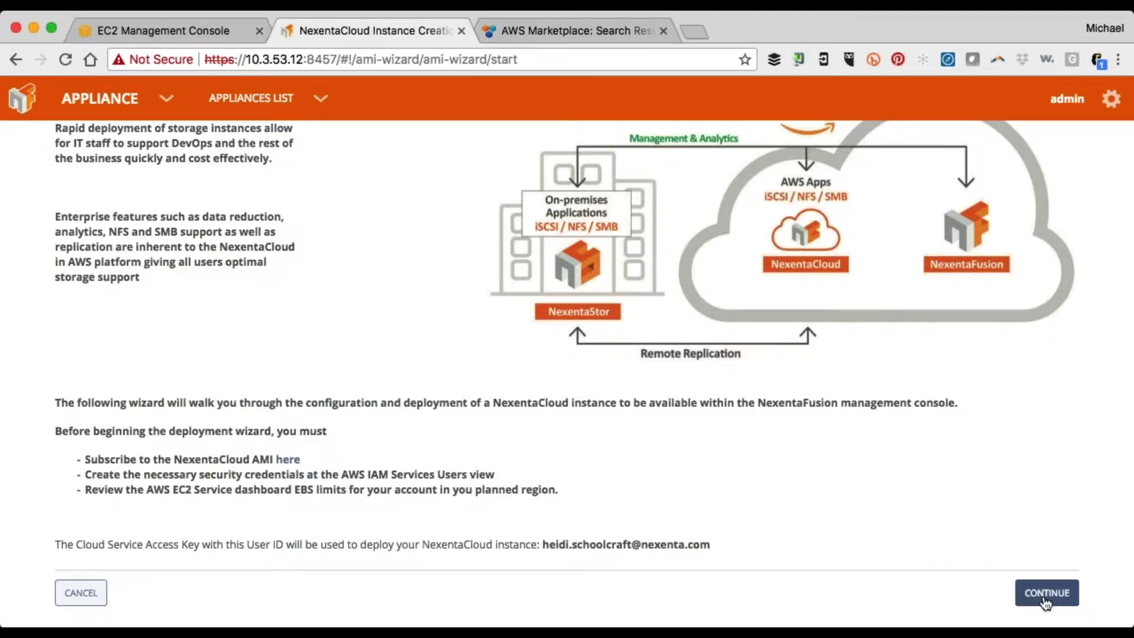
pyautogui.click(1045, 594)
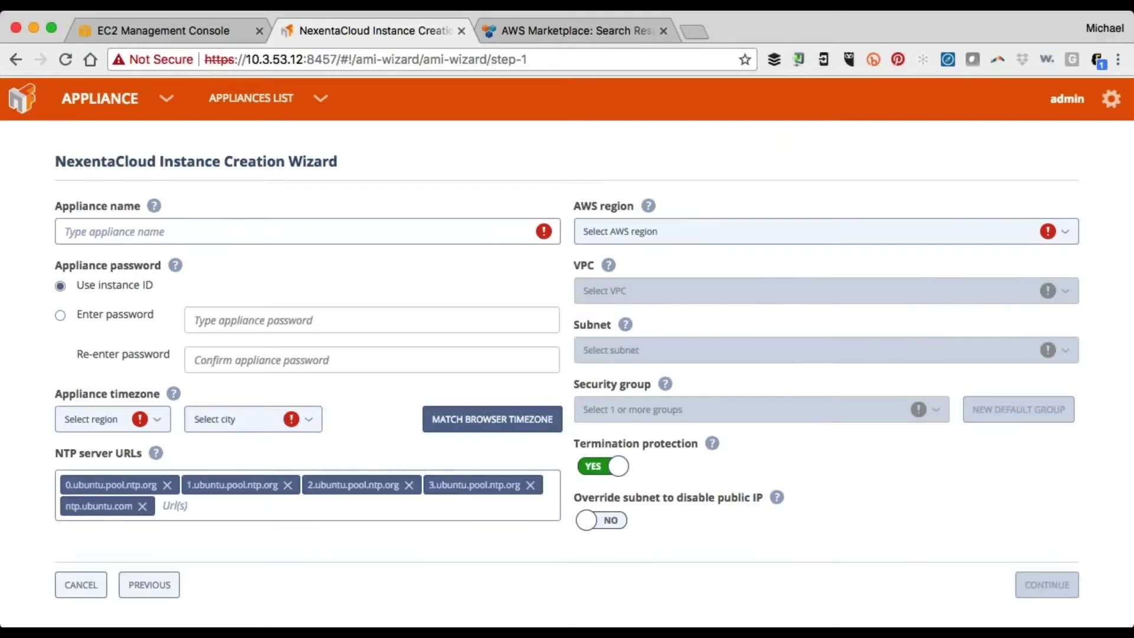
# Name the appliance Demo-During, enter and confirm a custom password, and match the browser's America/New York timezone
pyautogui.click(319, 230)
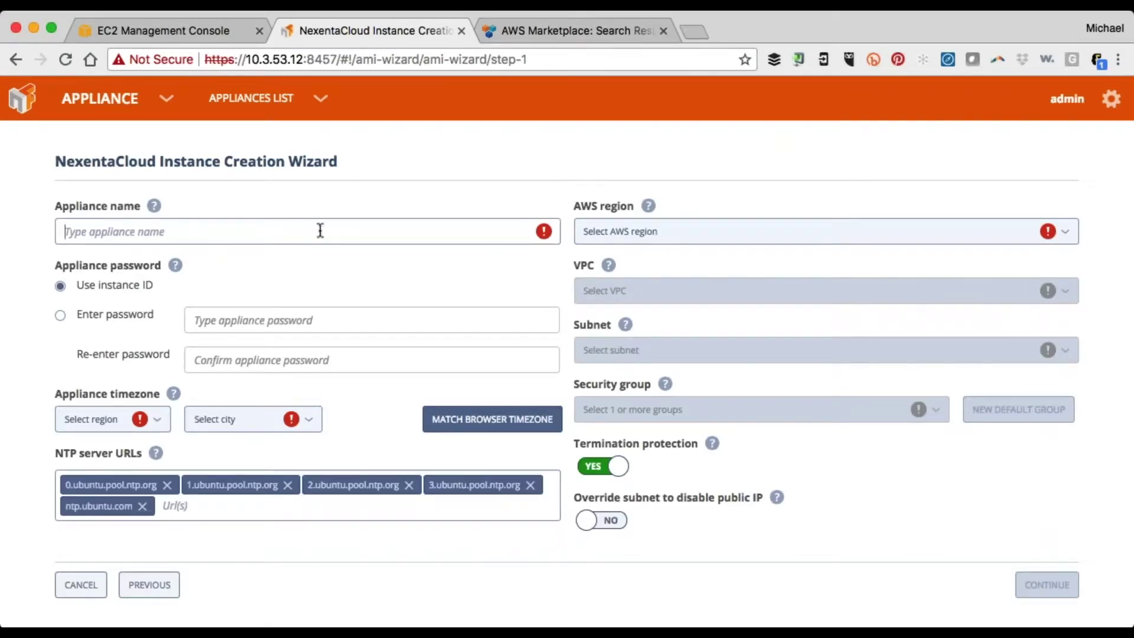
pyautogui.write('Demo')
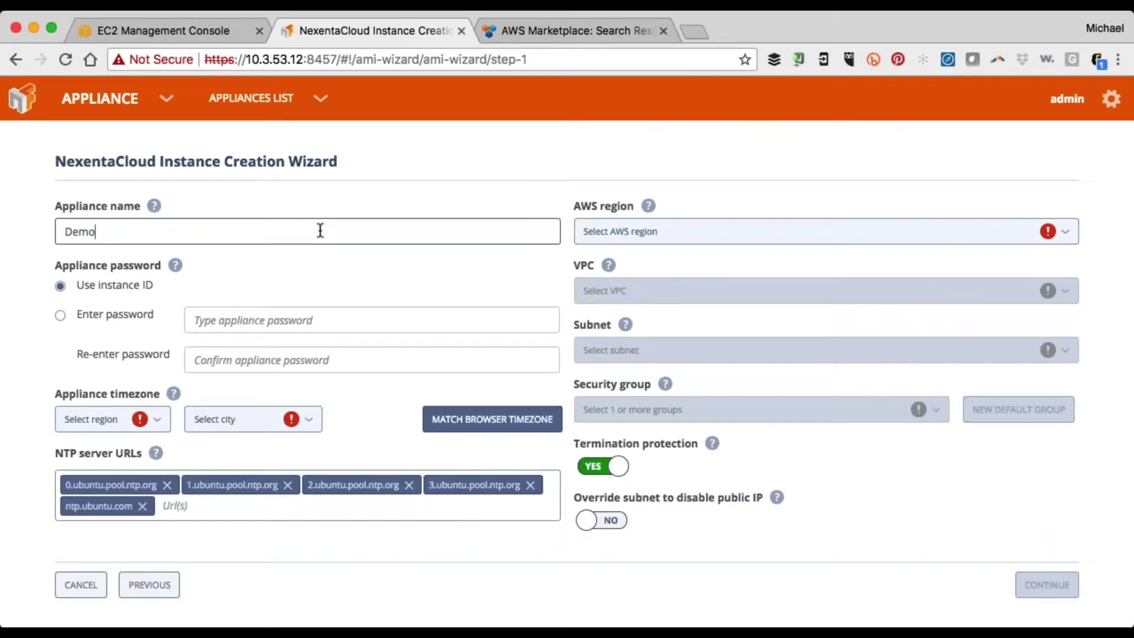
pyautogui.write('-During')
pyautogui.click(118, 313)
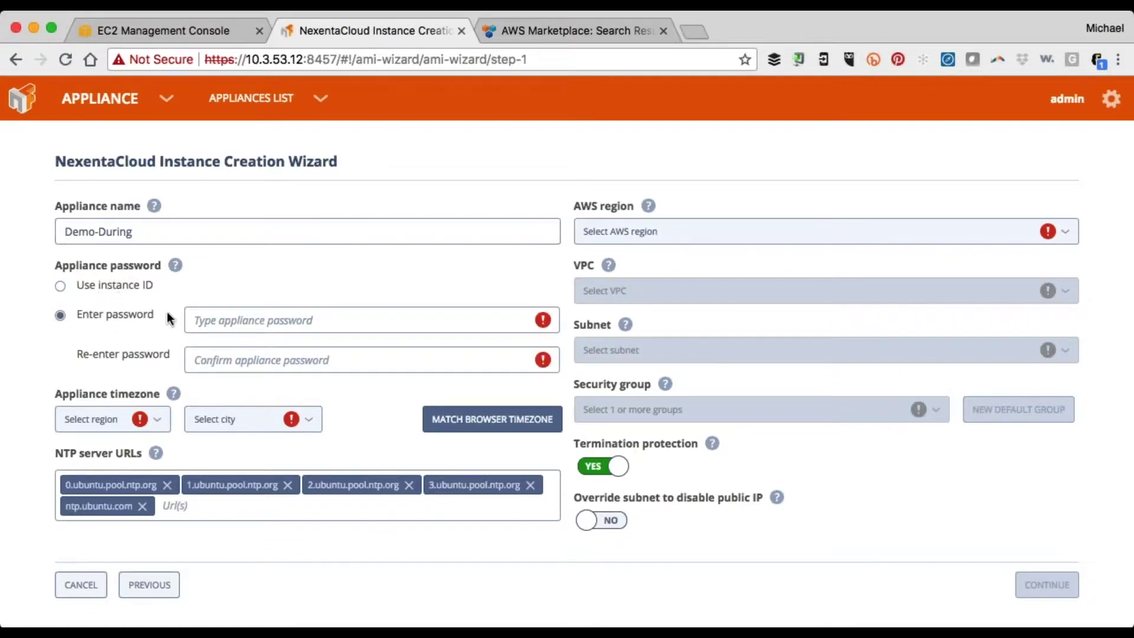
pyautogui.click(198, 319)
pyautogui.write('password')
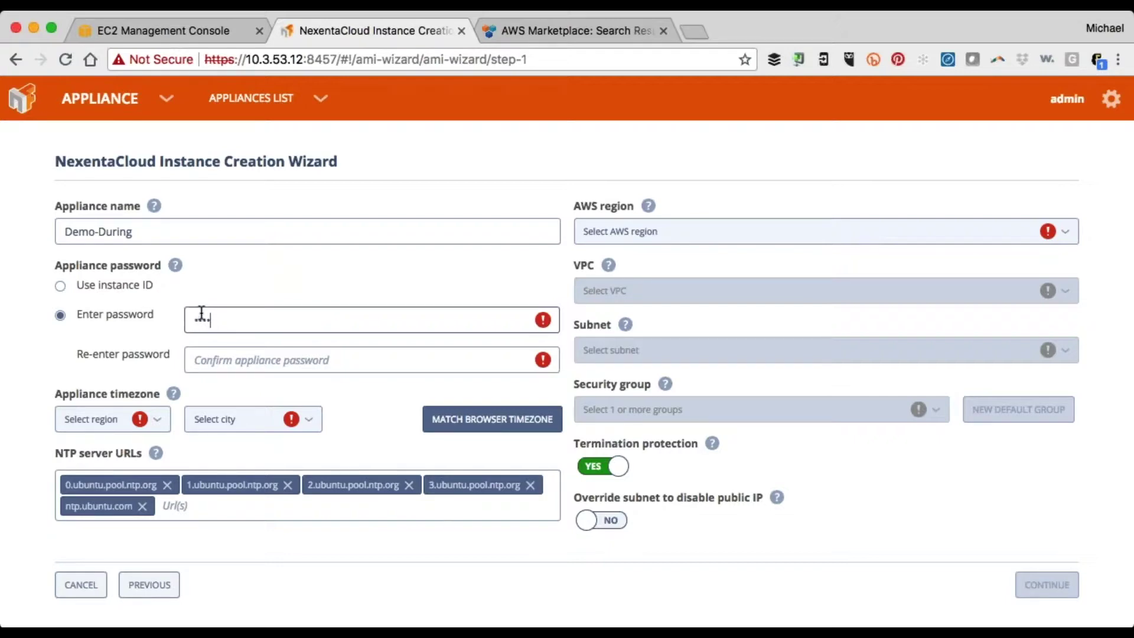
pyautogui.press('Tab')
pyautogui.write('password1')
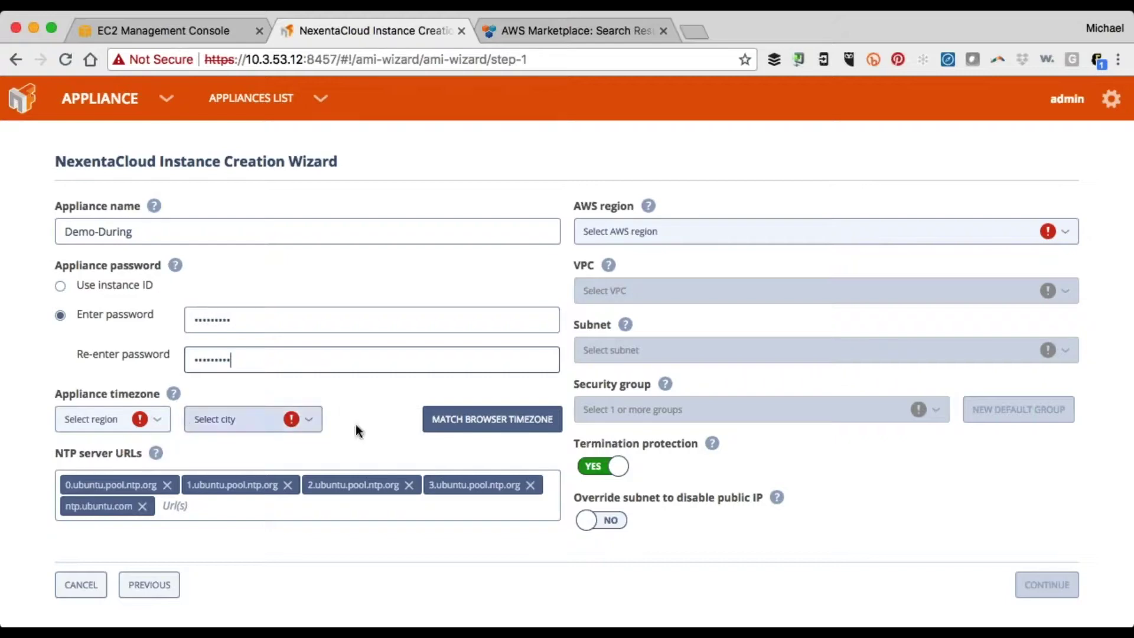
pyautogui.click(453, 431)
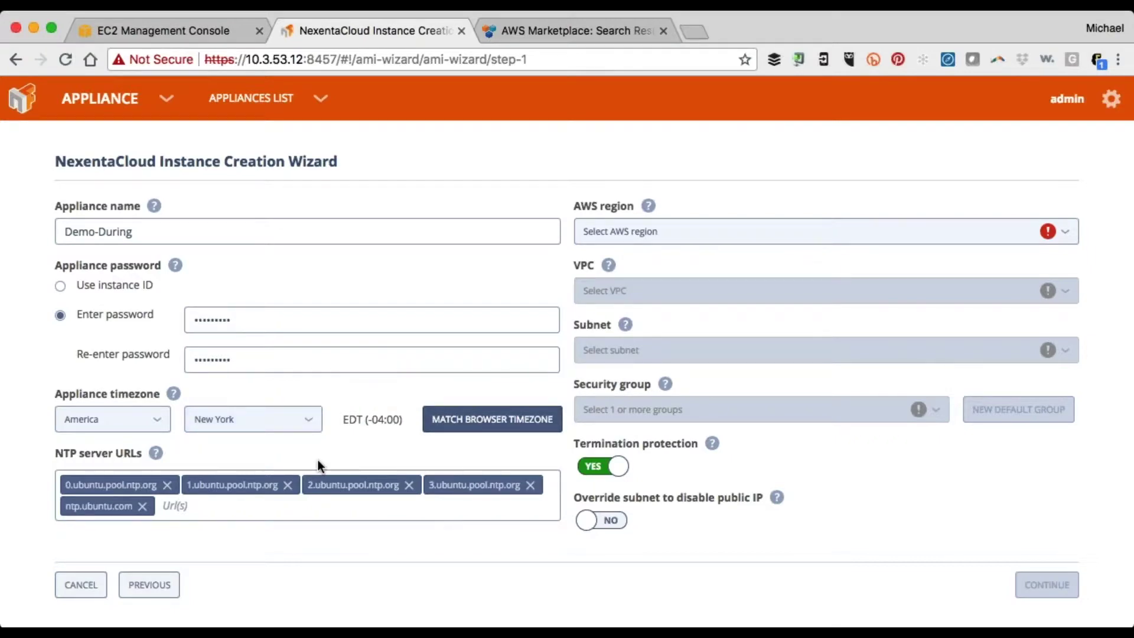
pyautogui.click(721, 243)
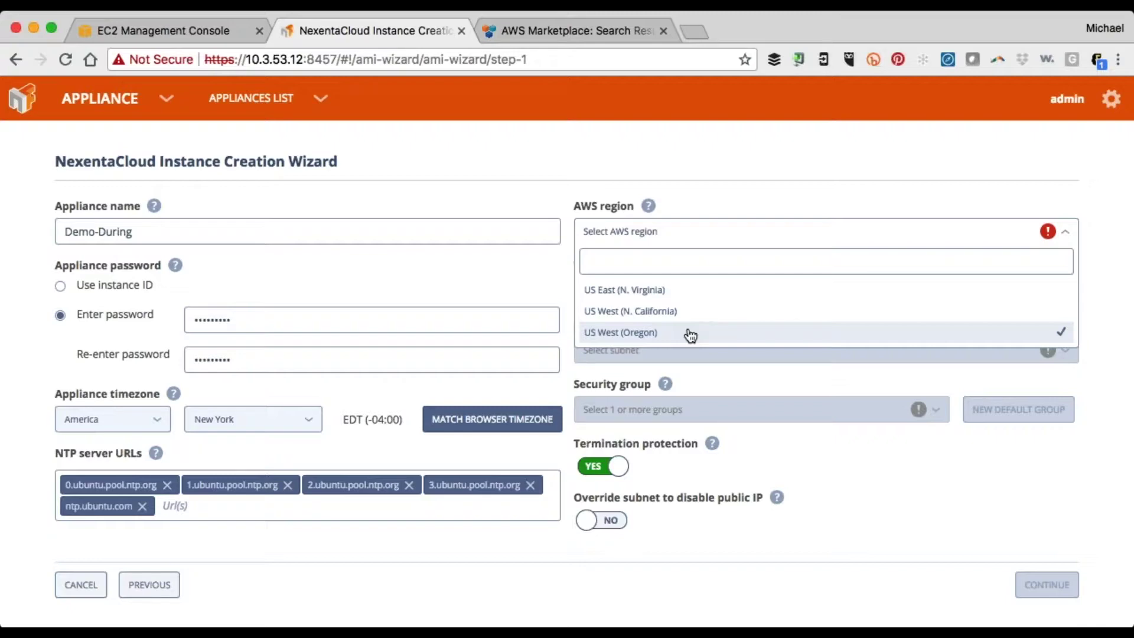
# Place the appliance in US West (Oregon), VPC vpc-d3c058b5 (ENG), and the Connected-To-SCDC subnet
pyautogui.click(690, 336)
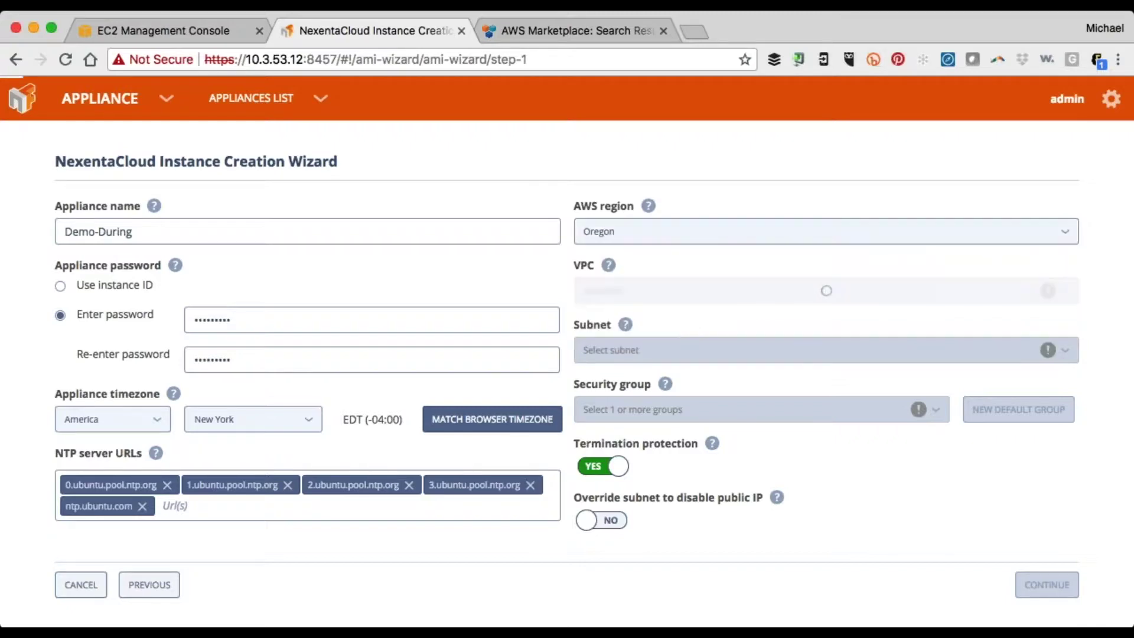
pyautogui.click(691, 302)
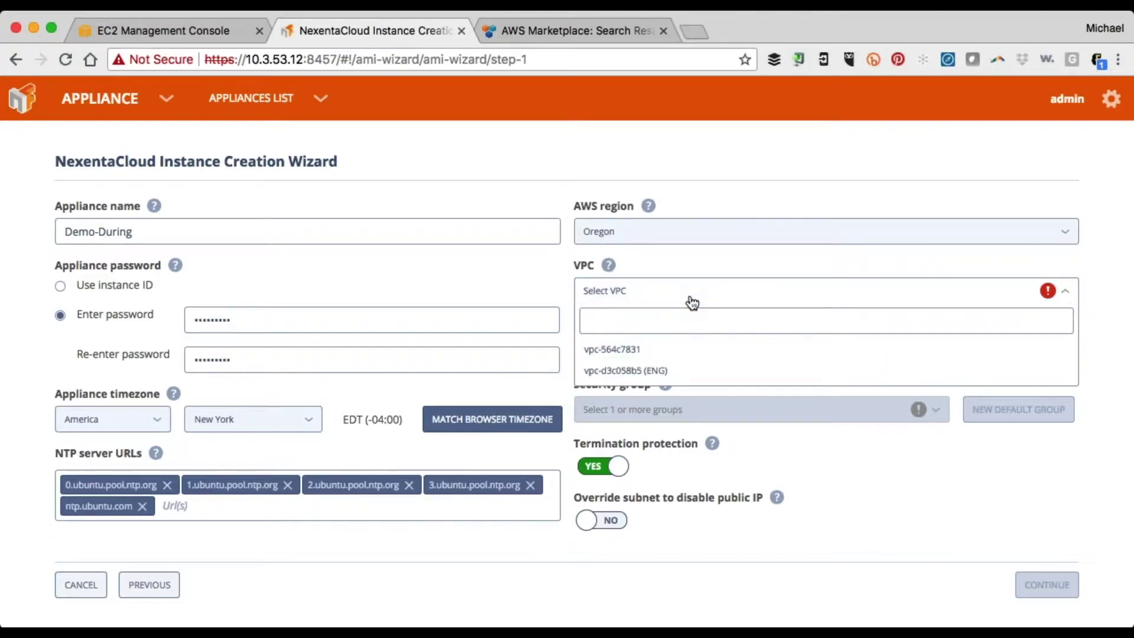
pyautogui.click(686, 372)
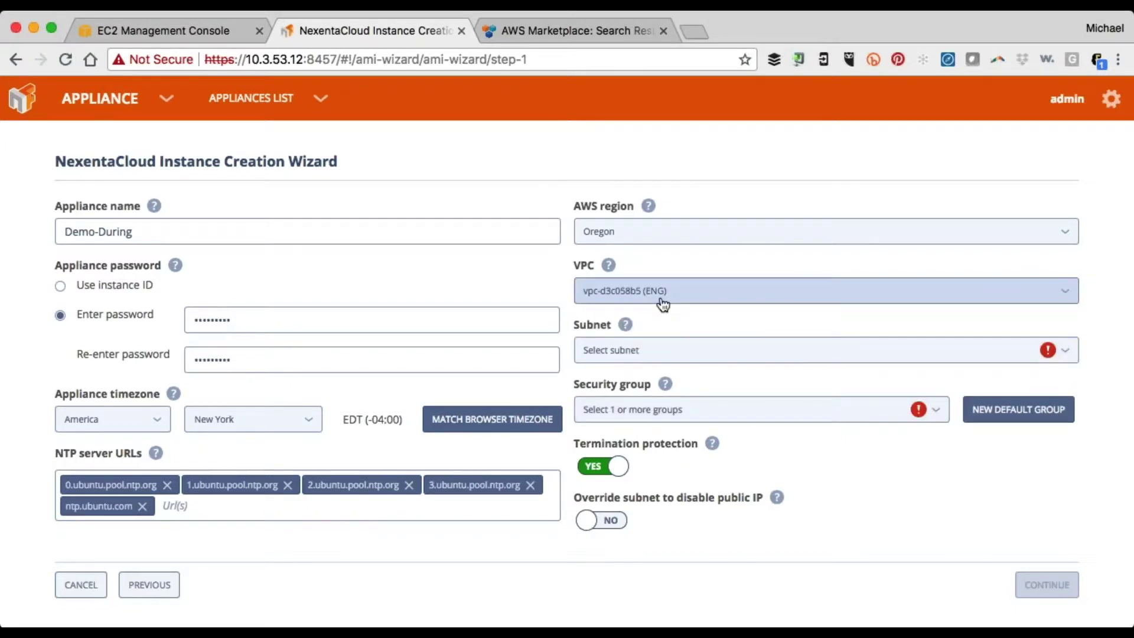
pyautogui.moveTo(608, 266)
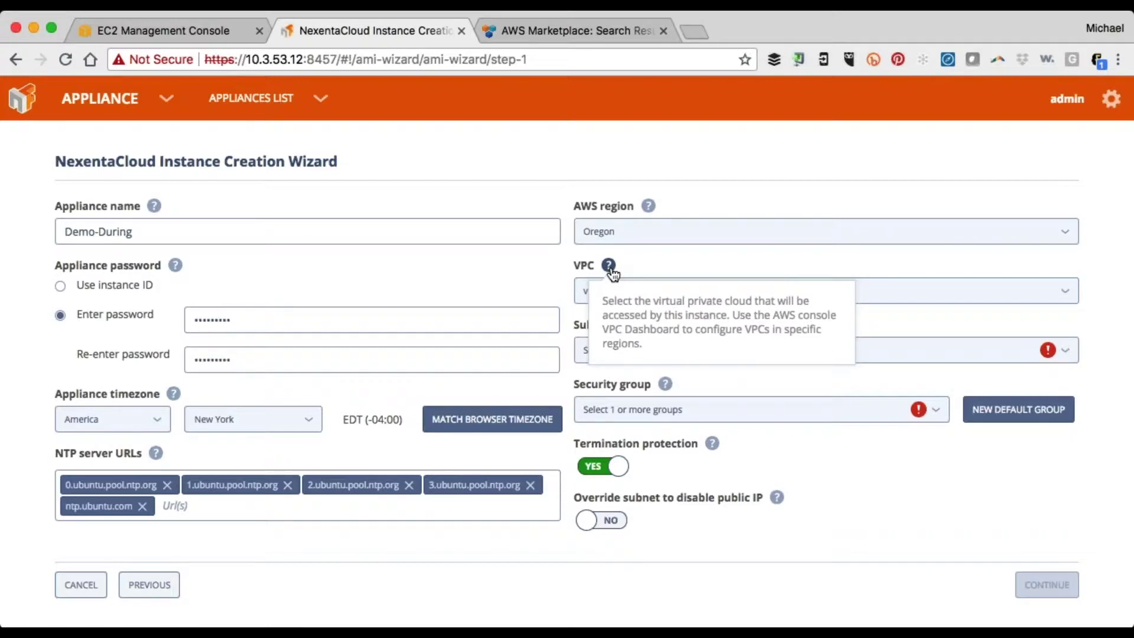
pyautogui.click(785, 356)
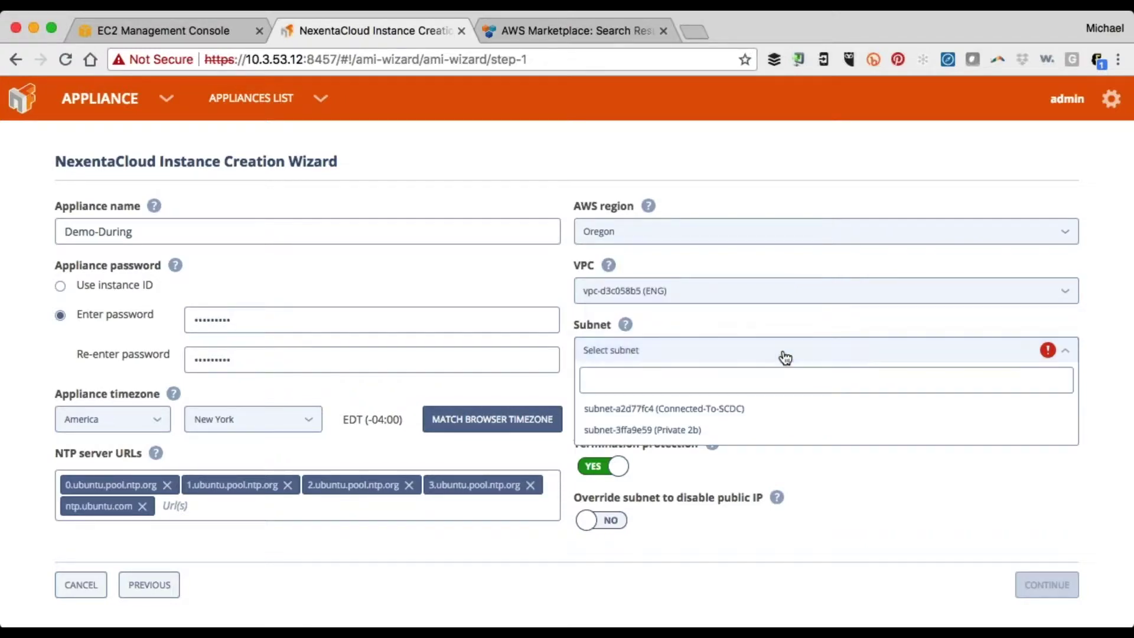
pyautogui.click(729, 410)
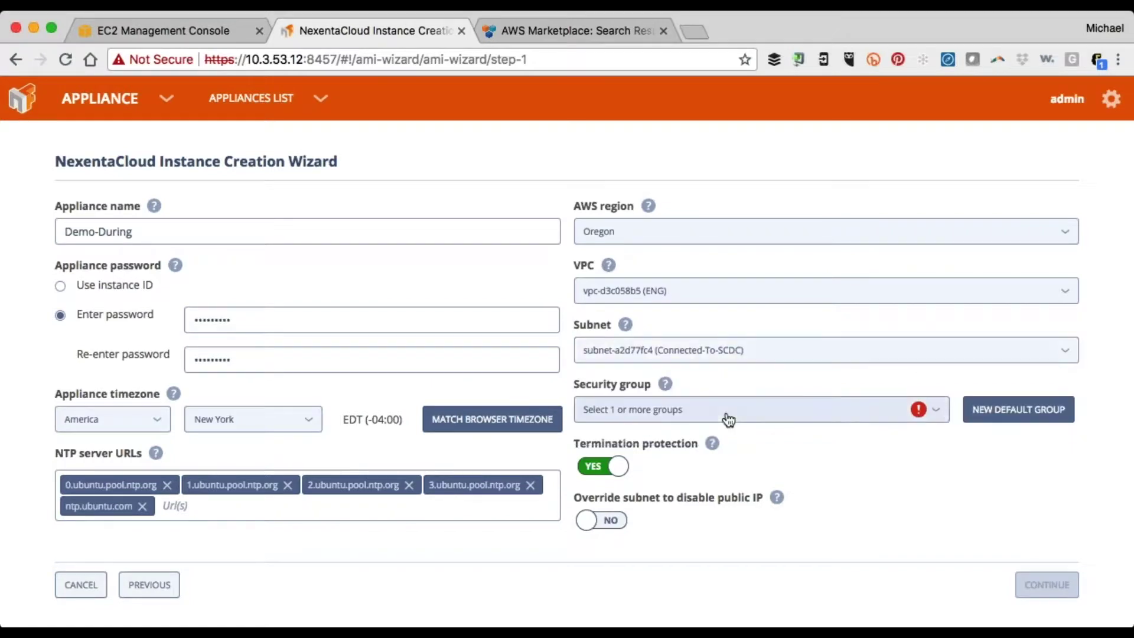
# Assign the launch-wizard-5 and sg-81d5edfe (NexentaCloud Default) security groups, then continue to workload selection
pyautogui.click(943, 421)
pyautogui.click(798, 578)
pyautogui.scroll(-3, 800, 585)
pyautogui.scroll(-6, 801, 585)
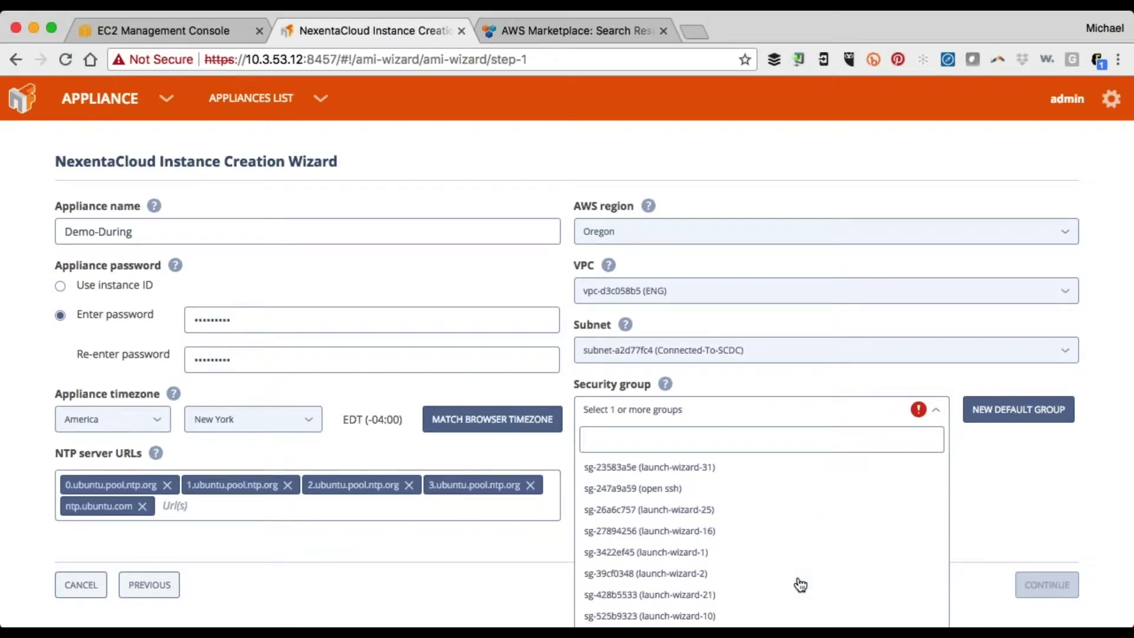
pyautogui.scroll(-5, 800, 584)
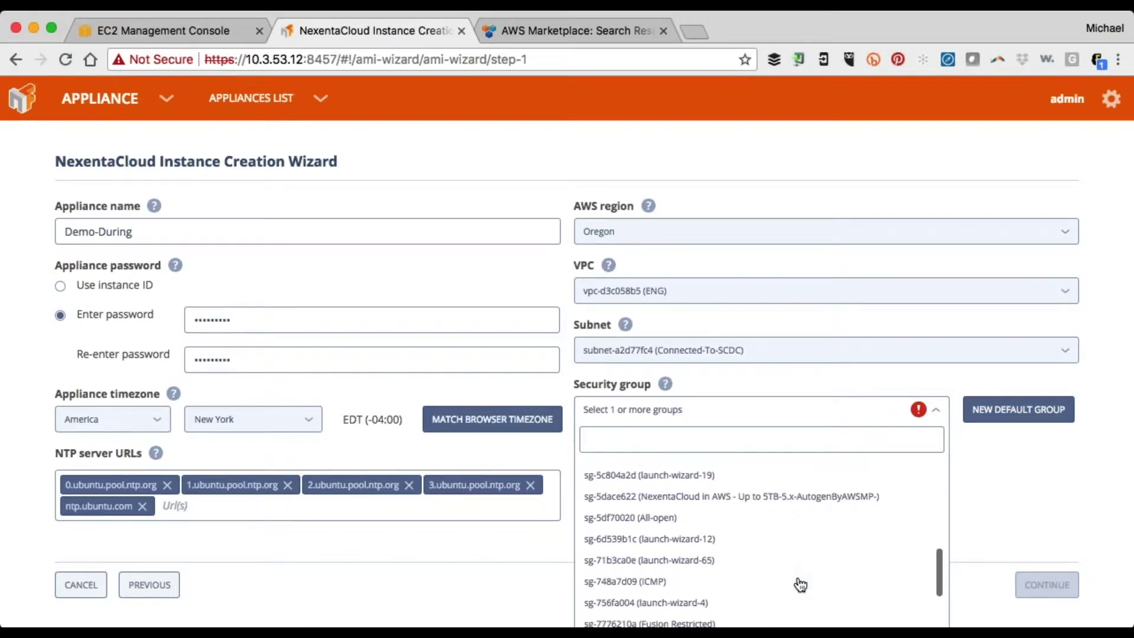
pyautogui.scroll(-4, 800, 584)
pyautogui.click(785, 571)
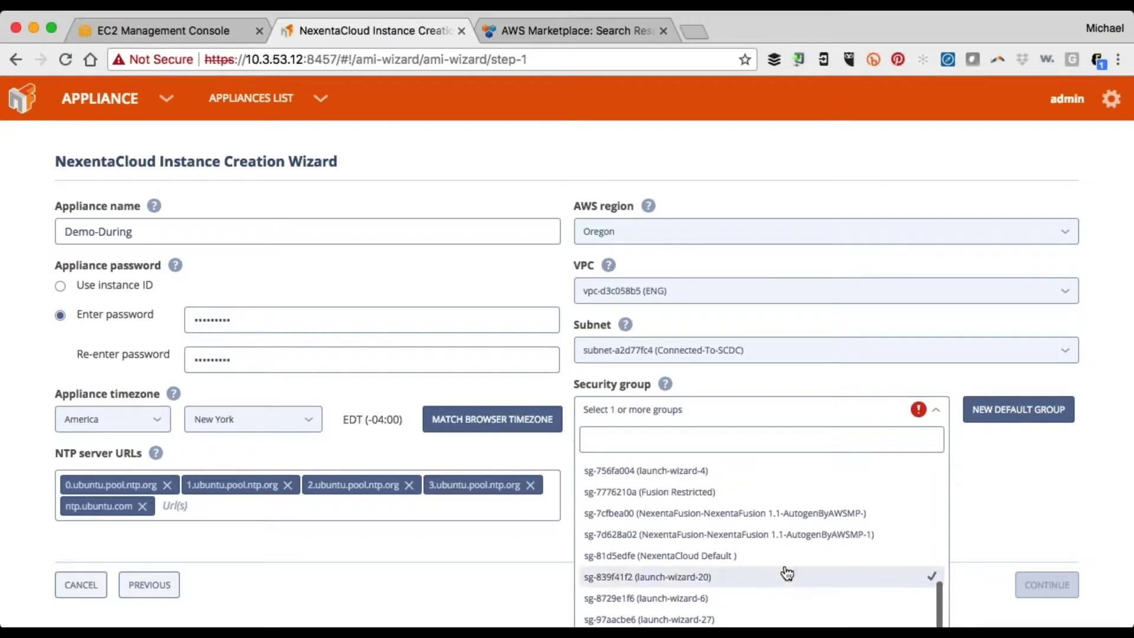
pyautogui.click(737, 557)
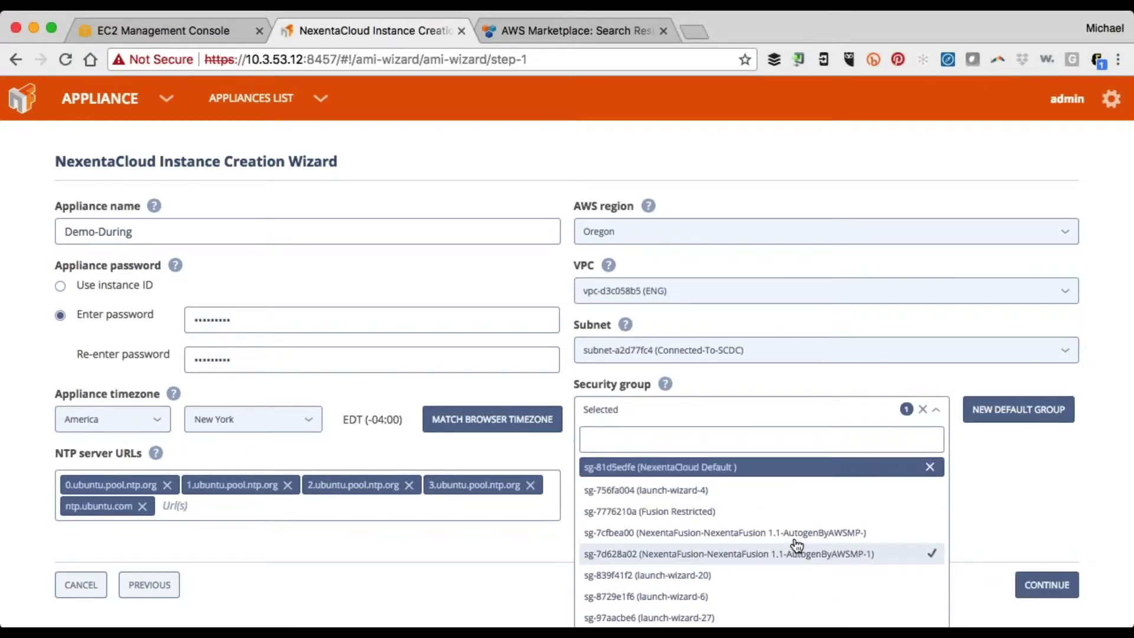
pyautogui.scroll(4, 785, 538)
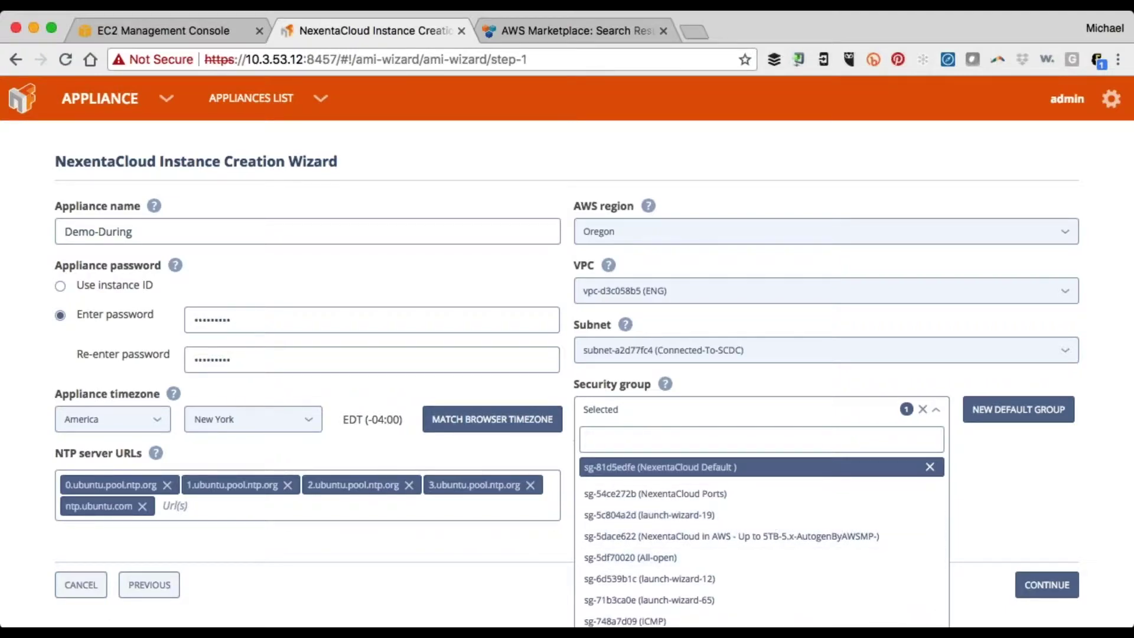
pyautogui.click(1022, 502)
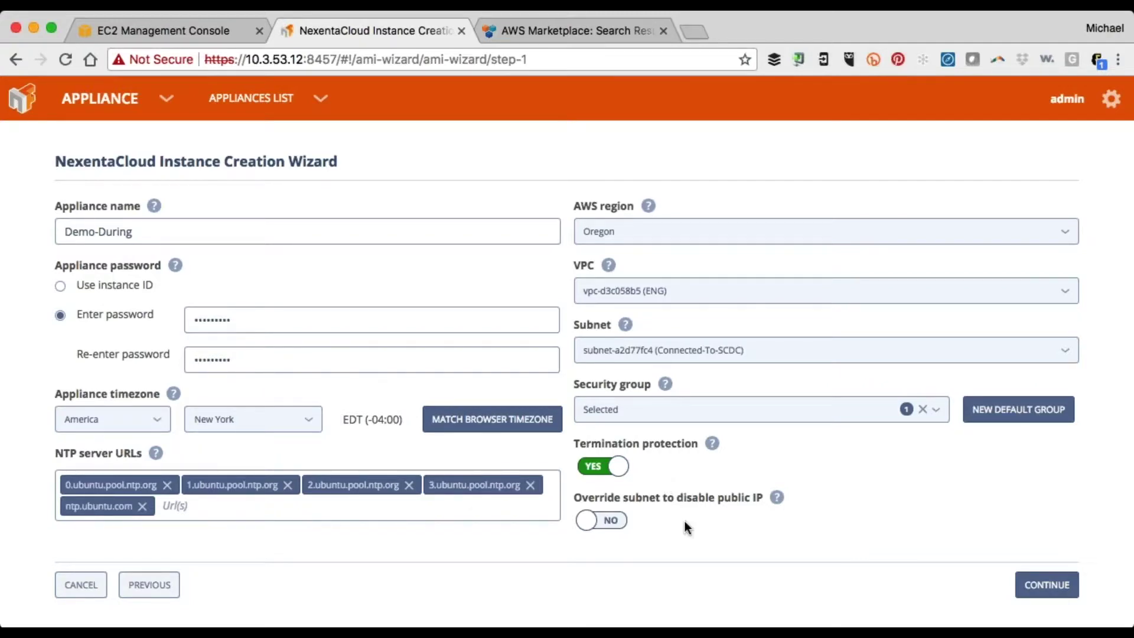
pyautogui.moveTo(777, 507)
pyautogui.click(1054, 598)
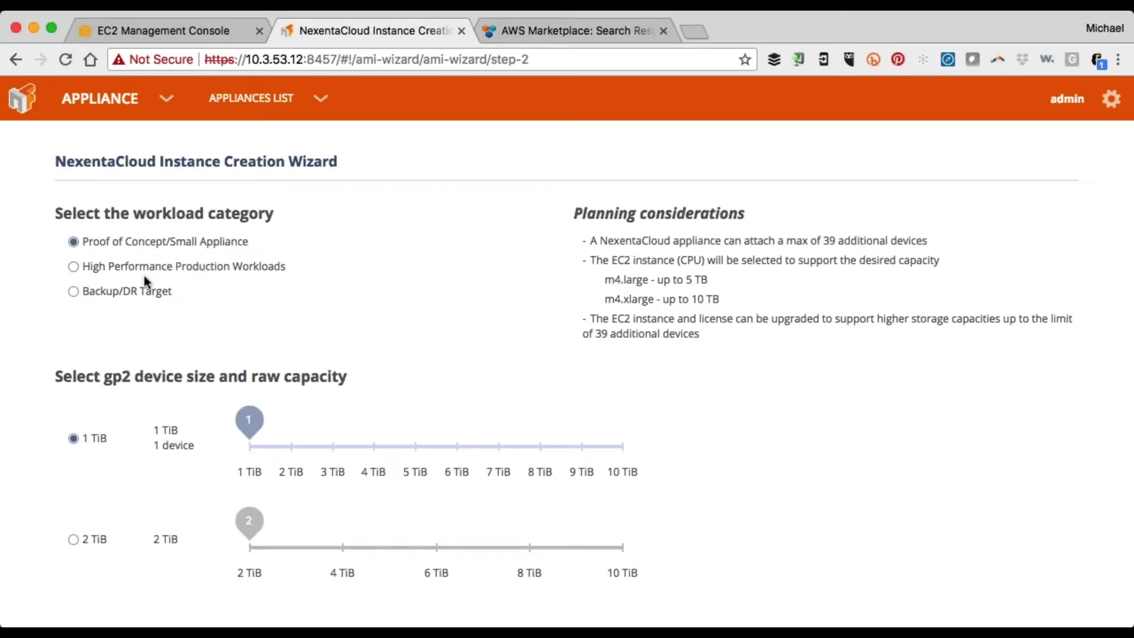
# Compare workload sizings, trying Backup/DR Target with 10 TiB sc1 devices up to 270 TiB
pyautogui.click(114, 292)
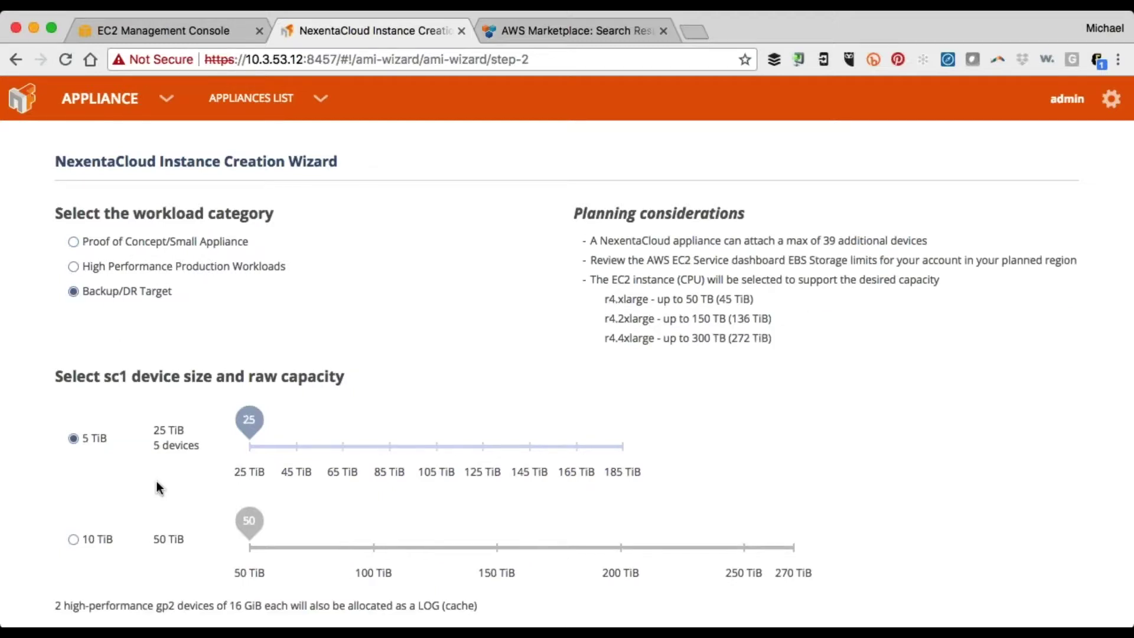
pyautogui.click(131, 245)
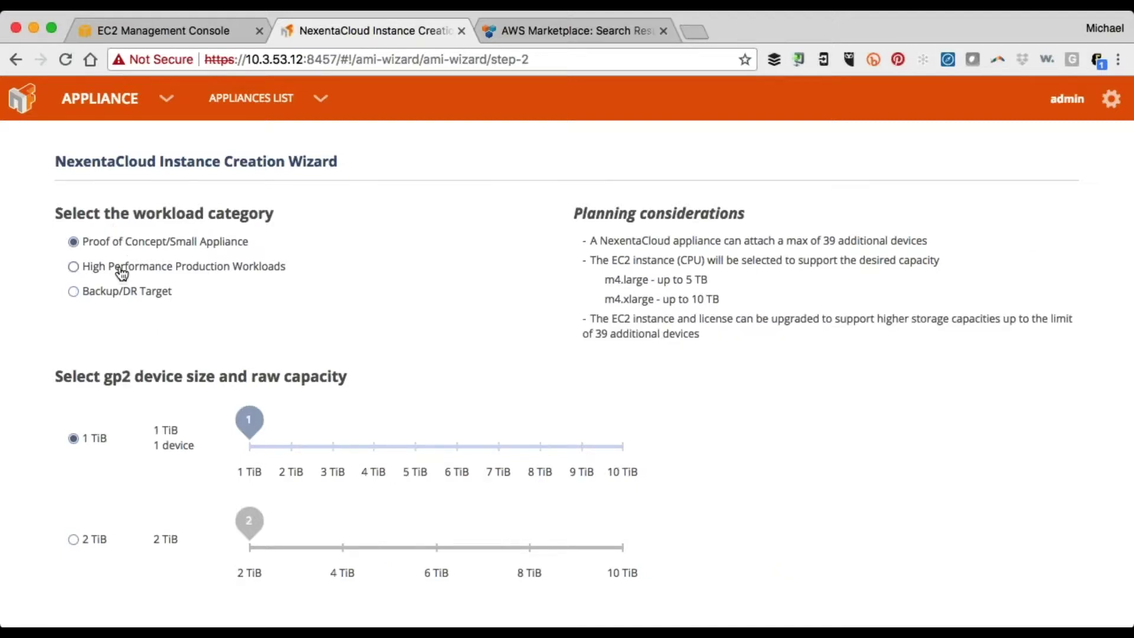
pyautogui.click(116, 268)
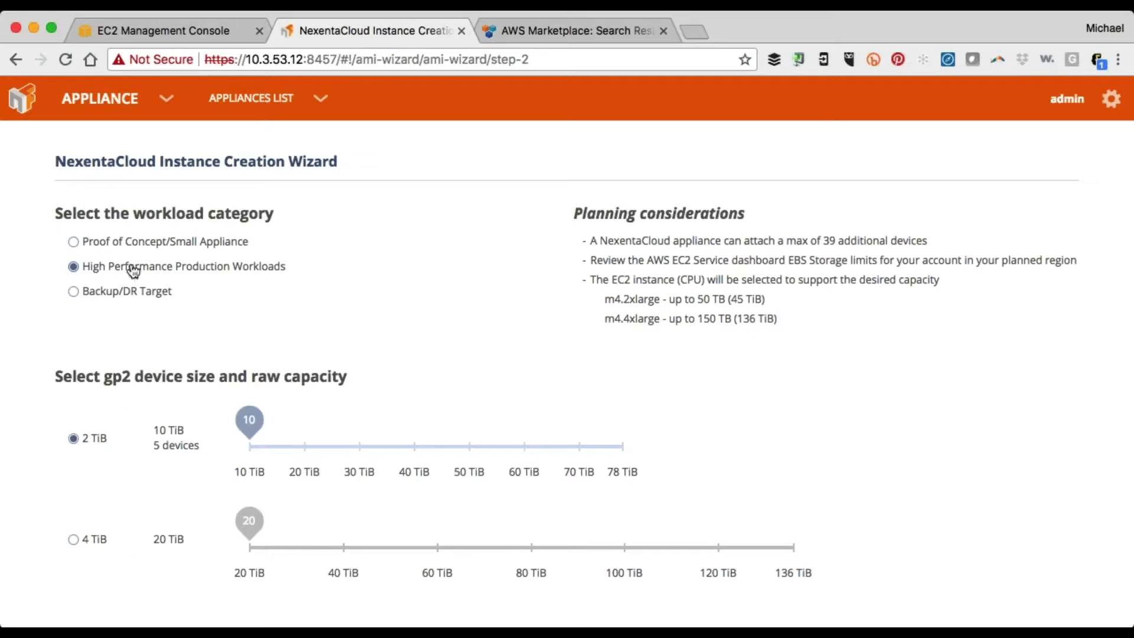
pyautogui.click(123, 247)
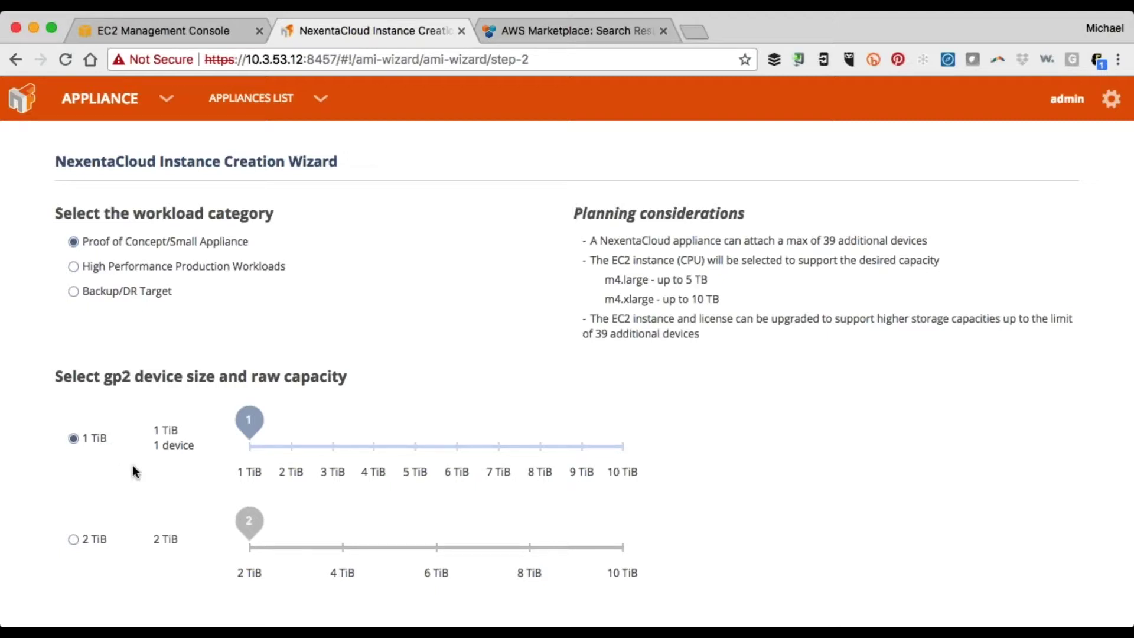
pyautogui.click(158, 267)
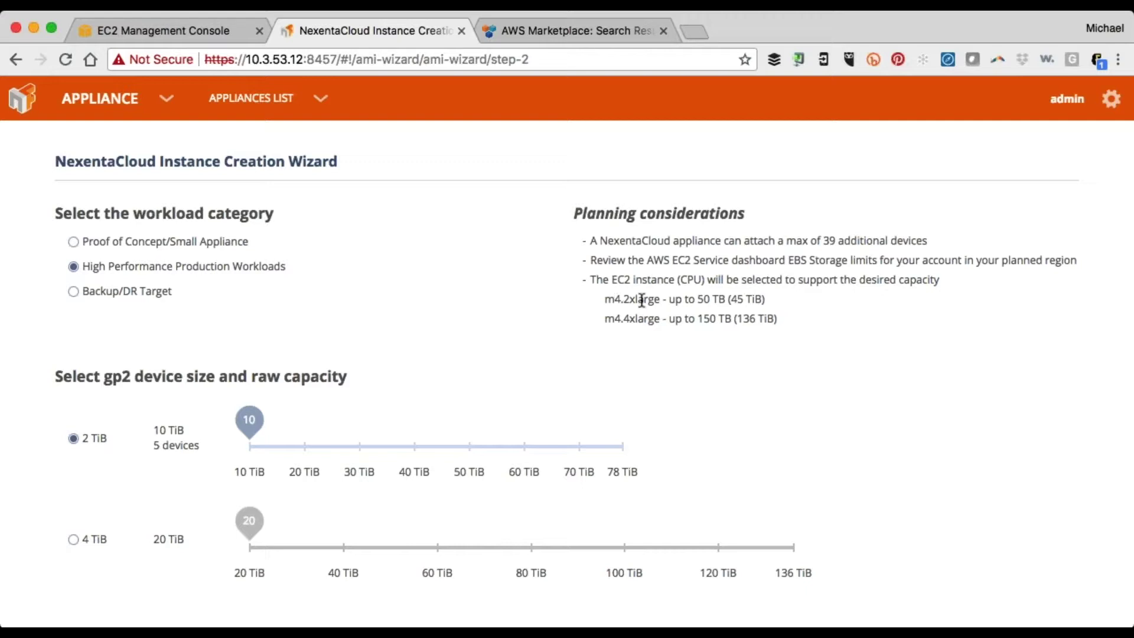
pyautogui.click(145, 300)
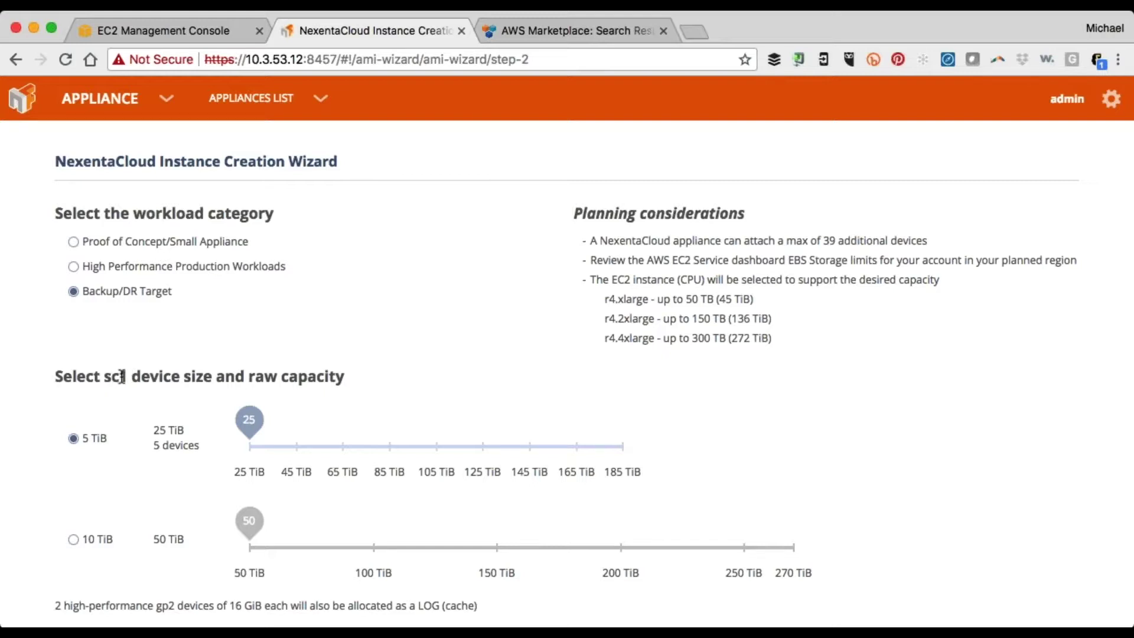
pyautogui.click(86, 540)
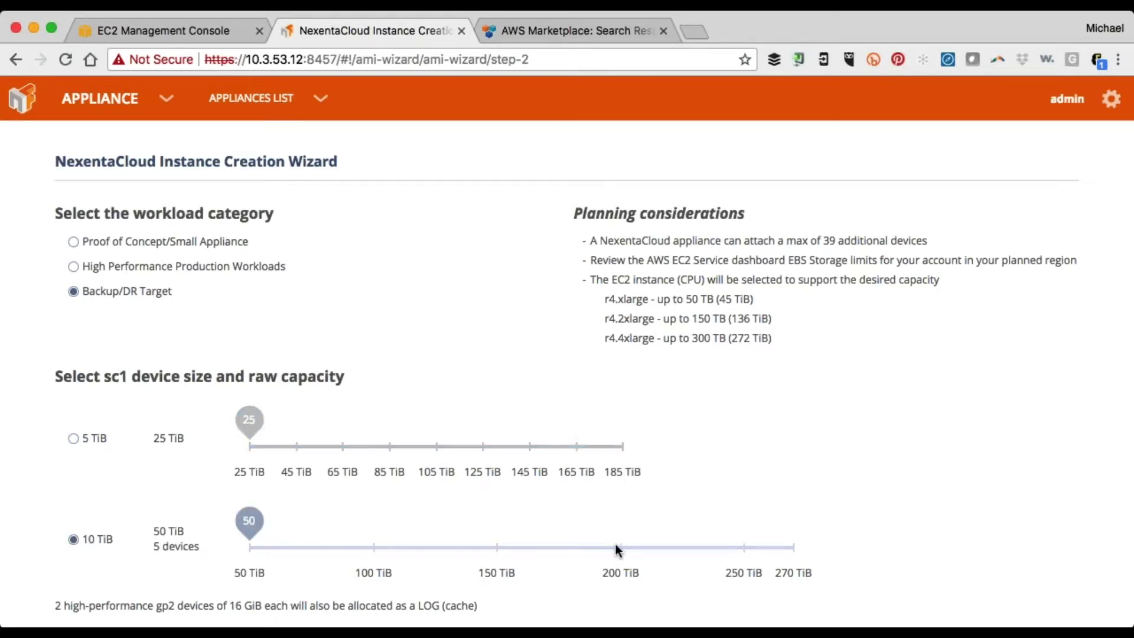
pyautogui.moveTo(617, 549); pyautogui.dragTo(793, 547)
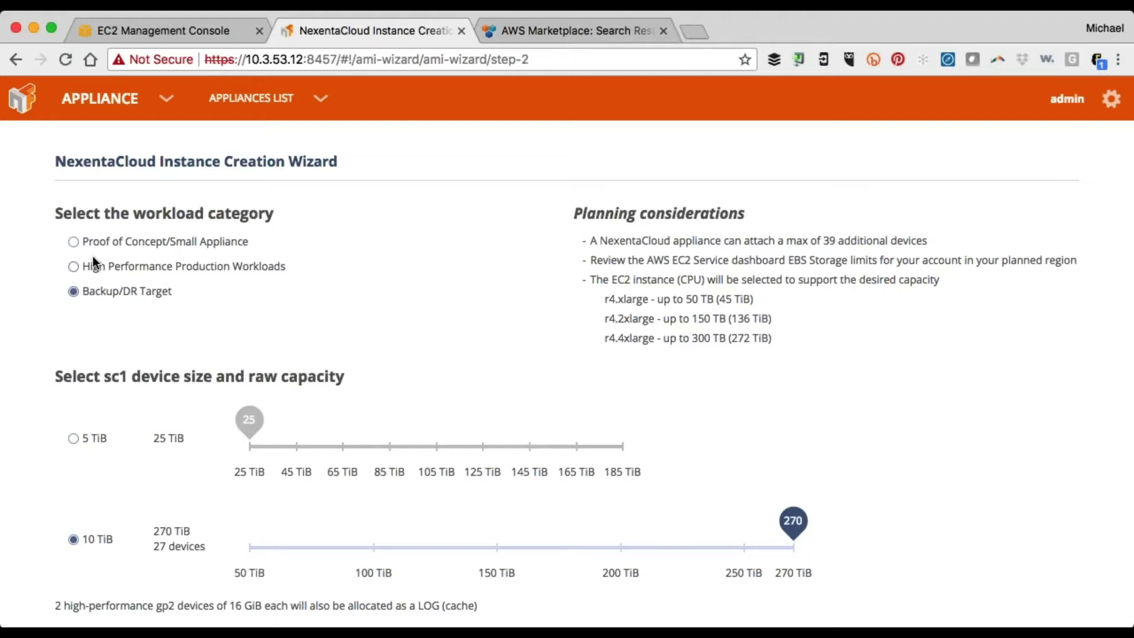
# Choose Proof of Concept/Small Appliance with 3 TiB across three 1 TiB gp2 devices and continue
pyautogui.click(74, 245)
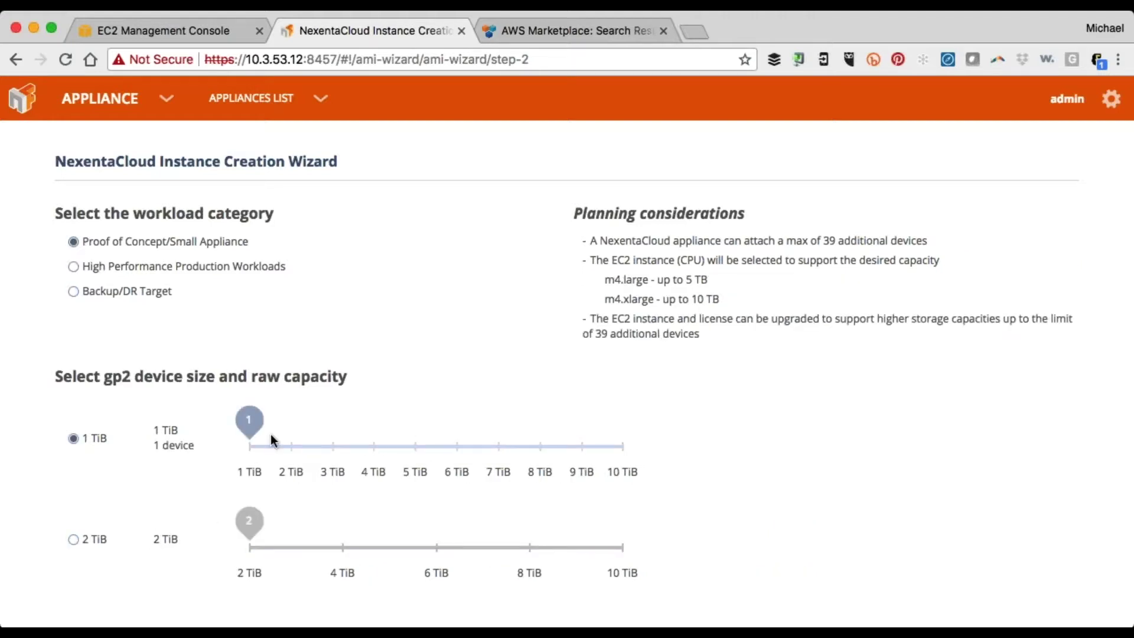
pyautogui.moveTo(270, 437); pyautogui.dragTo(332, 440)
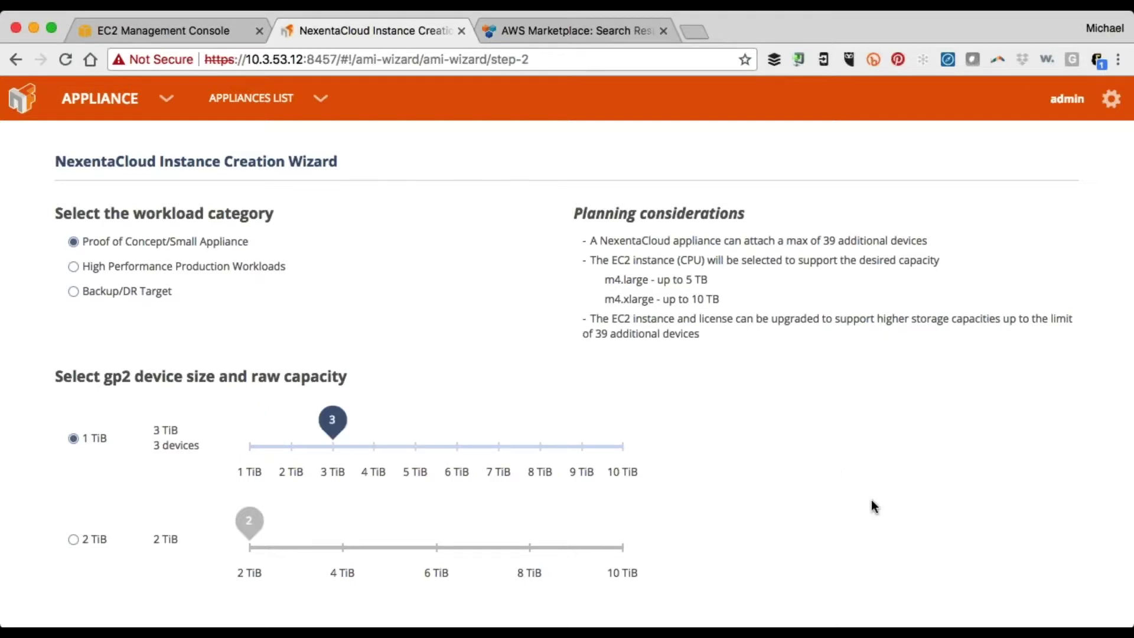
pyautogui.scroll(-2, 872, 506)
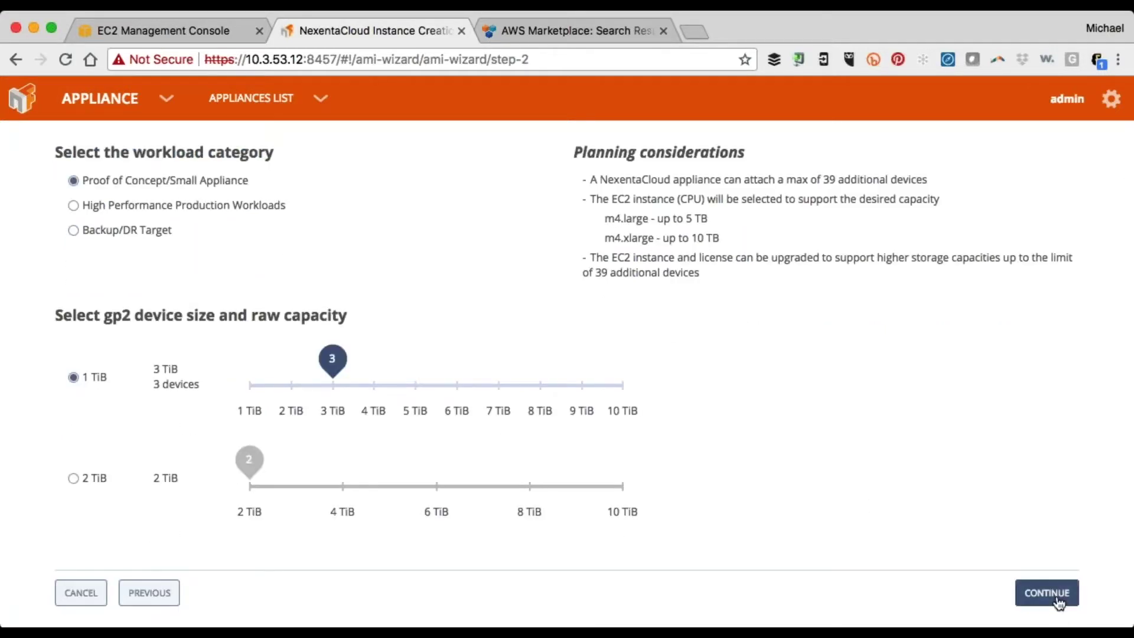
pyautogui.click(1056, 597)
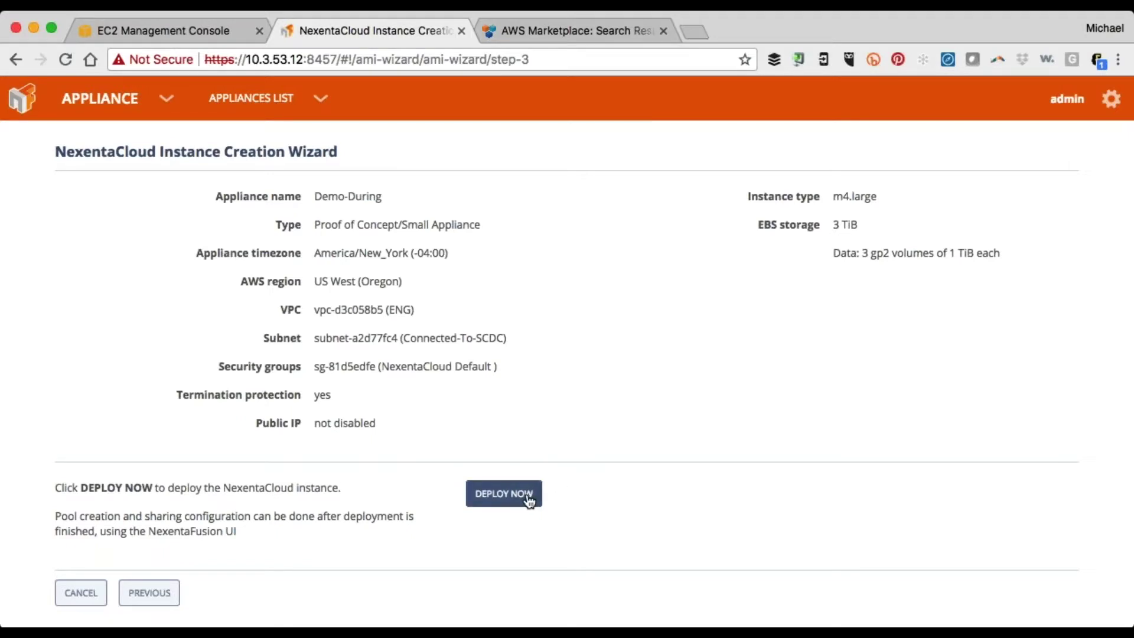
# Deploy the Demo-During instance and confirm it in the Confirm Instance Deploy dialog
pyautogui.click(529, 498)
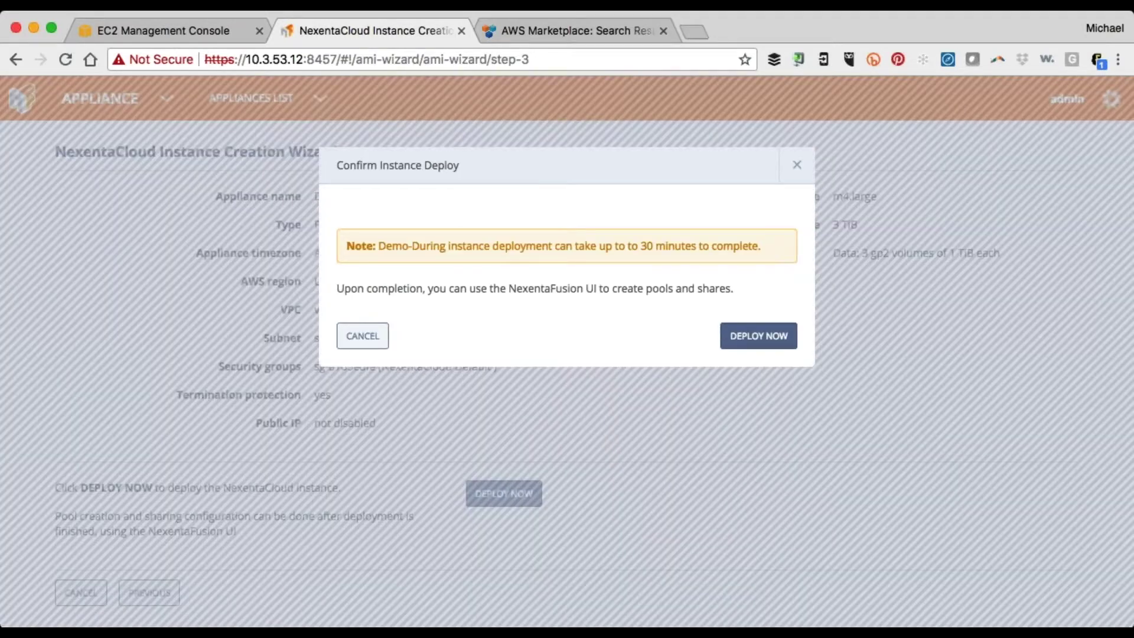
pyautogui.click(758, 336)
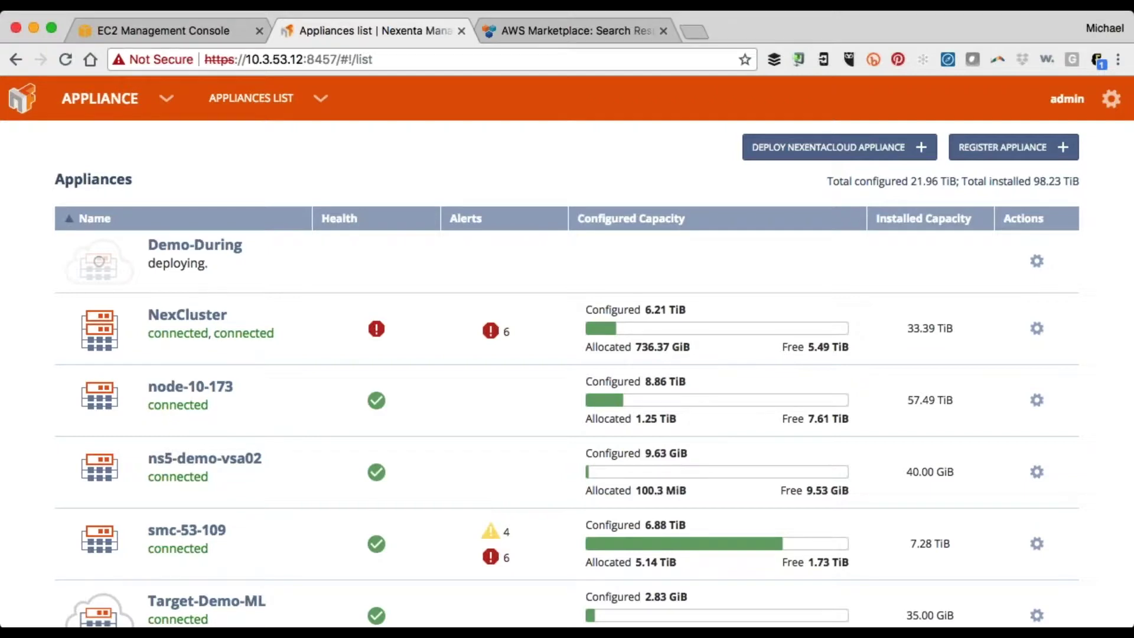
# Check that Demo-During shows as a pending m4.large instance in EC2, then return to Appliances
pyautogui.click(169, 33)
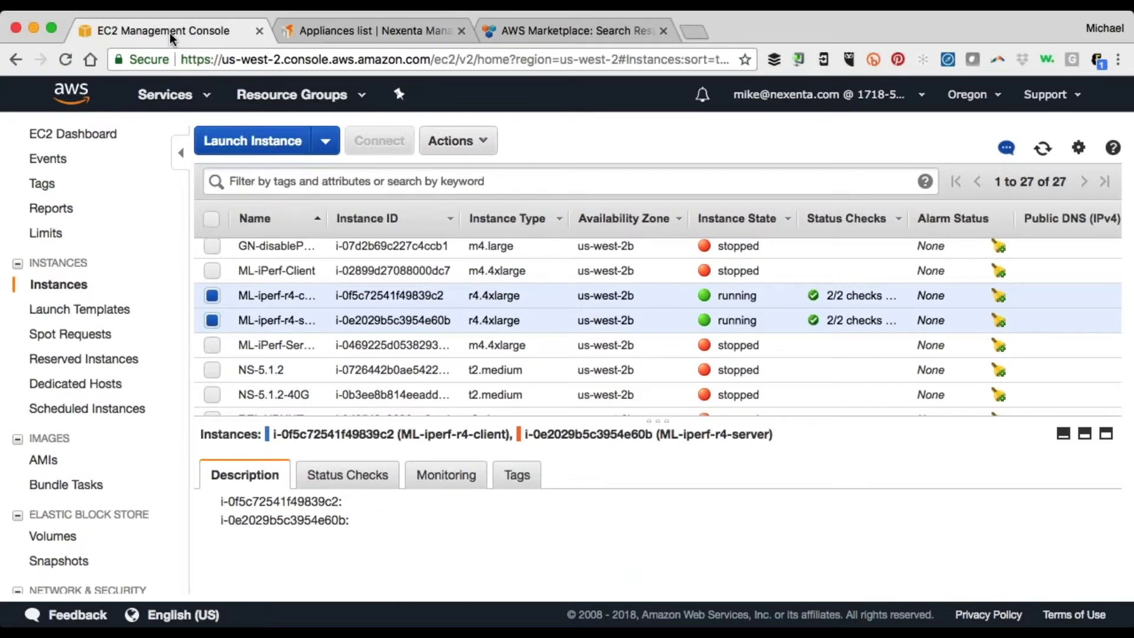
pyautogui.scroll(3, 313, 345)
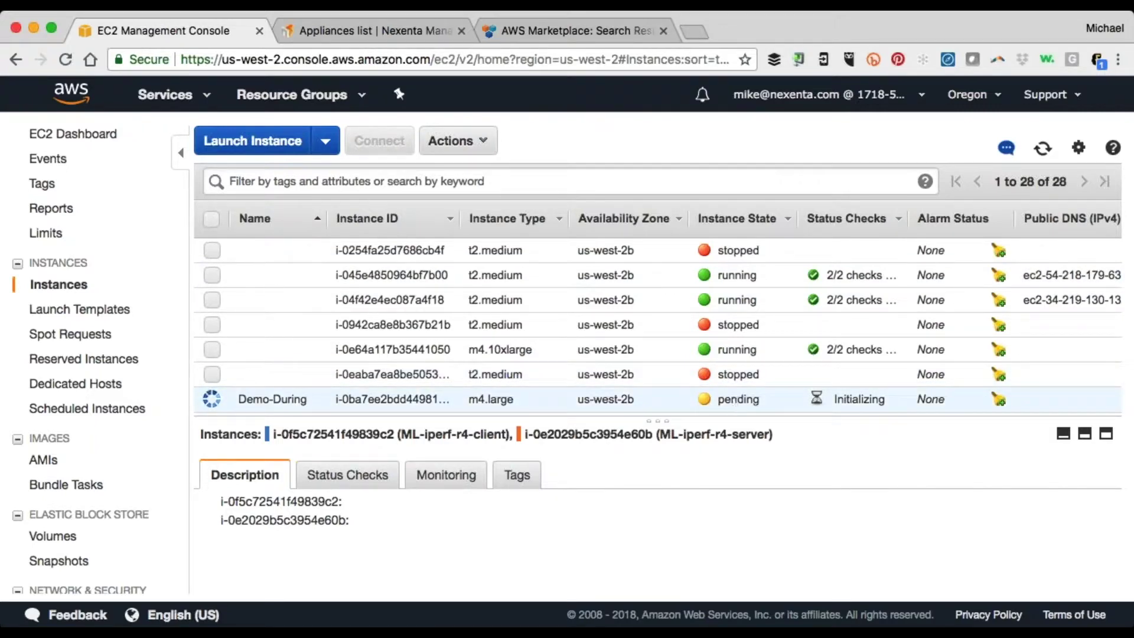
pyautogui.click(372, 30)
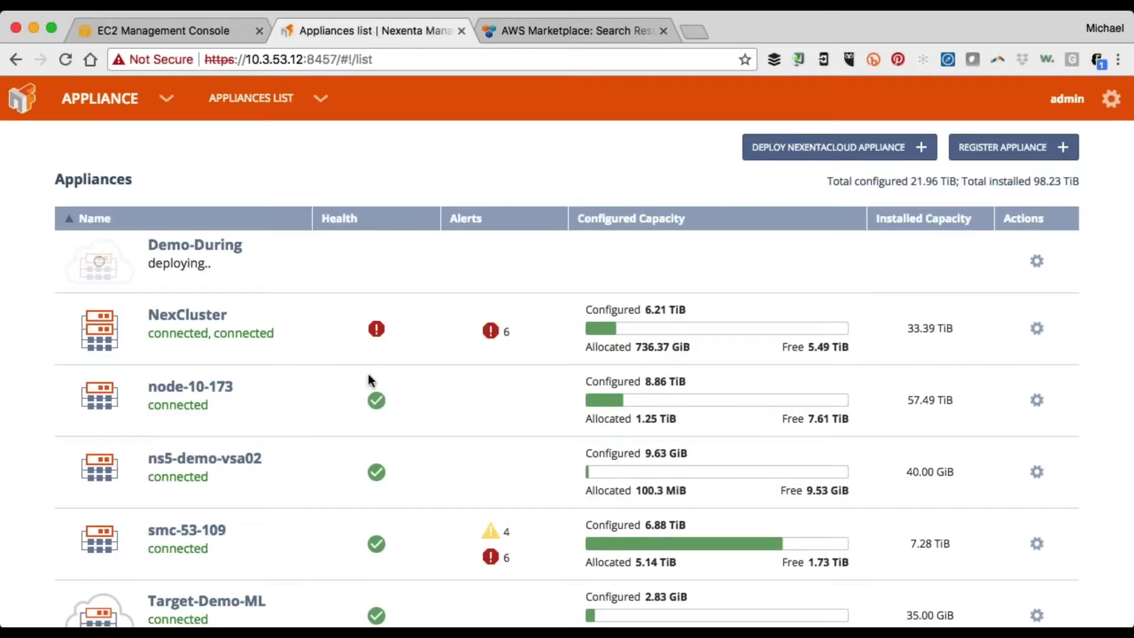
# Open the Target-Demo-ML appliance and view its storage pools, Pool and rpool
pyautogui.scroll(-2, 318, 530)
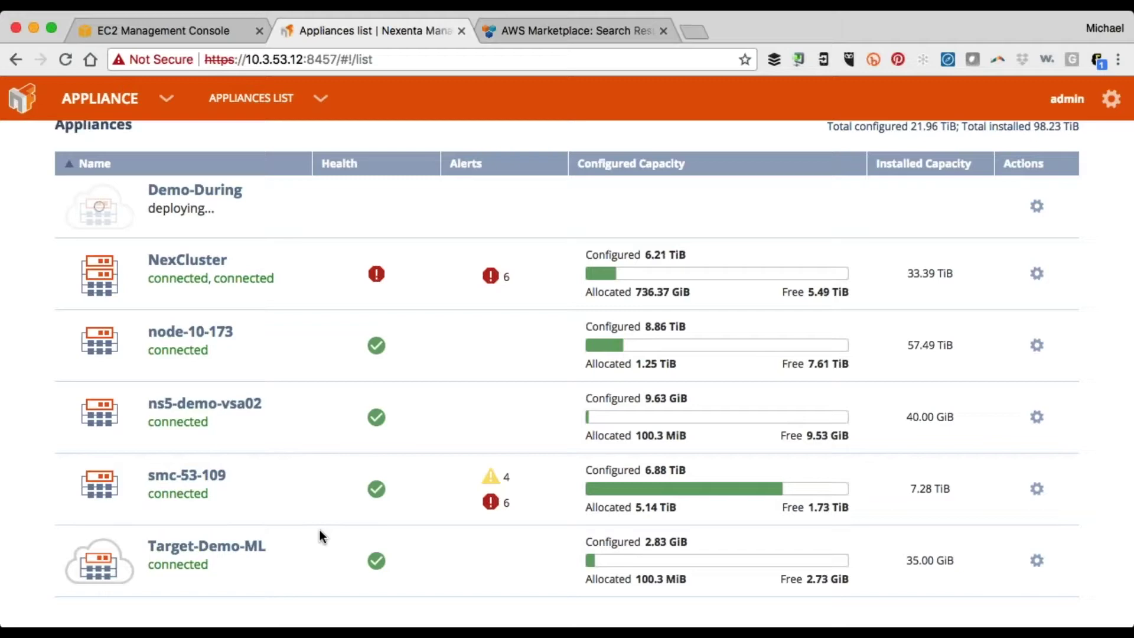
pyautogui.click(222, 548)
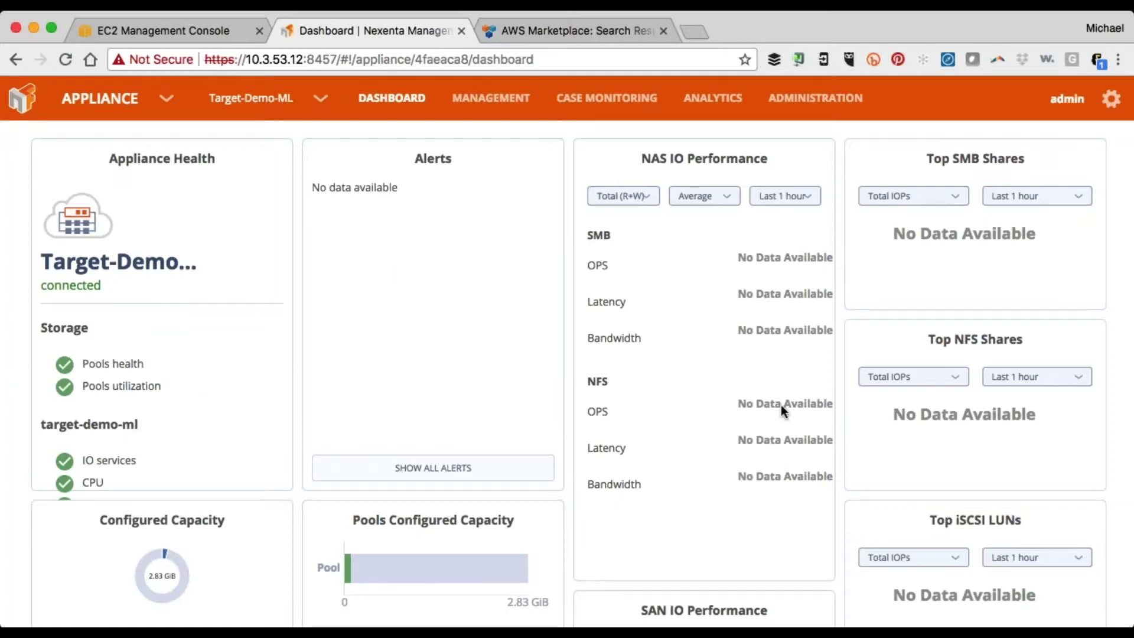
pyautogui.click(497, 103)
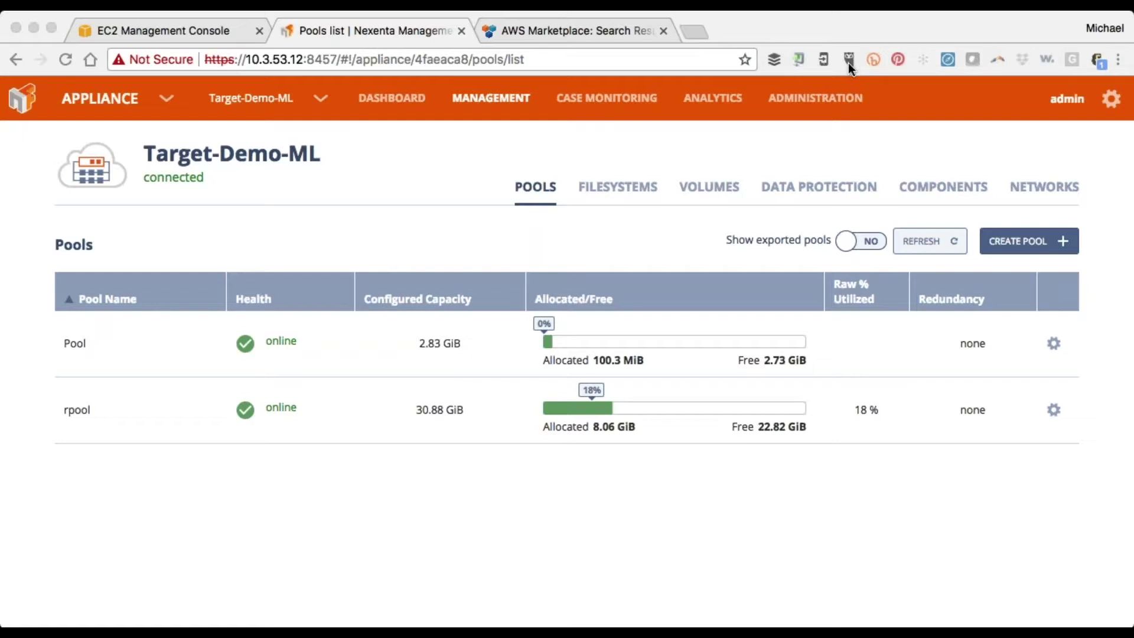
# Check Pool's status showing its three disks online, then open Target-Demo-ML's filesystems list
pyautogui.click(613, 260)
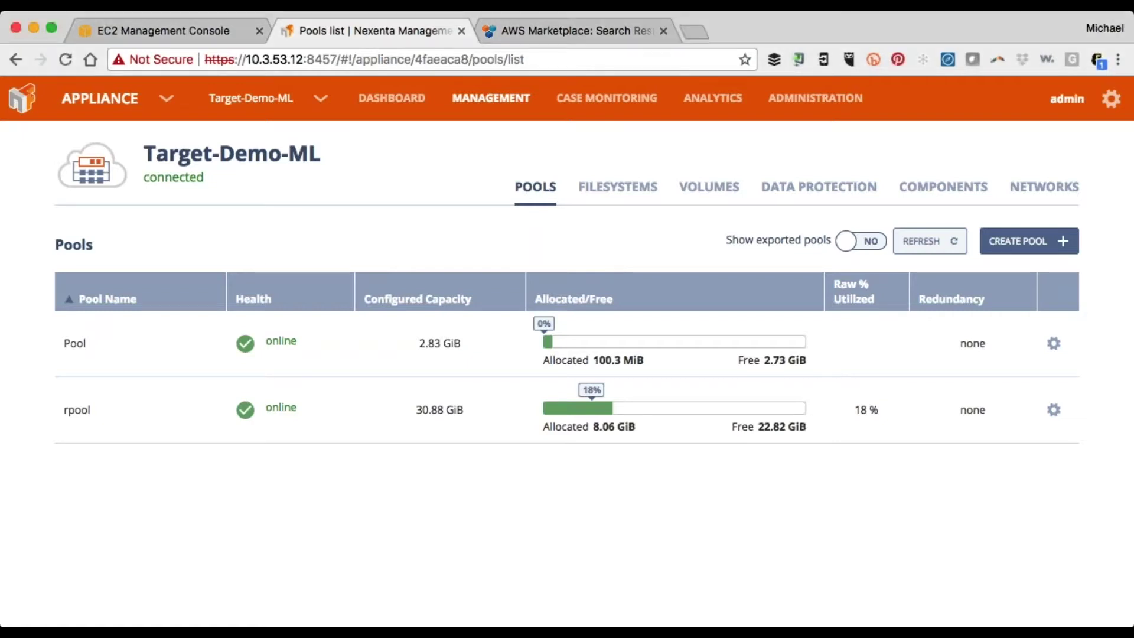
pyautogui.click(827, 59)
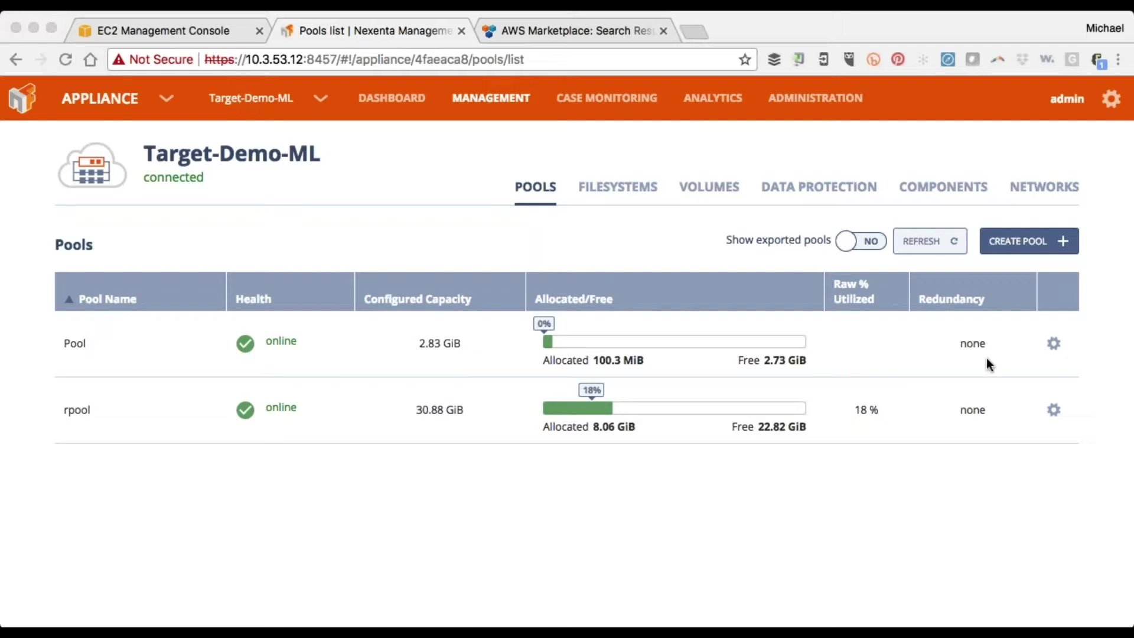
pyautogui.click(1054, 348)
pyautogui.click(1054, 350)
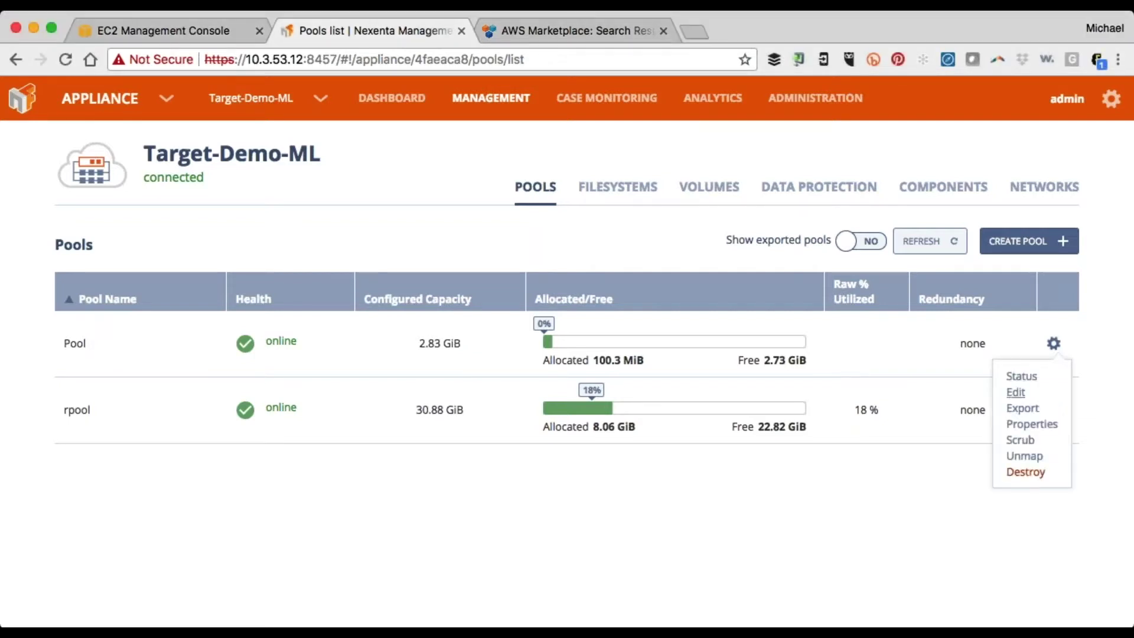
pyautogui.click(1022, 376)
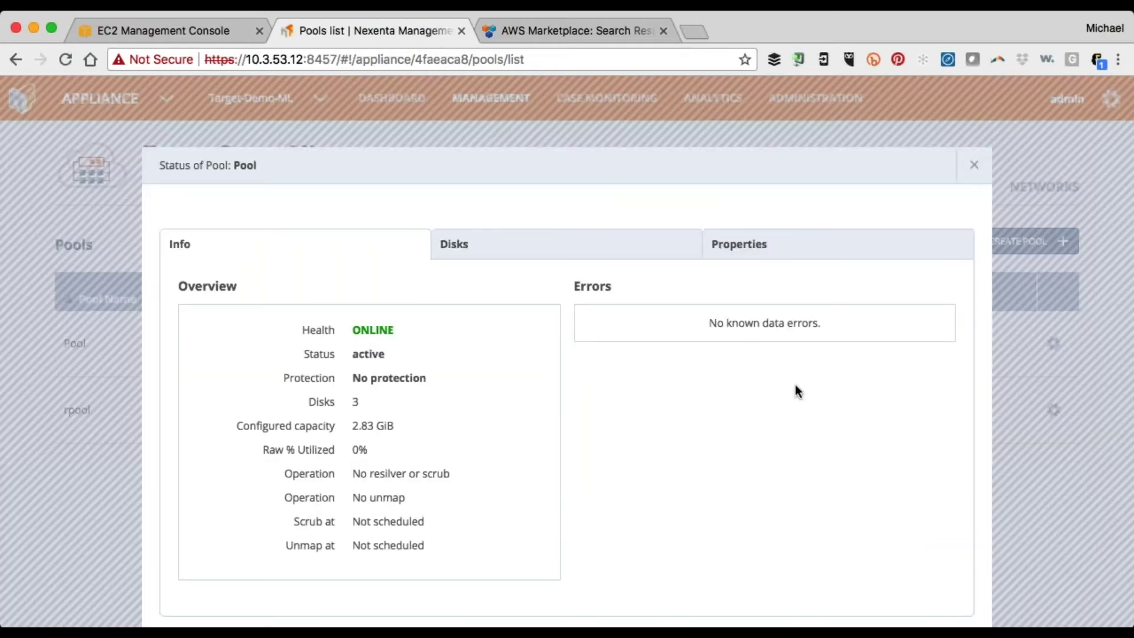
pyautogui.click(453, 243)
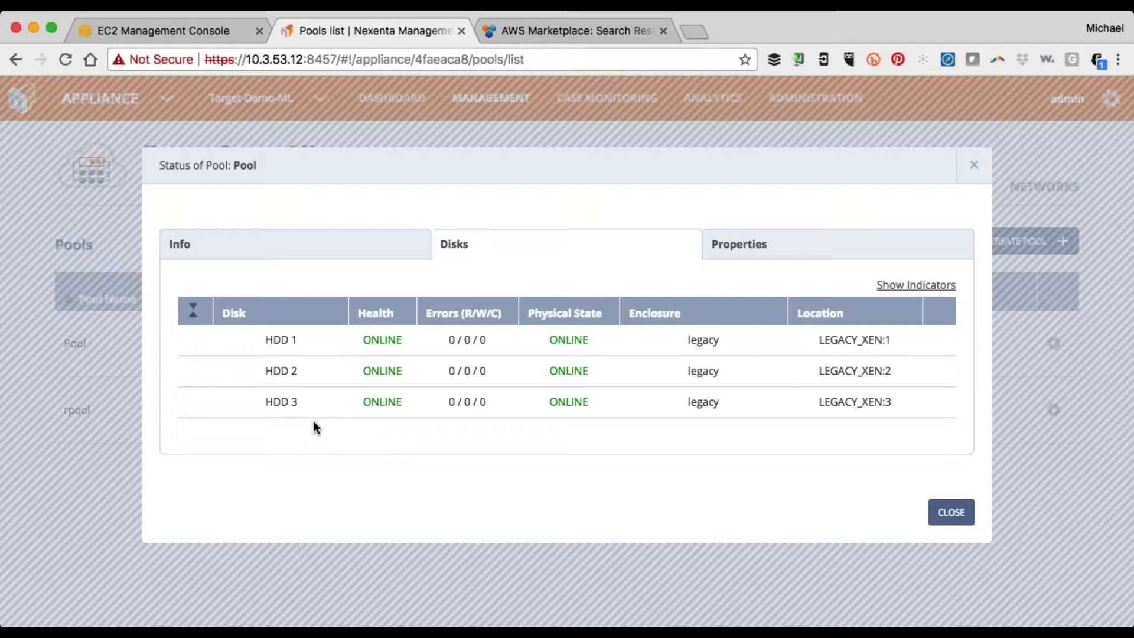
pyautogui.click(966, 516)
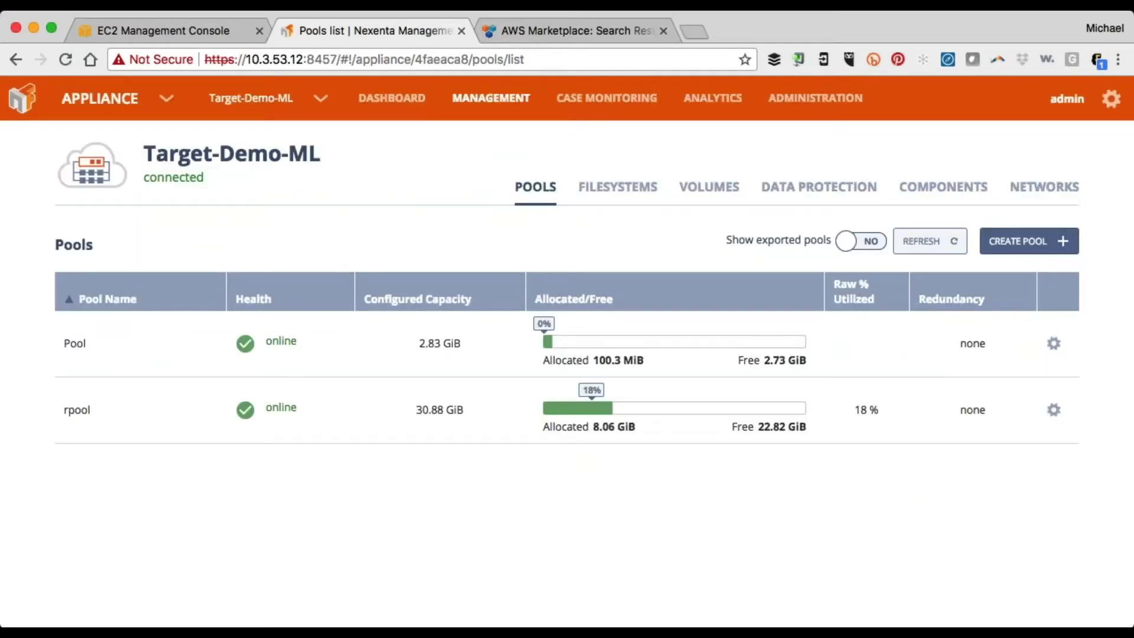
pyautogui.click(614, 198)
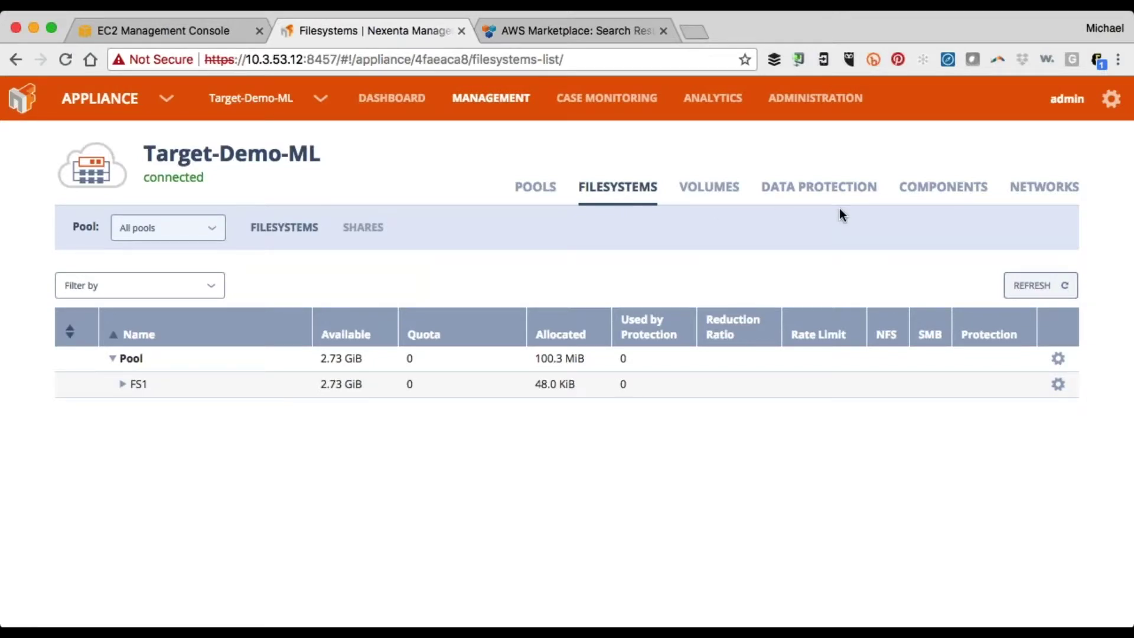
# Filter Target-Demo-ML's protection services to Scheduled Replication, revealing Replica from DemoPool/FS1 to Pool/FS1/Target
pyautogui.click(833, 190)
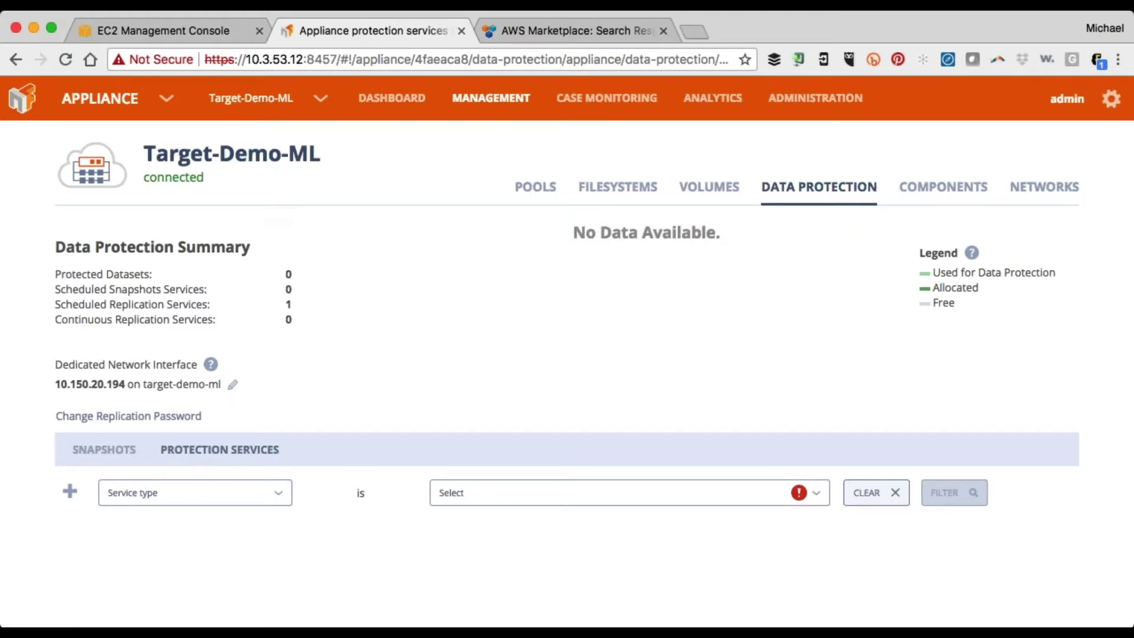
pyautogui.click(263, 499)
pyautogui.click(626, 493)
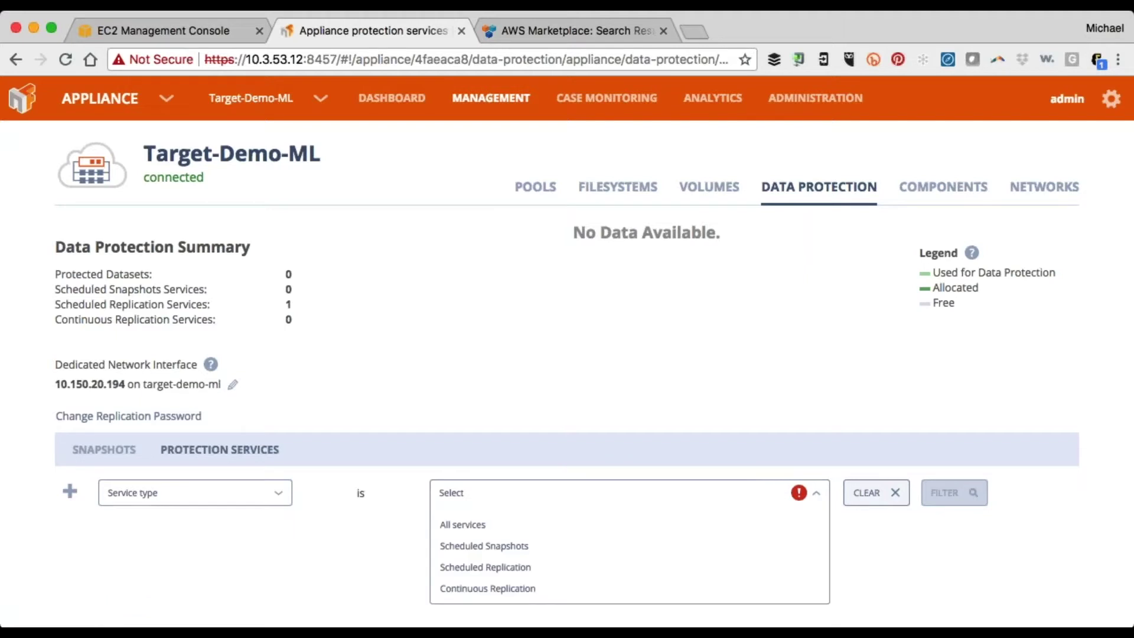
pyautogui.click(473, 567)
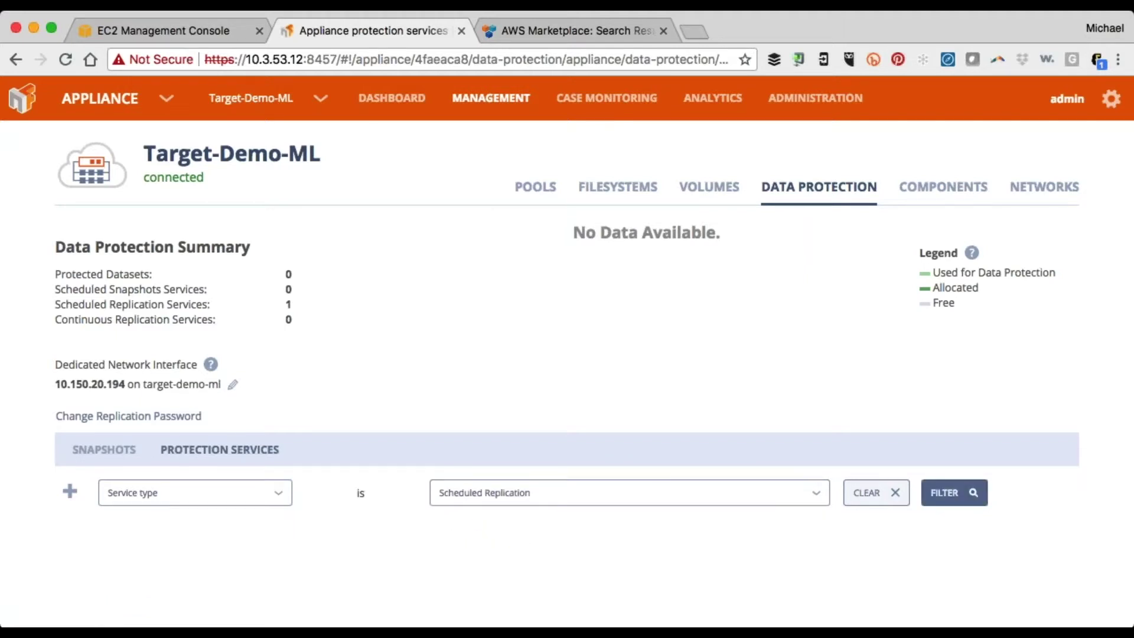
pyautogui.click(954, 503)
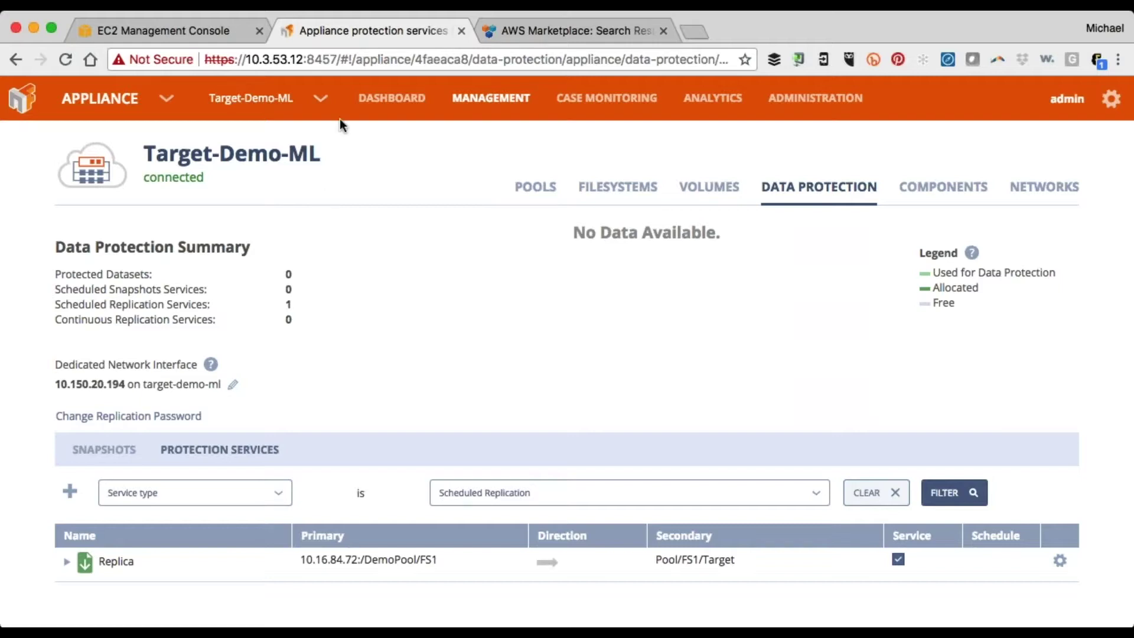
pyautogui.click(321, 100)
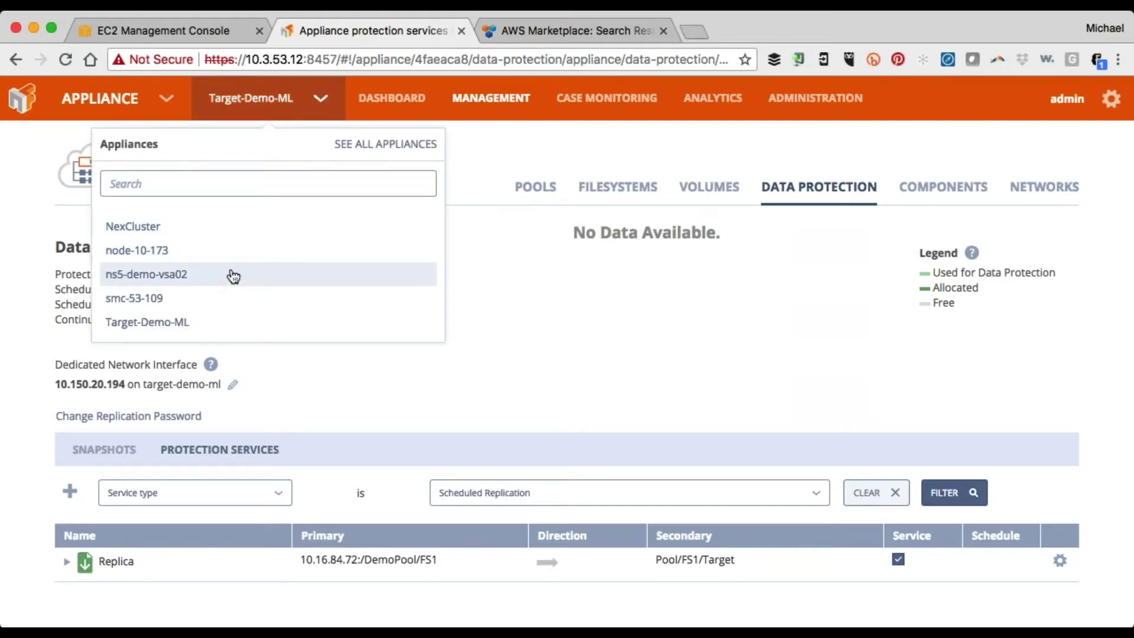
# Switch to ns5-demo-vsa02 and filter its protection services to Scheduled Replication
pyautogui.click(233, 274)
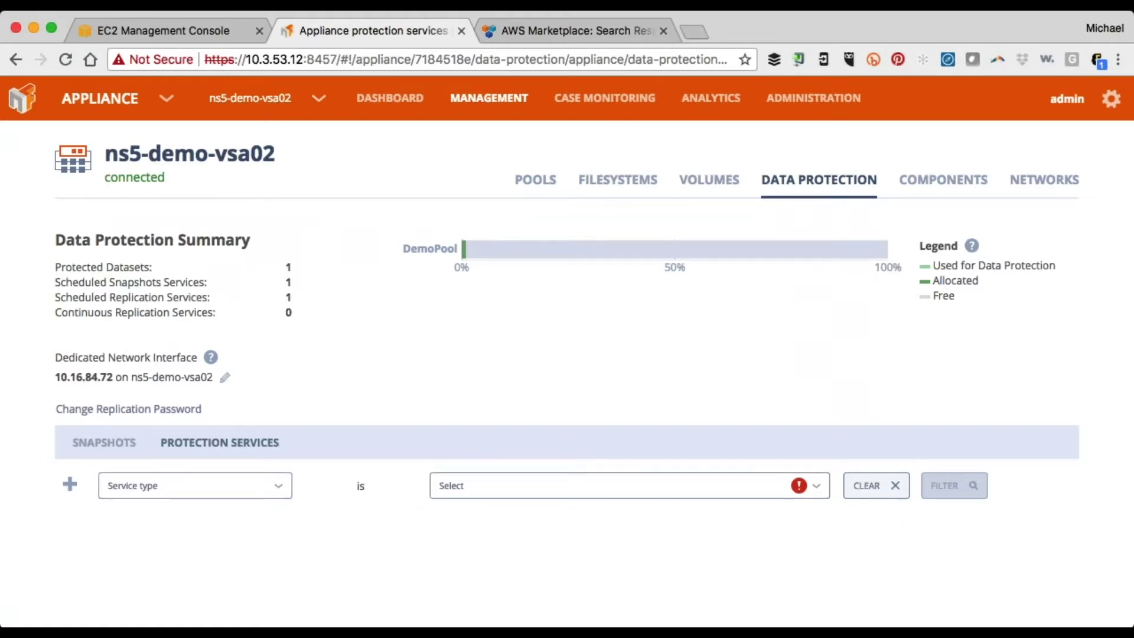
pyautogui.click(241, 494)
pyautogui.click(487, 489)
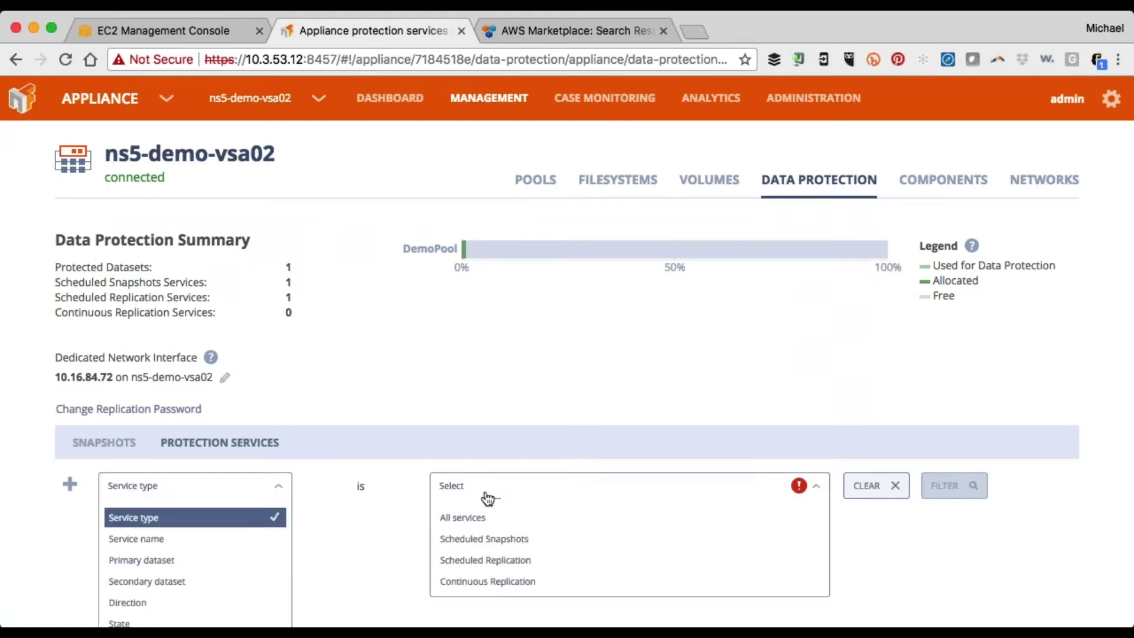
pyautogui.click(500, 568)
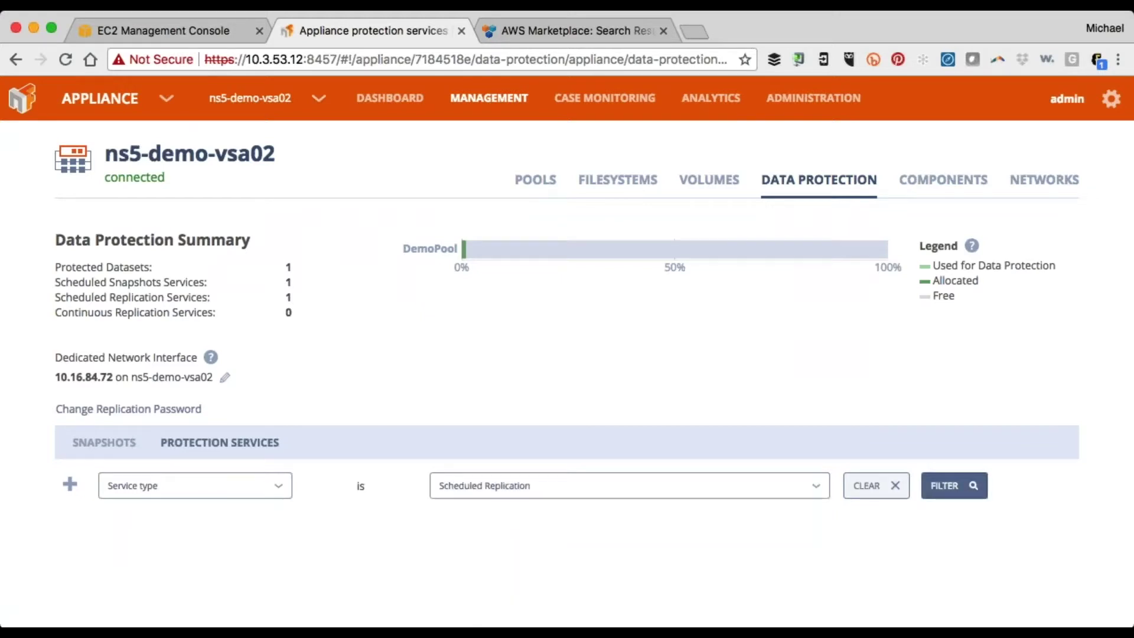
pyautogui.click(949, 488)
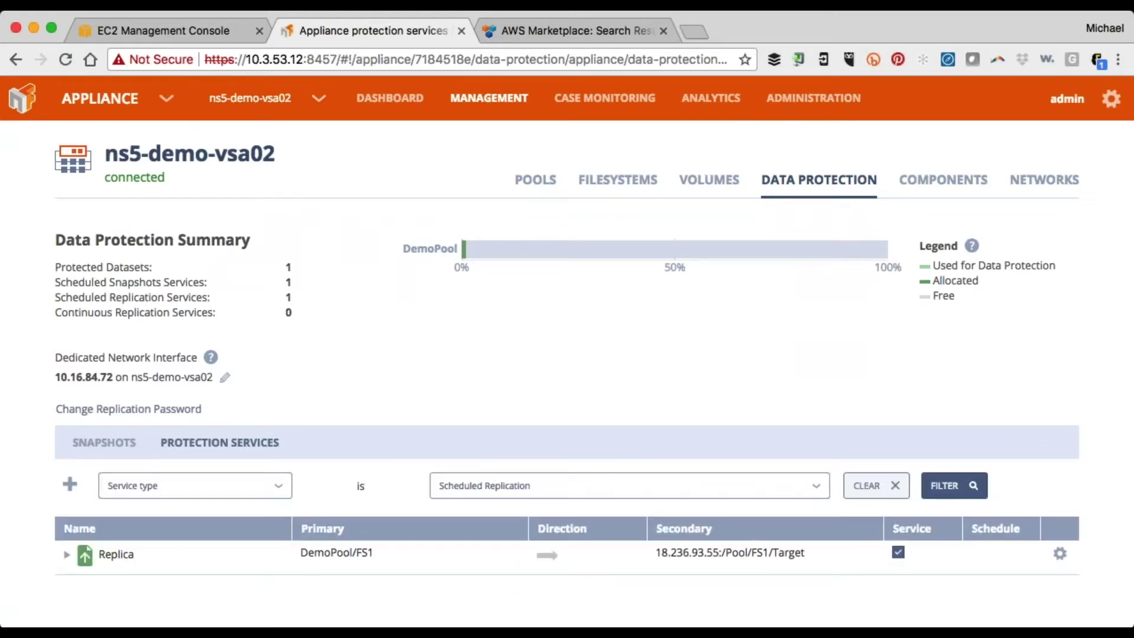
# Expand the Replica service's schedule, then list the filesystems under DemoPool
pyautogui.click(67, 554)
pyautogui.scroll(-2, 68, 558)
pyautogui.scroll(-2, 68, 558)
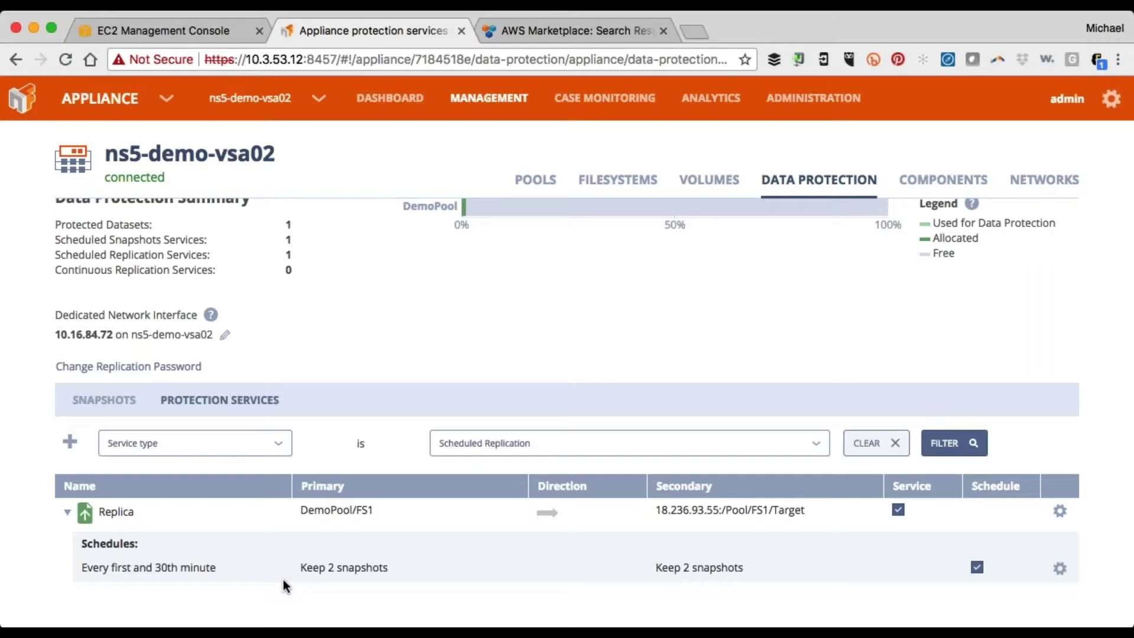
pyautogui.click(479, 102)
pyautogui.click(645, 185)
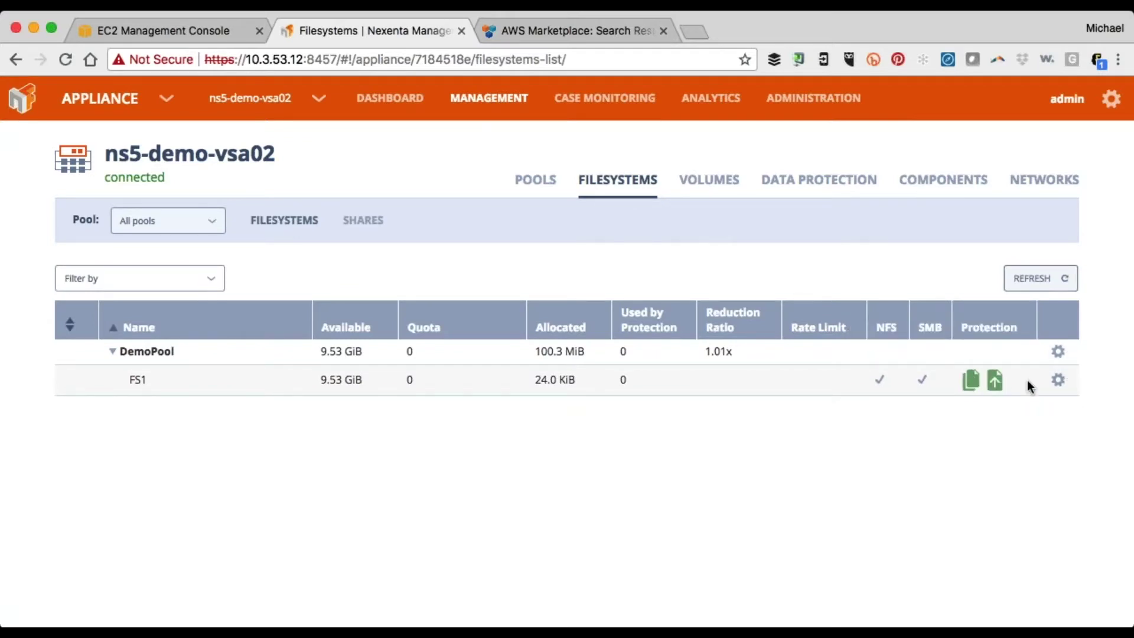
# Add a filesystem named DemoFS to DemoPool on ns5-demo-vsa02
pyautogui.click(1058, 353)
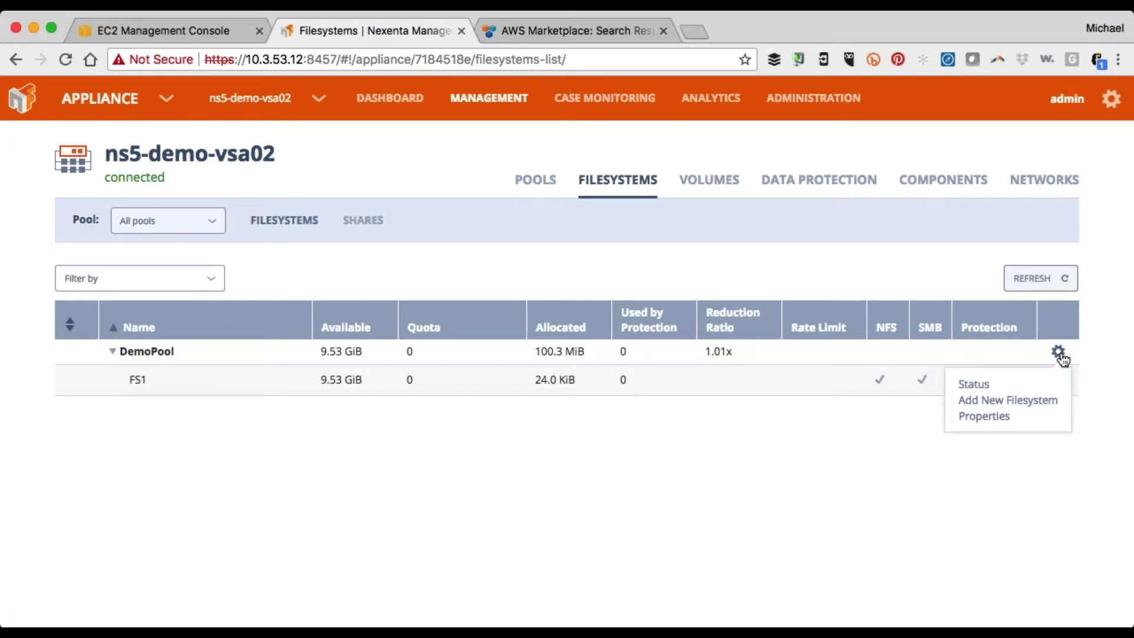
pyautogui.click(1058, 353)
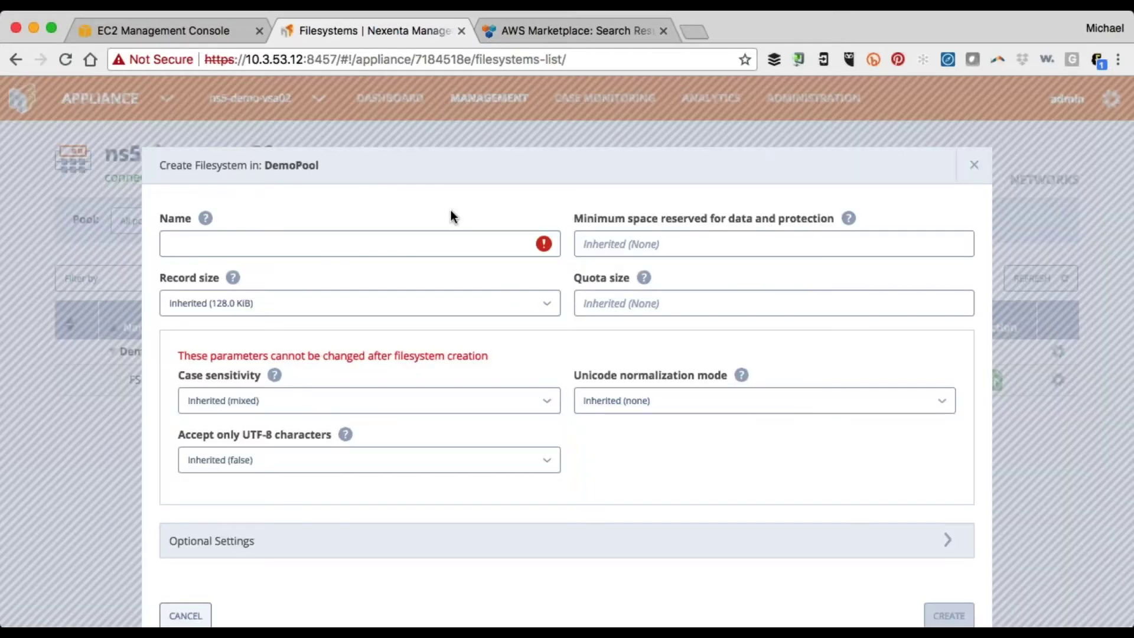
pyautogui.click(453, 241)
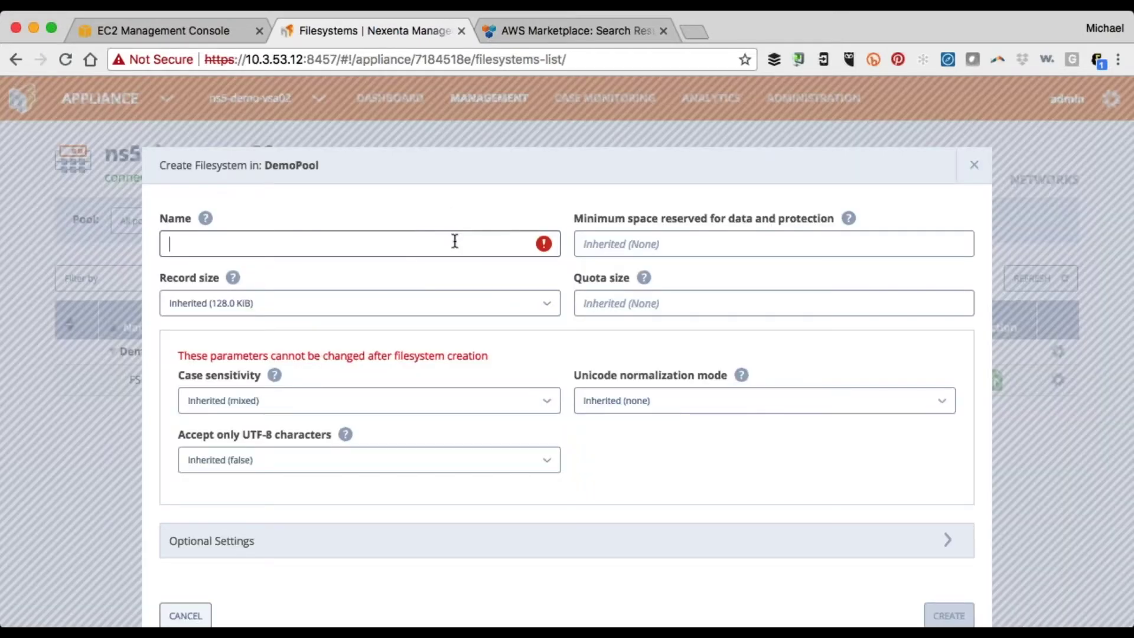
pyautogui.write('DemoFS')
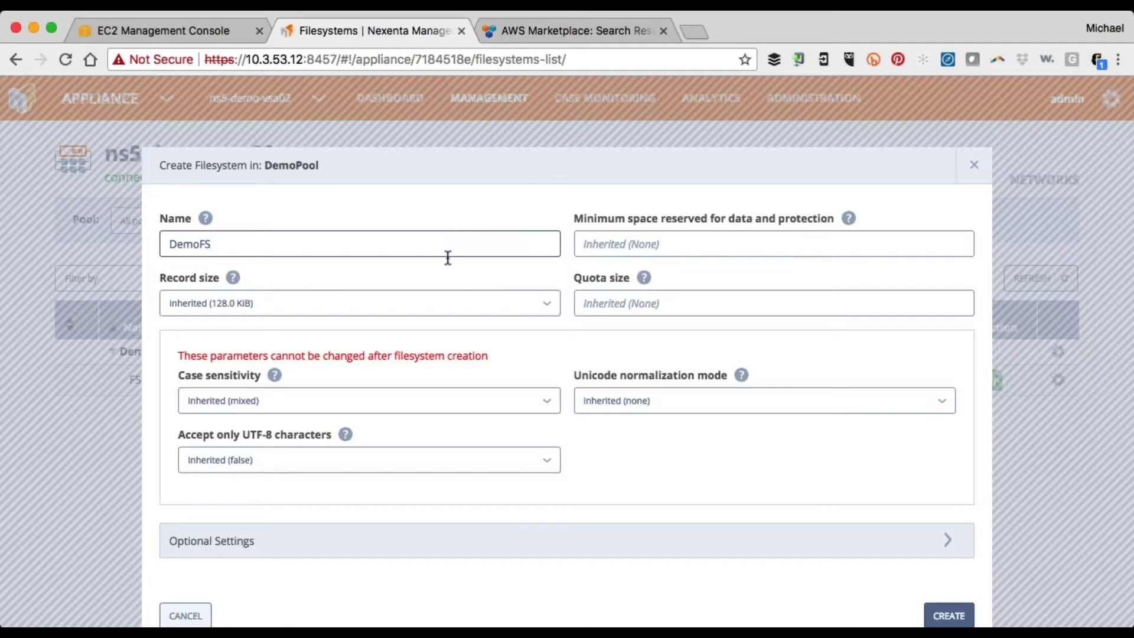
pyautogui.click(955, 618)
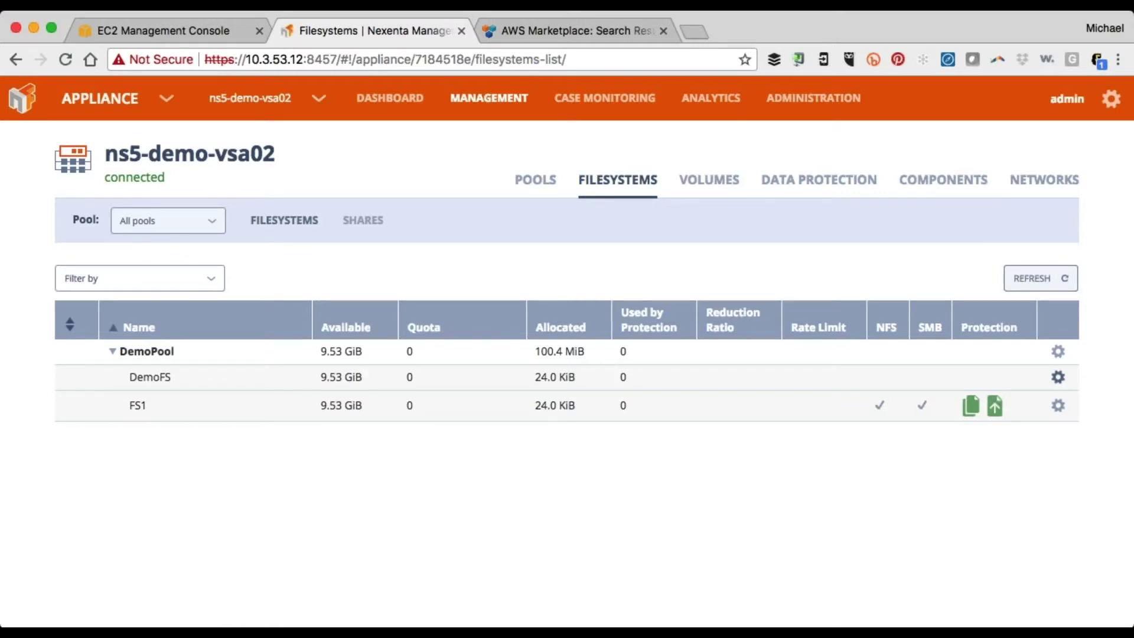
pyautogui.click(1058, 379)
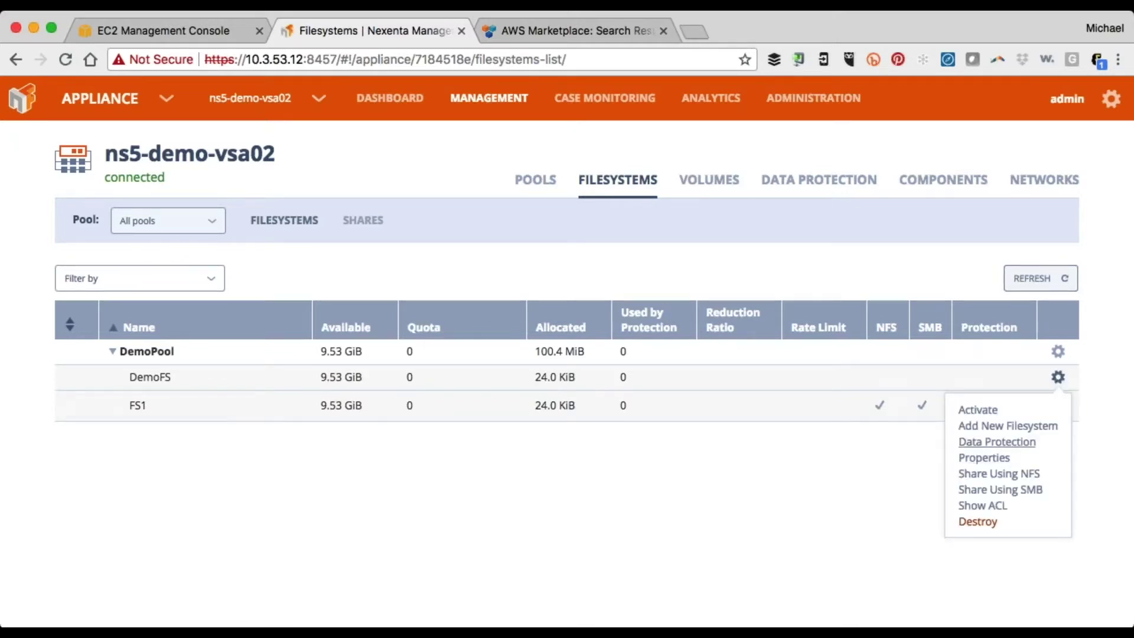
pyautogui.click(997, 442)
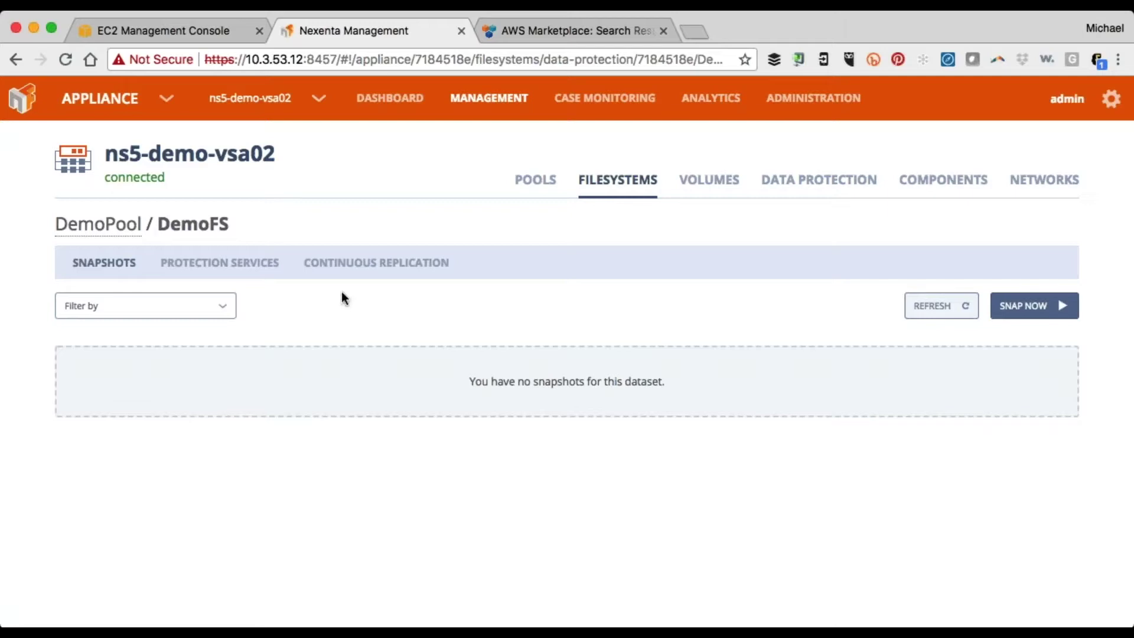
# Define a Demo-Replica scheduled replication to Target-Demo-ML with target dataset Pool/FS1/Demo-Target
pyautogui.click(225, 262)
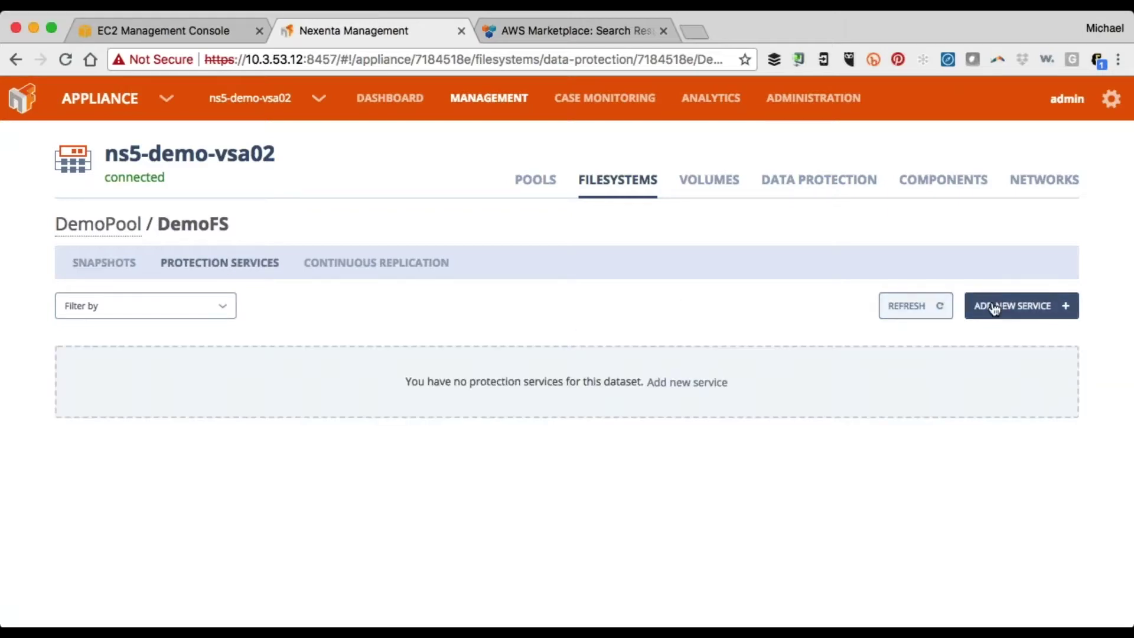
pyautogui.click(997, 306)
pyautogui.click(477, 218)
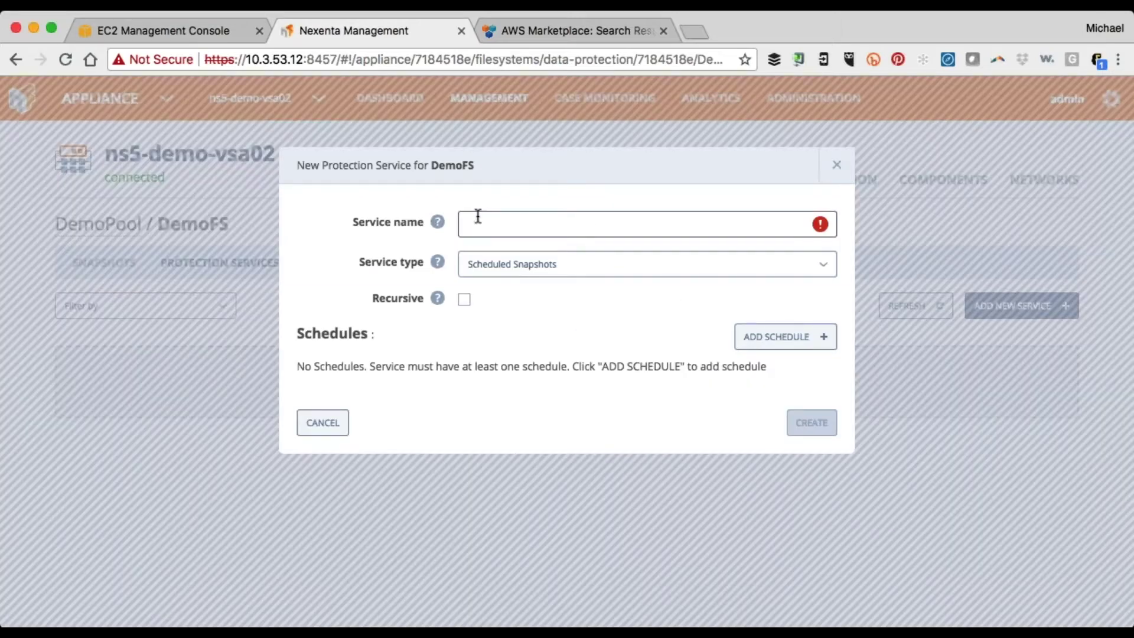
pyautogui.write('Demo-Replica')
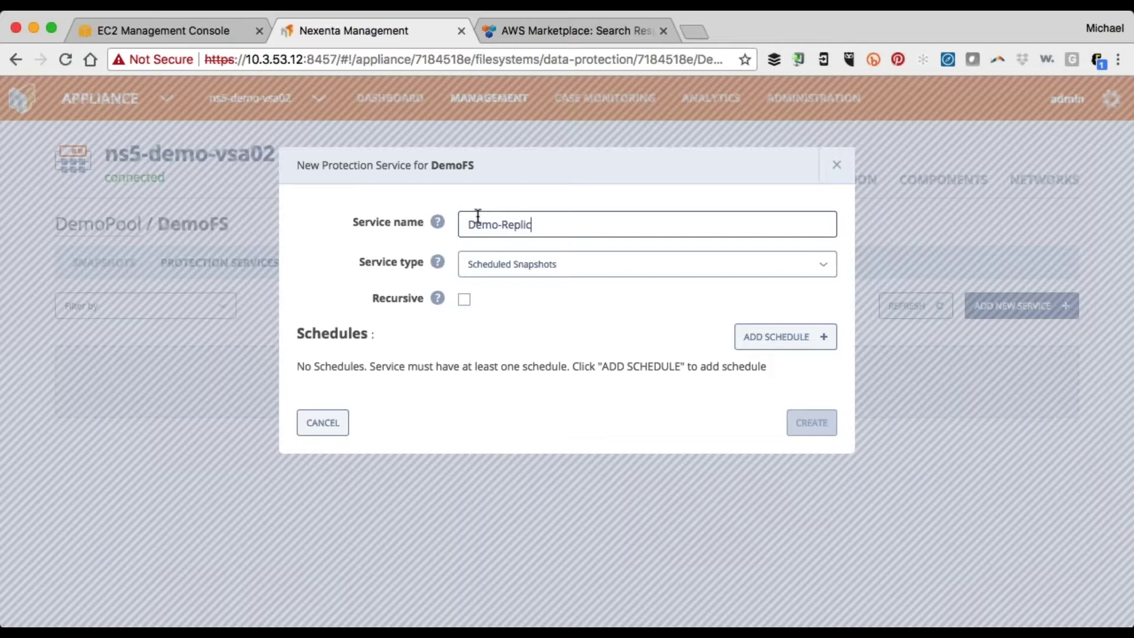
pyautogui.click(544, 262)
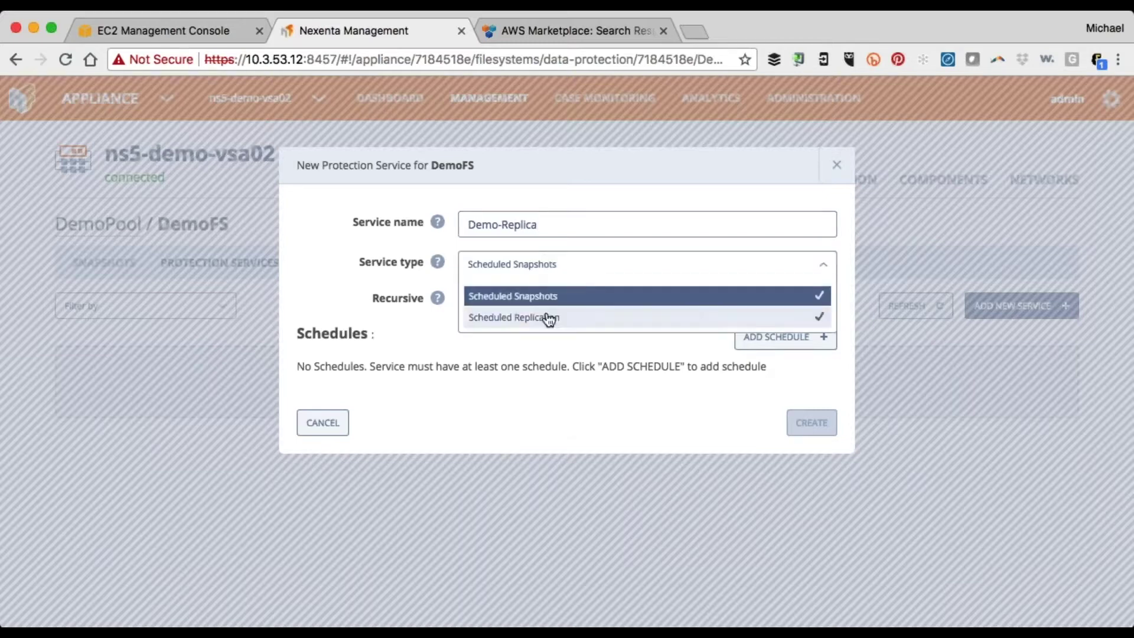
pyautogui.click(543, 318)
pyautogui.click(612, 350)
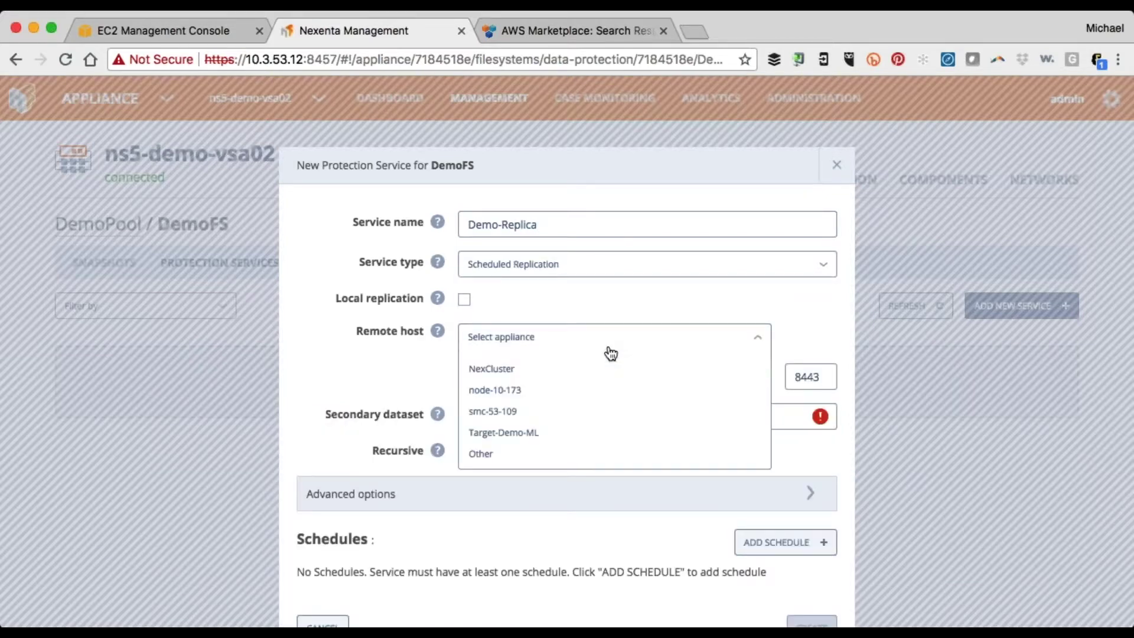
pyautogui.click(565, 433)
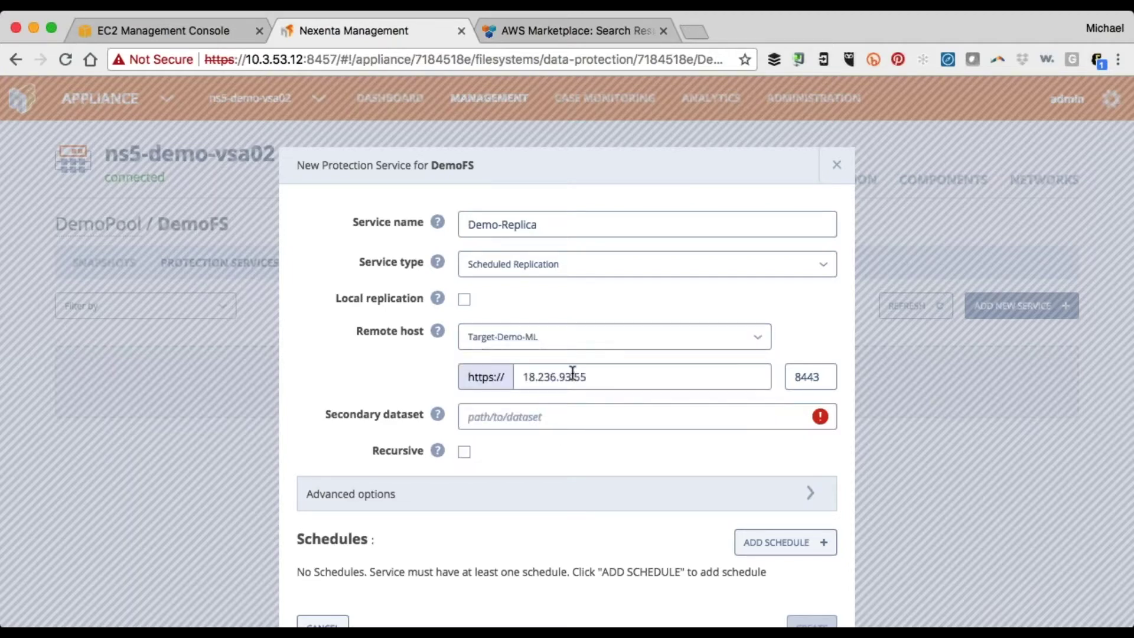
pyautogui.click(504, 422)
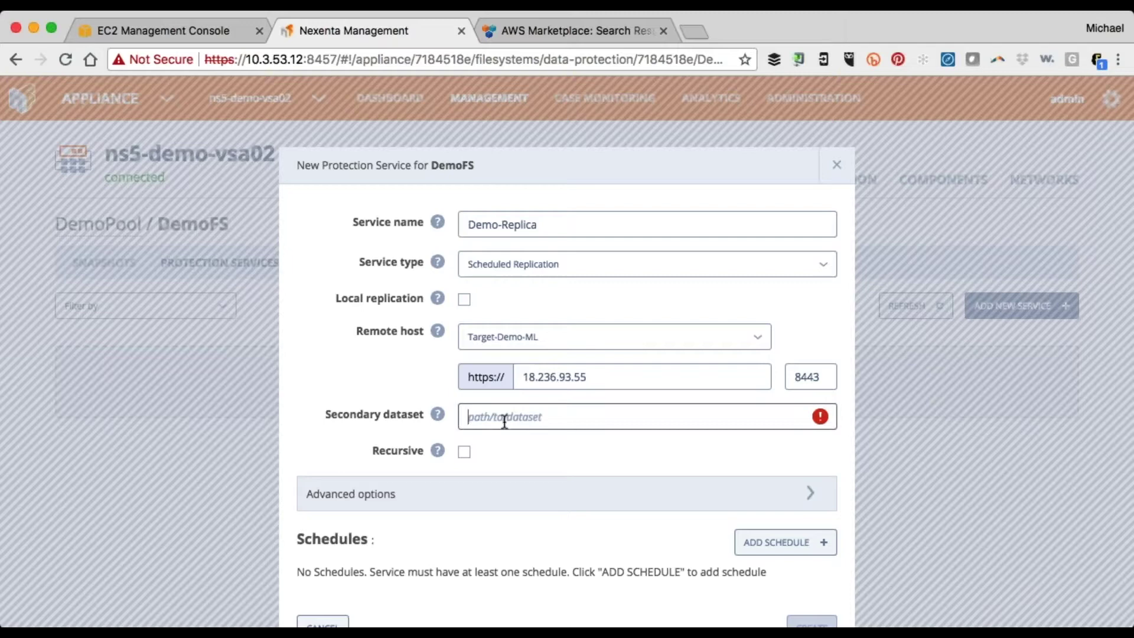
pyautogui.write('Pool/FS1/Demo-Target')
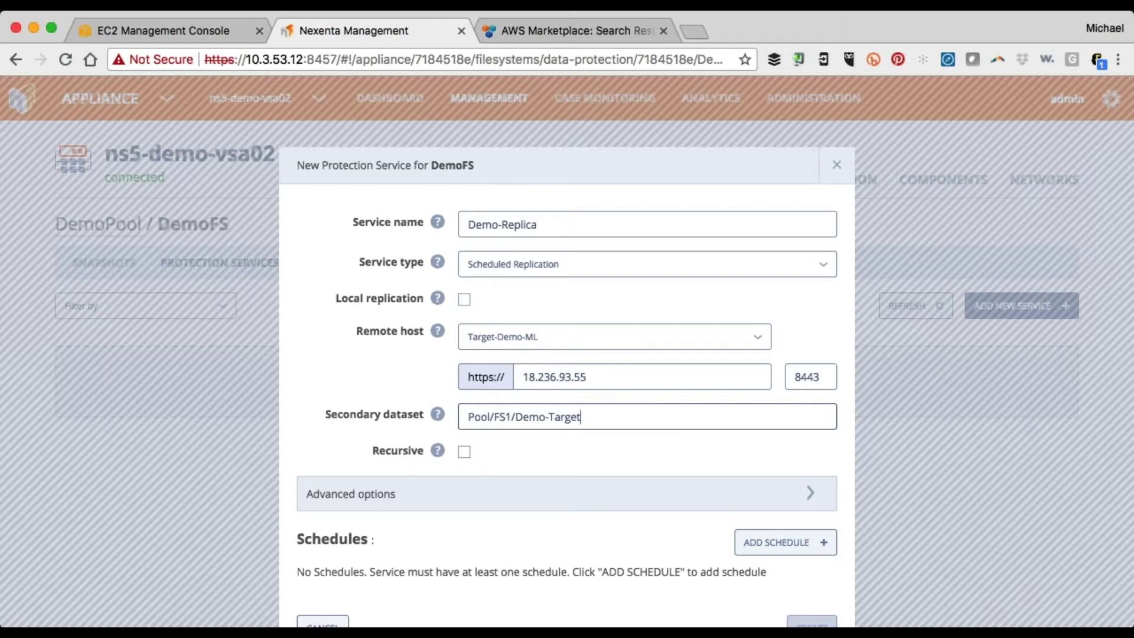
# Give Demo-Replica an hourly schedule and create the protection service
pyautogui.click(768, 543)
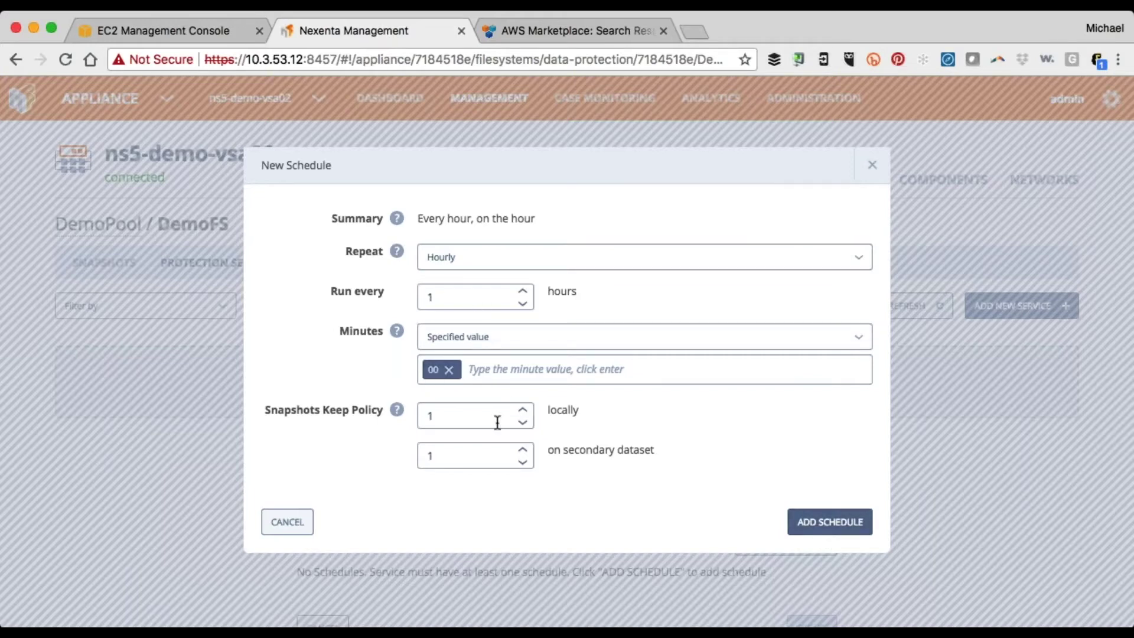
pyautogui.click(818, 520)
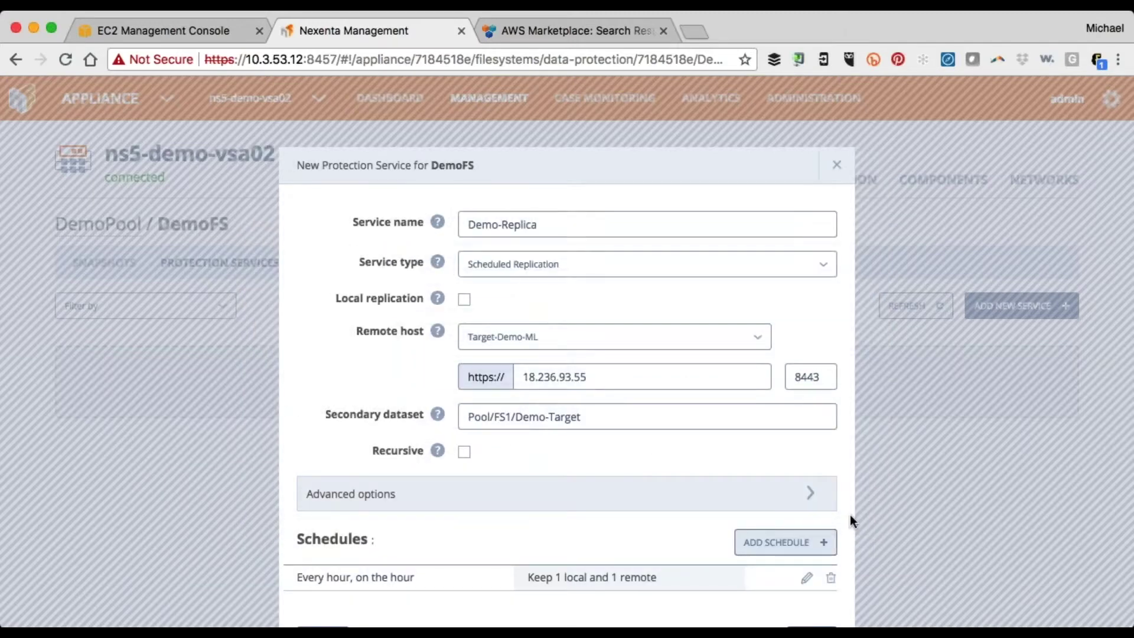
pyautogui.click(813, 572)
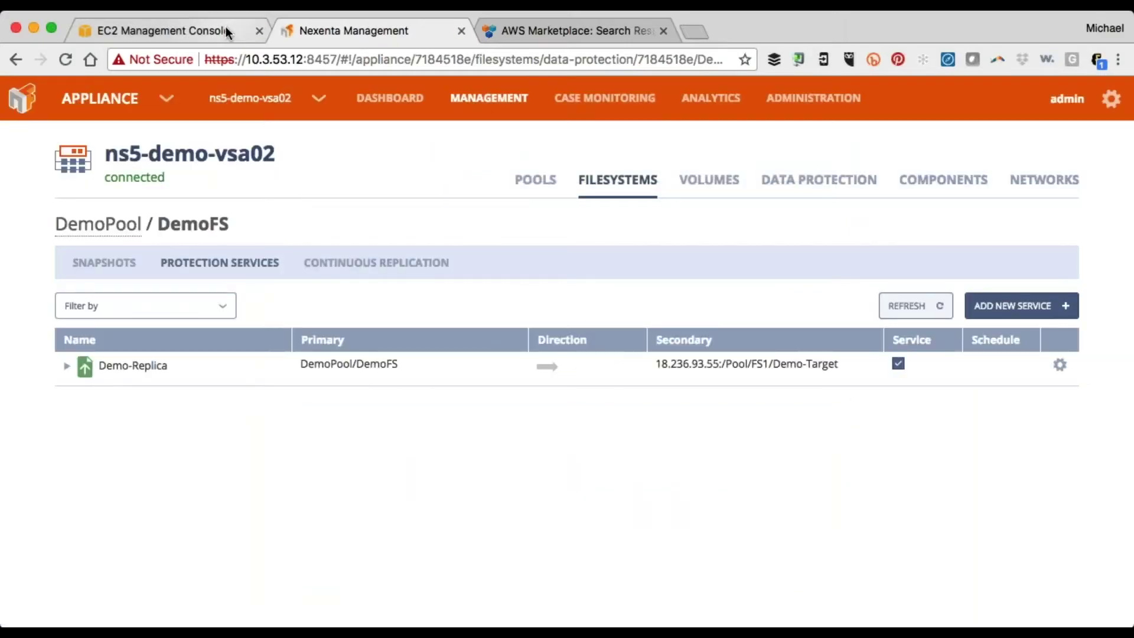
pyautogui.click(227, 32)
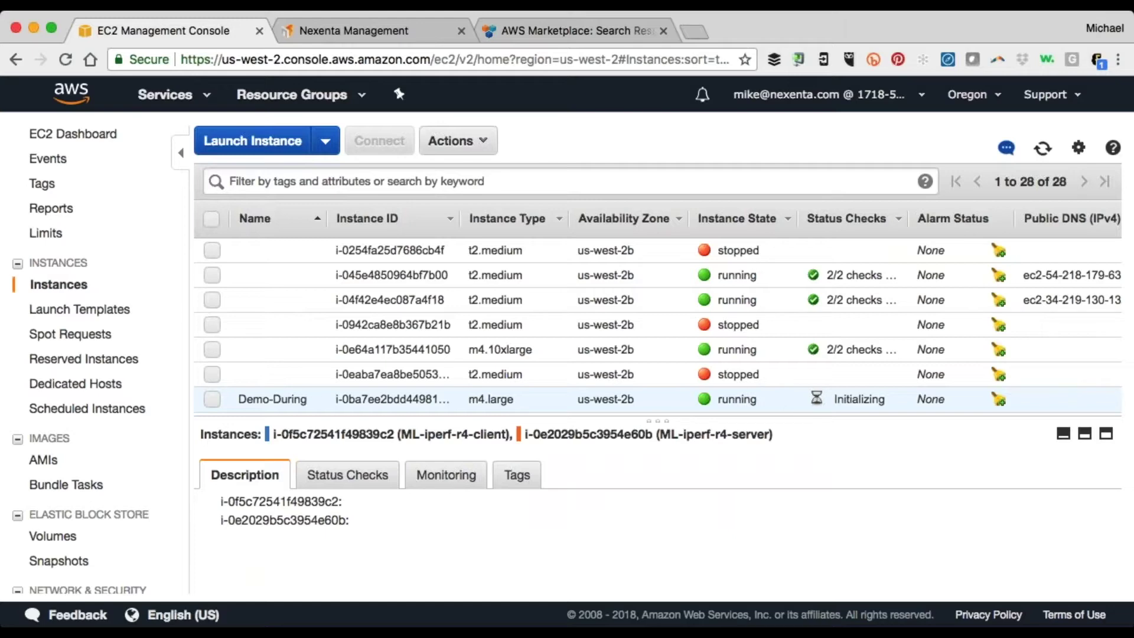
# Return from the EC2 console to NexentaFusion's DemoFS protection services page
pyautogui.click(338, 29)
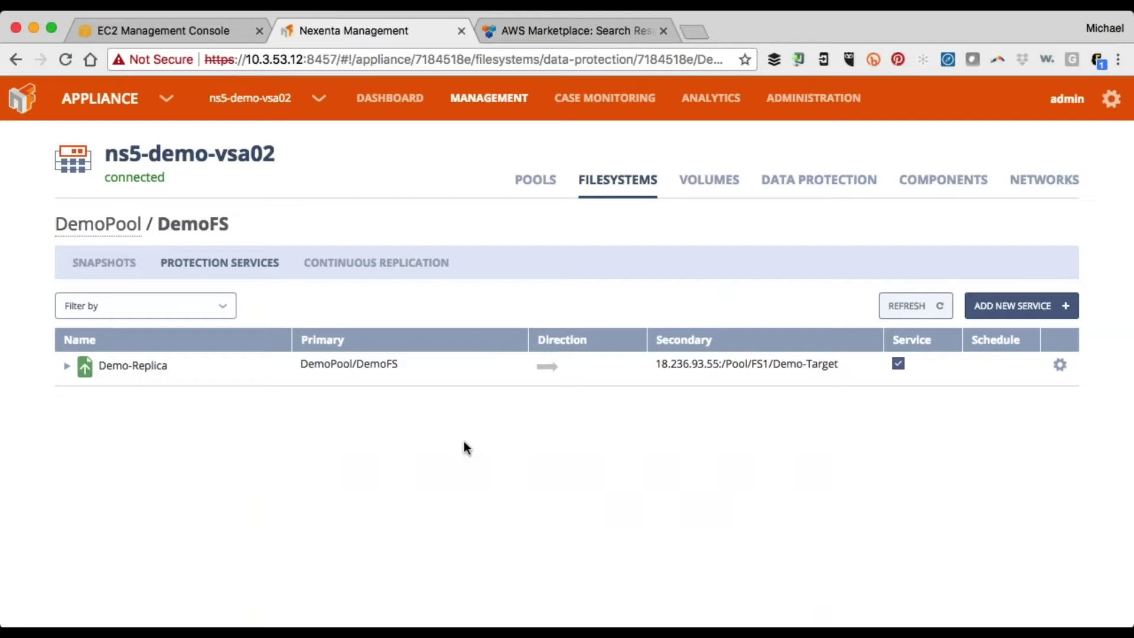
# Switch the managed appliance from ns5-demo-vsa02 to Target-Demo-ML
pyautogui.click(317, 99)
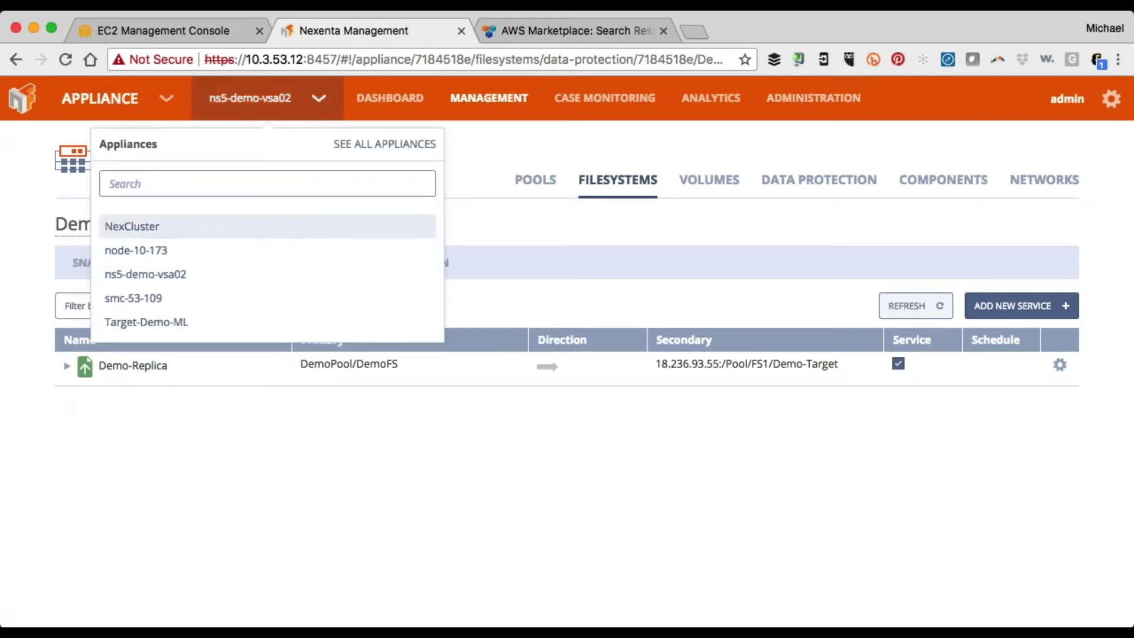
pyautogui.click(203, 326)
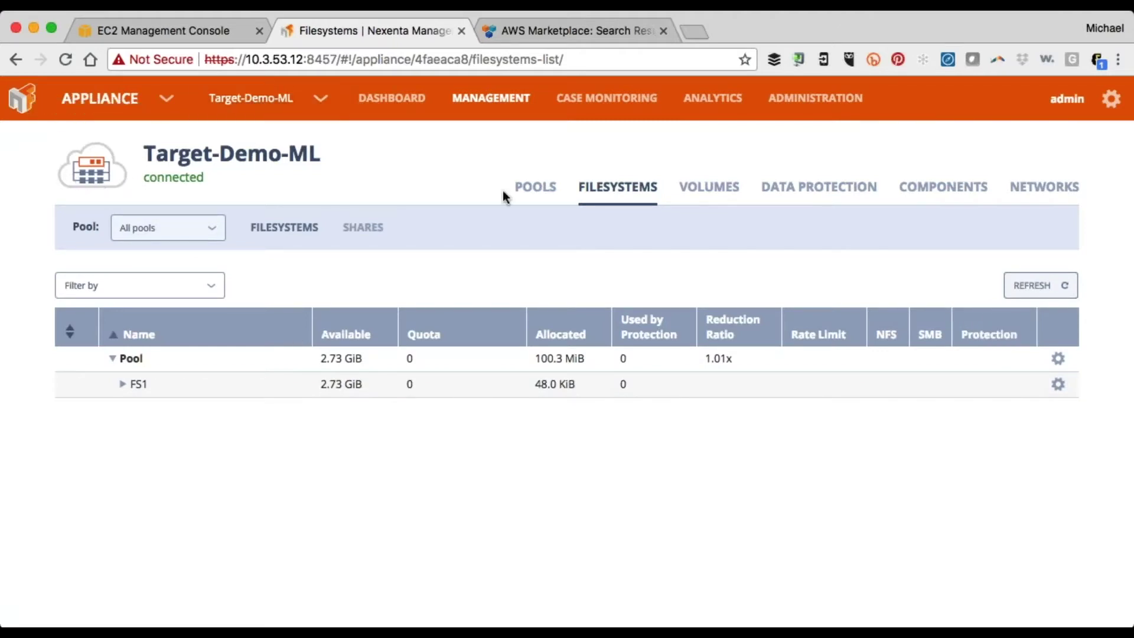
# Review Target-Demo-ML's hardware components and chassis disks, then bring up the server's actions menu
pyautogui.click(935, 190)
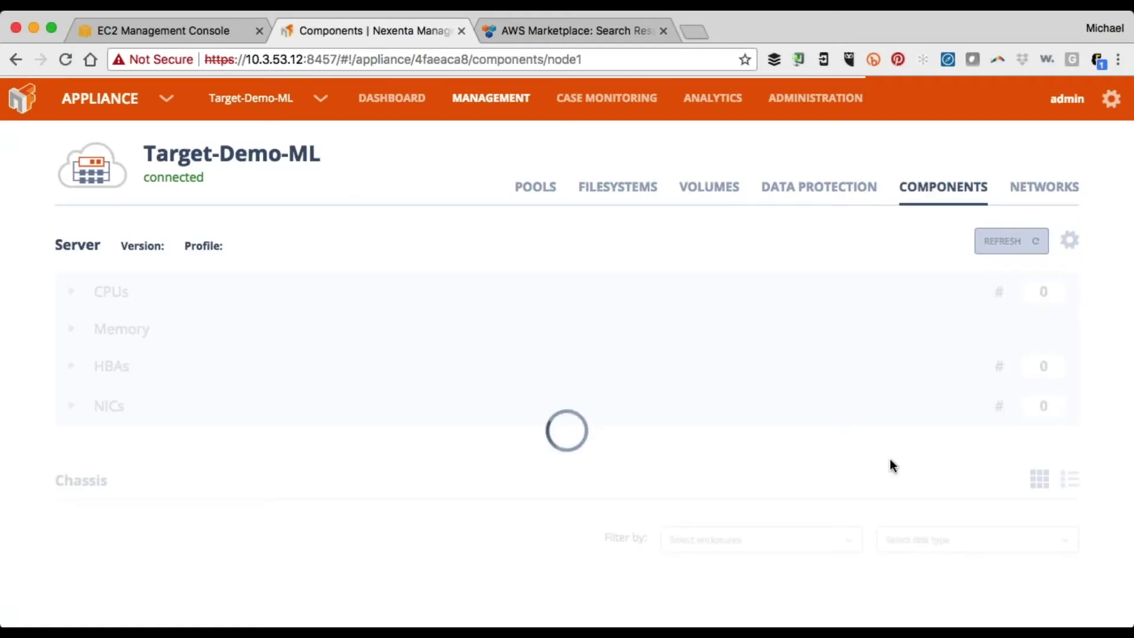
pyautogui.scroll(-3, 834, 476)
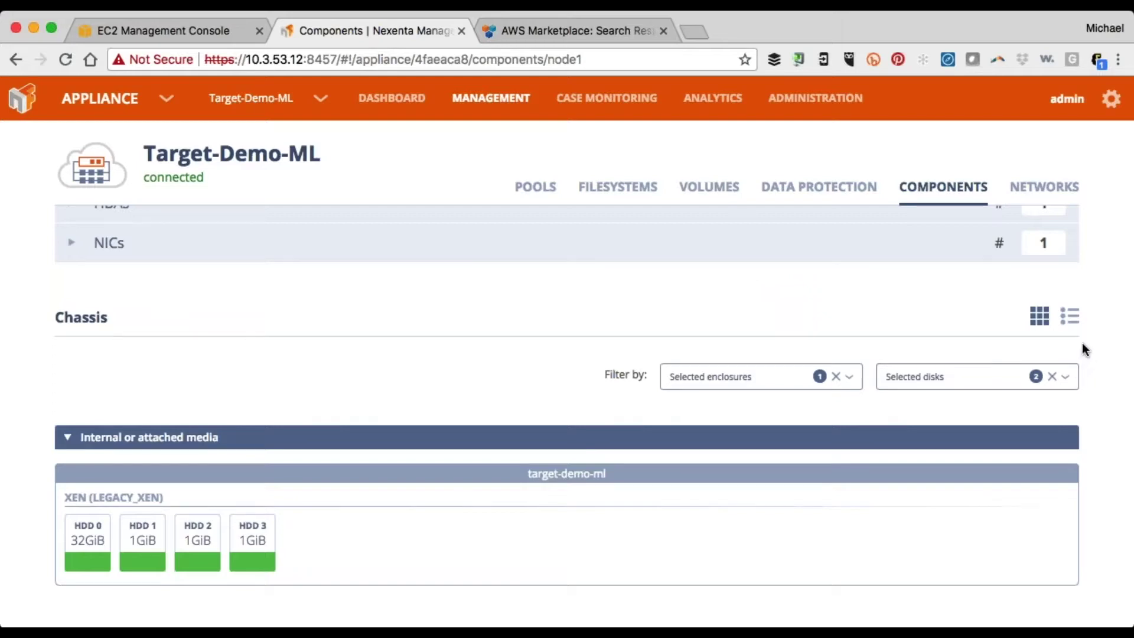
pyautogui.scroll(1, 1082, 342)
pyautogui.scroll(2, 1081, 343)
pyautogui.click(1069, 225)
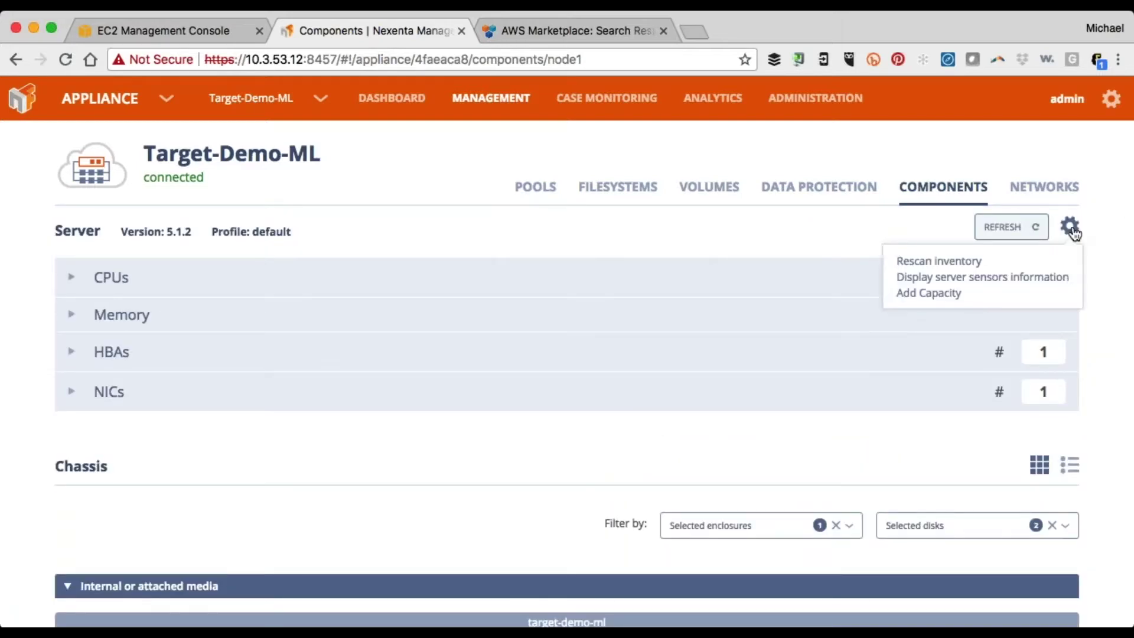
# Add capacity of 10 high performance gp2 devices at 1 TiB each, confirming the 10.00 TiB addition
pyautogui.click(936, 294)
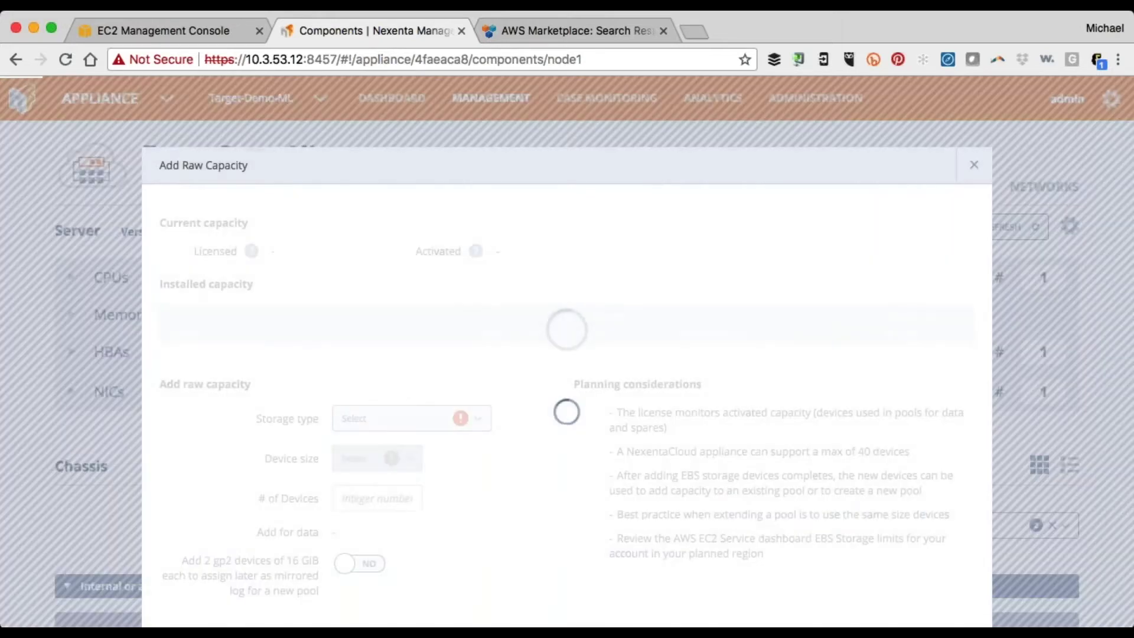
pyautogui.scroll(-3, 569, 295)
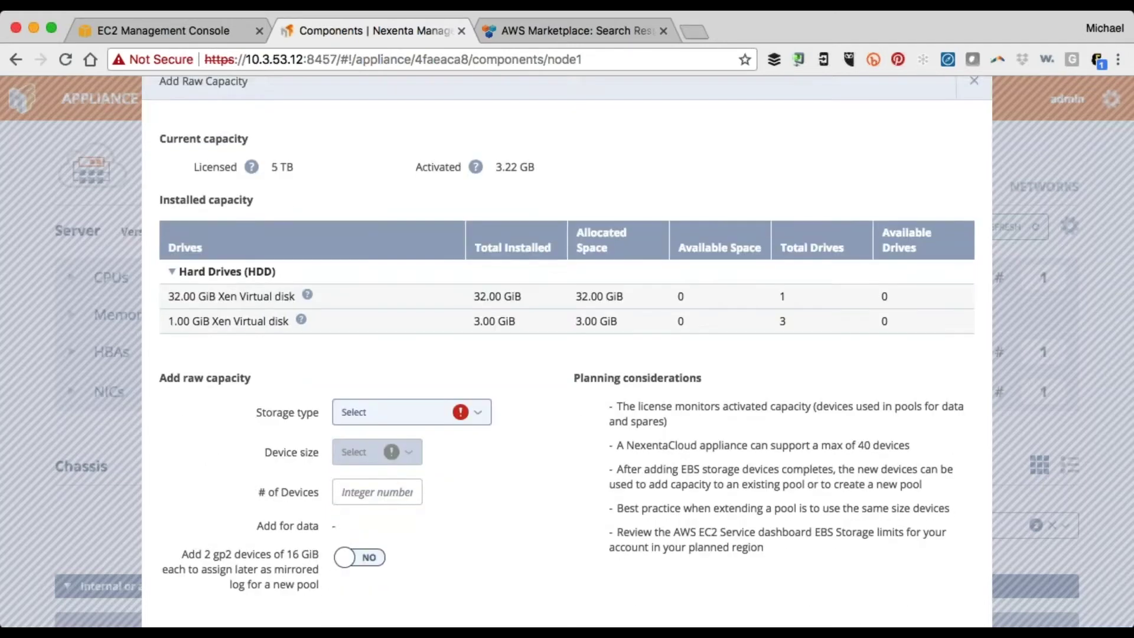
pyautogui.click(483, 393)
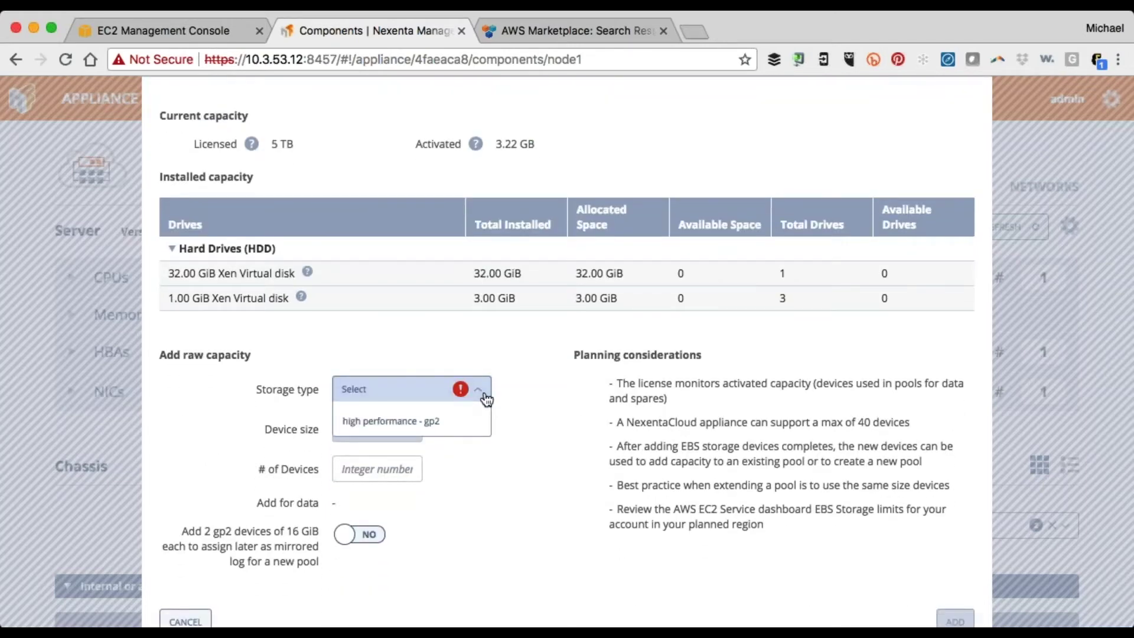
pyautogui.click(449, 421)
pyautogui.click(405, 440)
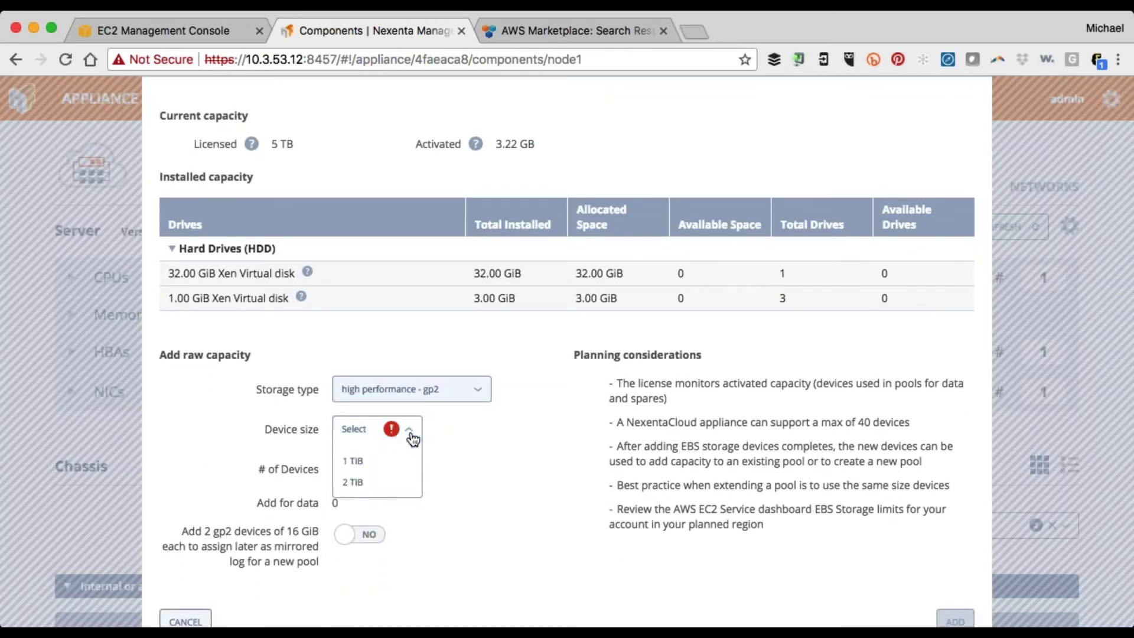
pyautogui.click(374, 472)
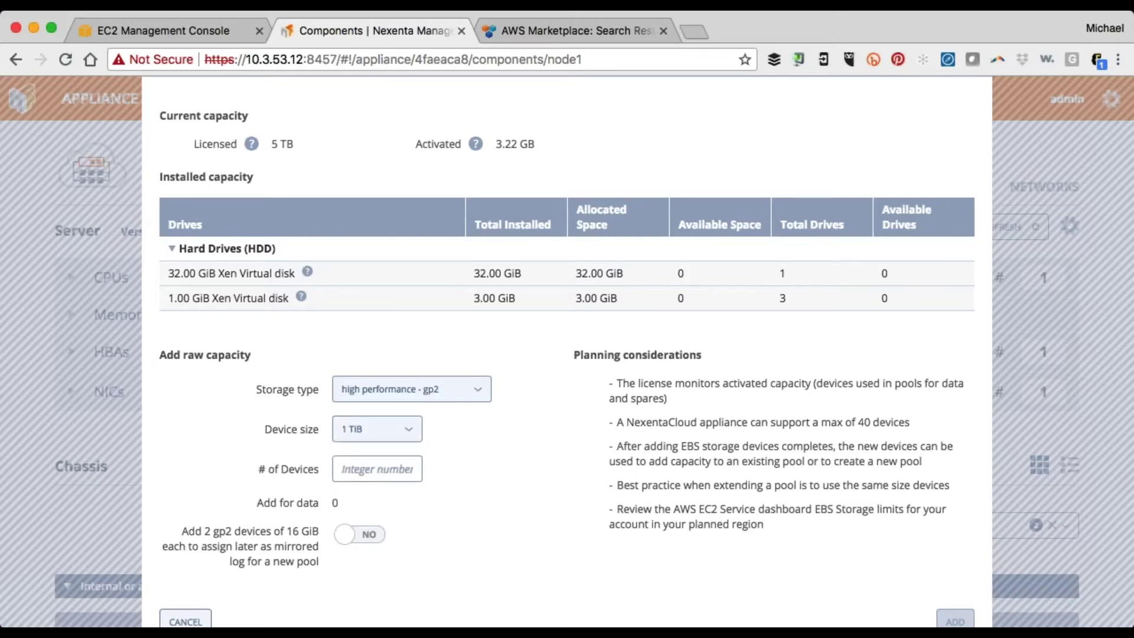
pyautogui.click(387, 470)
pyautogui.write('10')
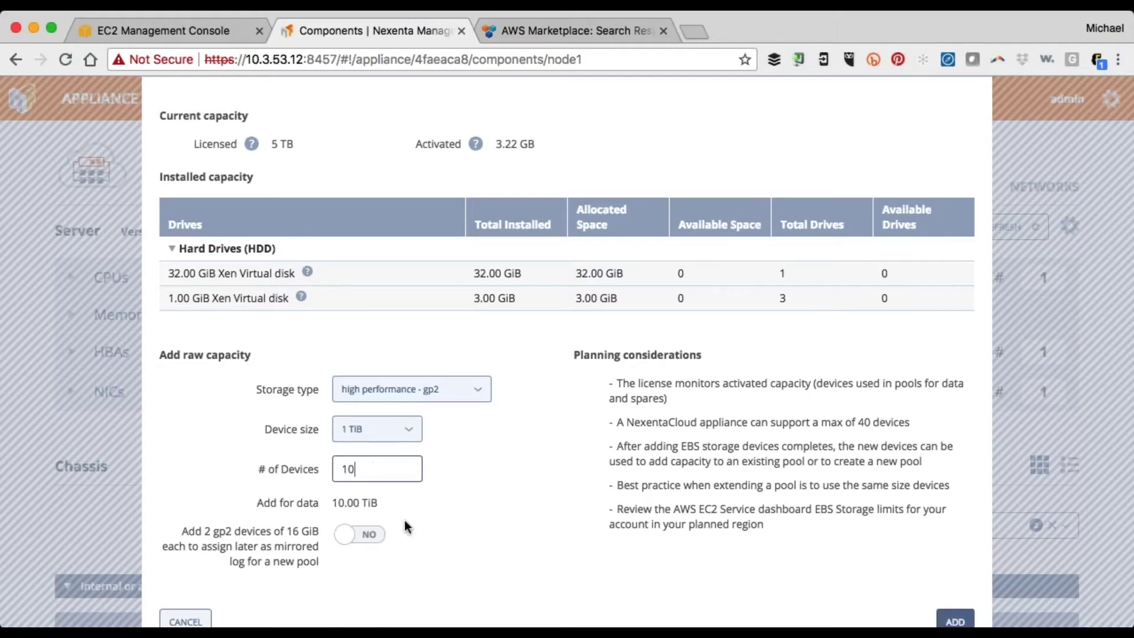
pyautogui.scroll(-2, 403, 519)
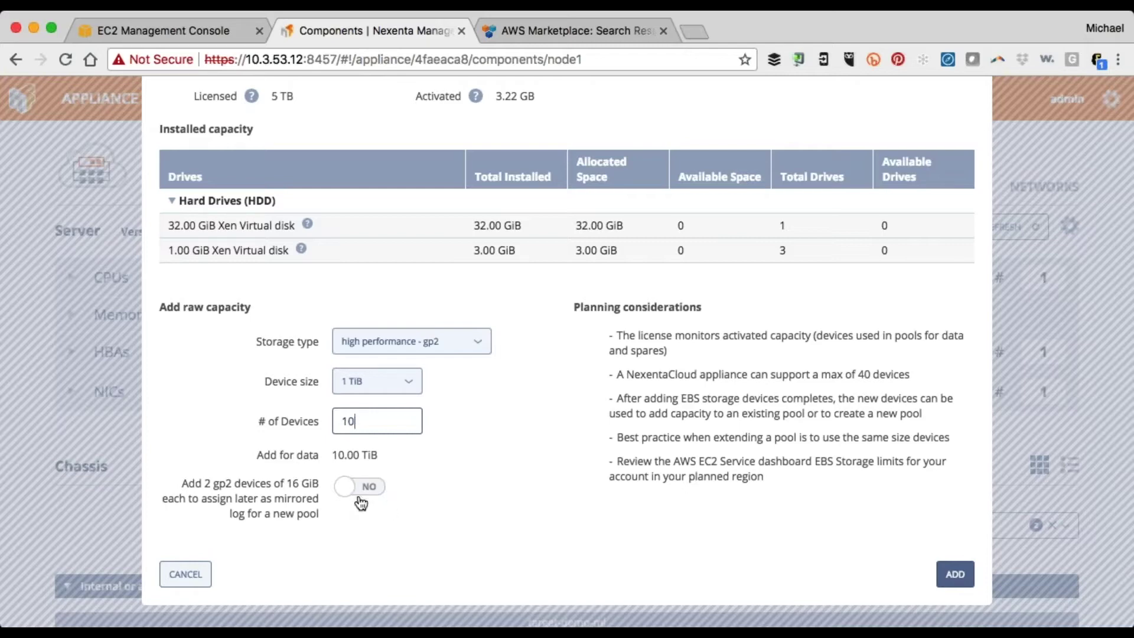
pyautogui.click(953, 576)
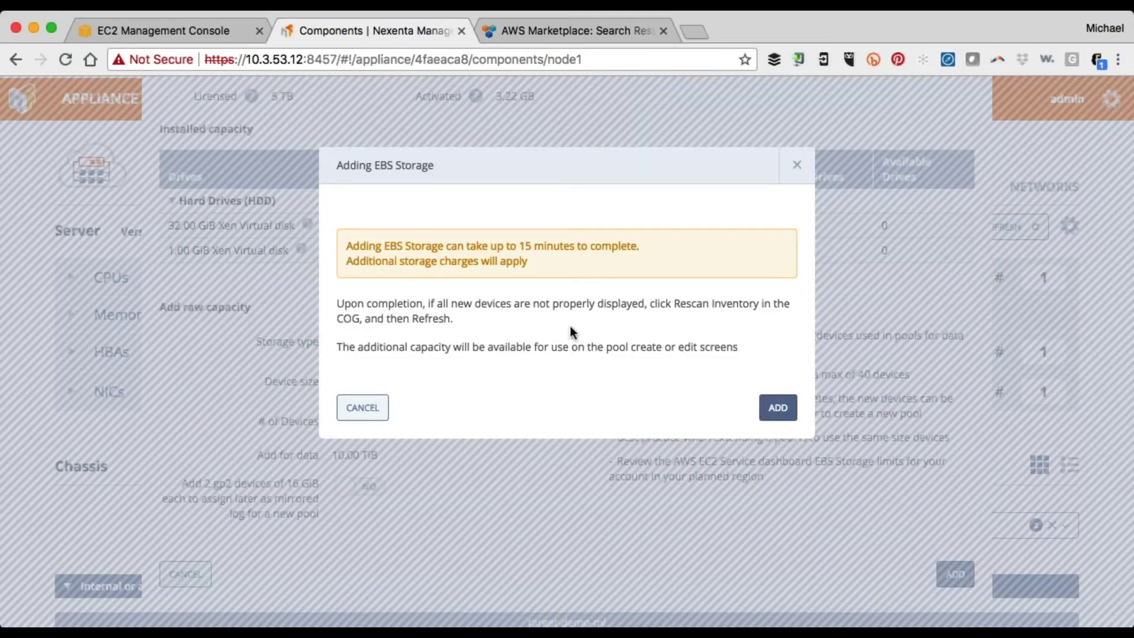
pyautogui.click(777, 416)
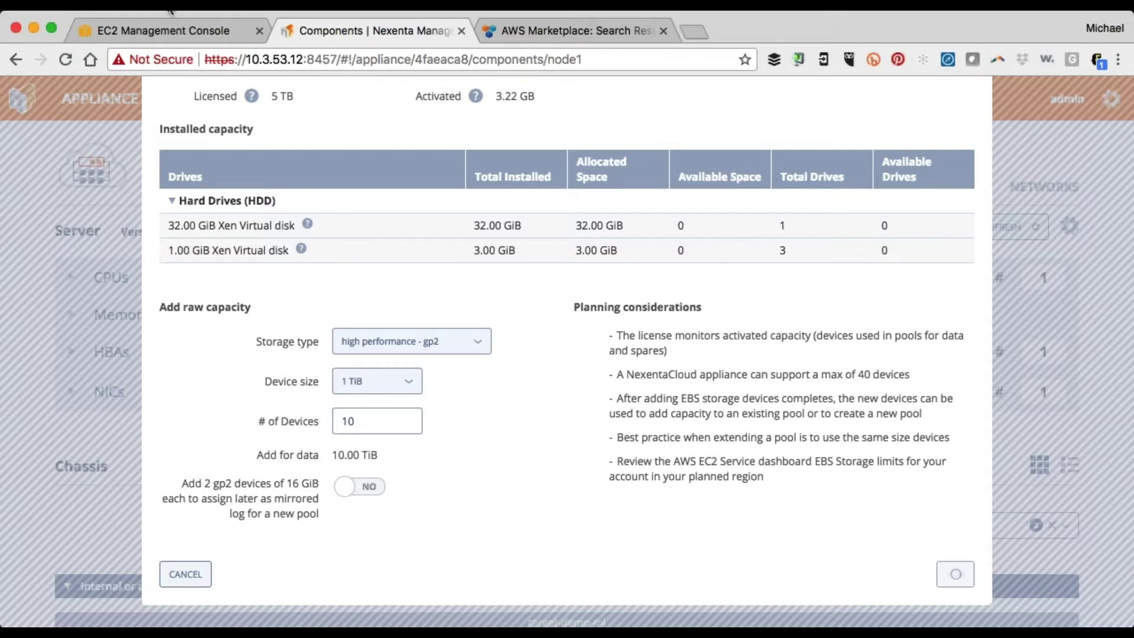
pyautogui.click(196, 24)
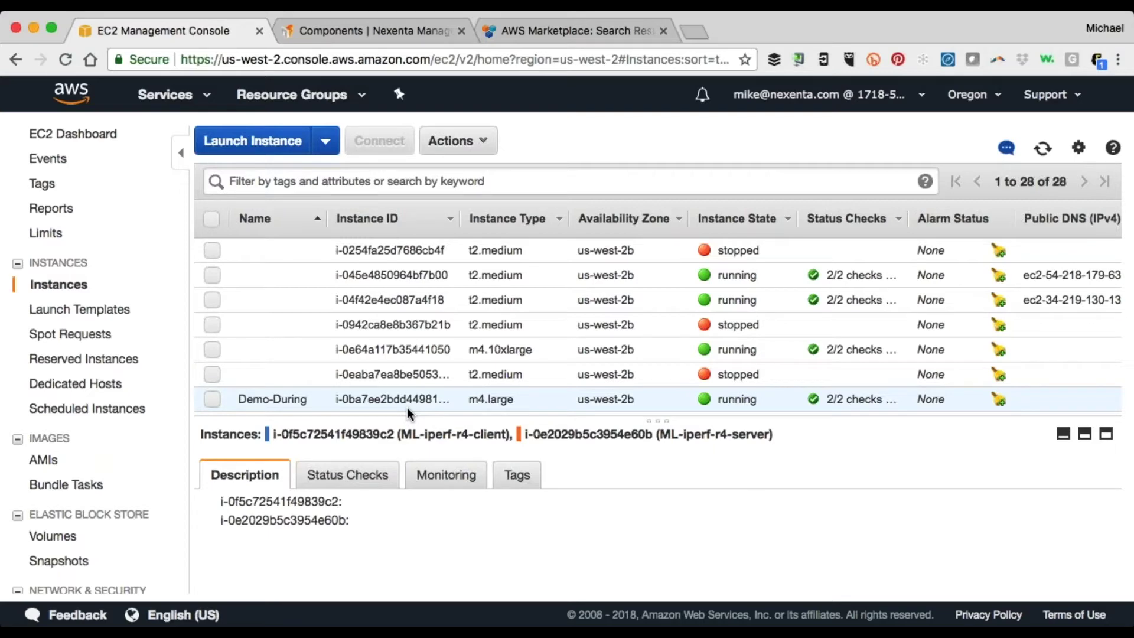
# Load the NexentaFusion page at 10.3.53.12:8457 in the AWS Marketplace tab
pyautogui.click(393, 27)
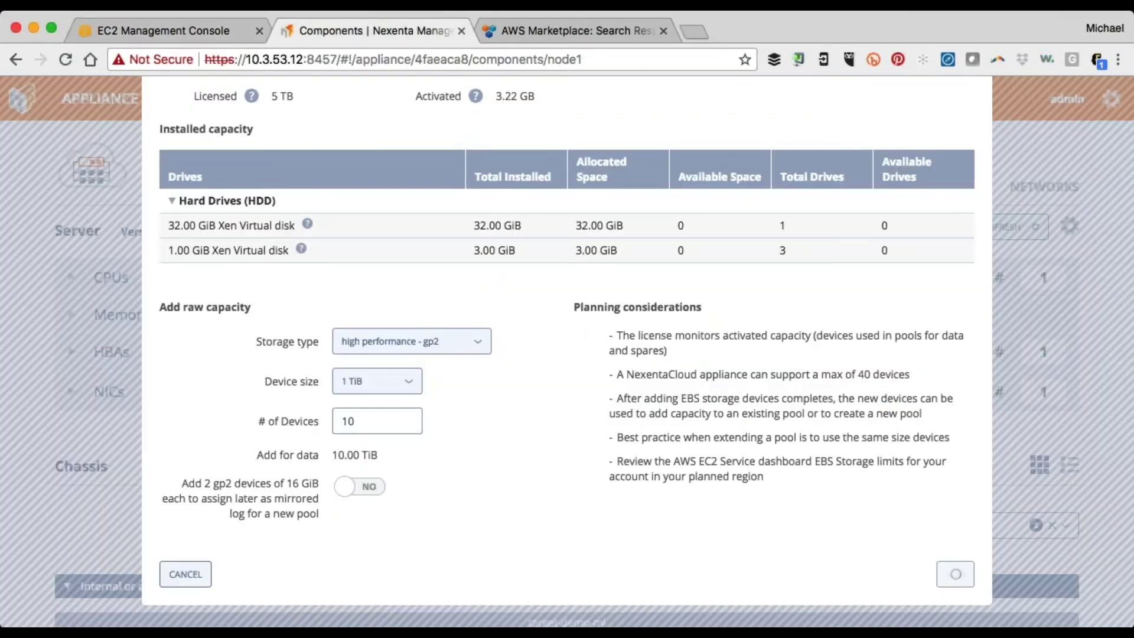
pyautogui.scroll(3, 567, 354)
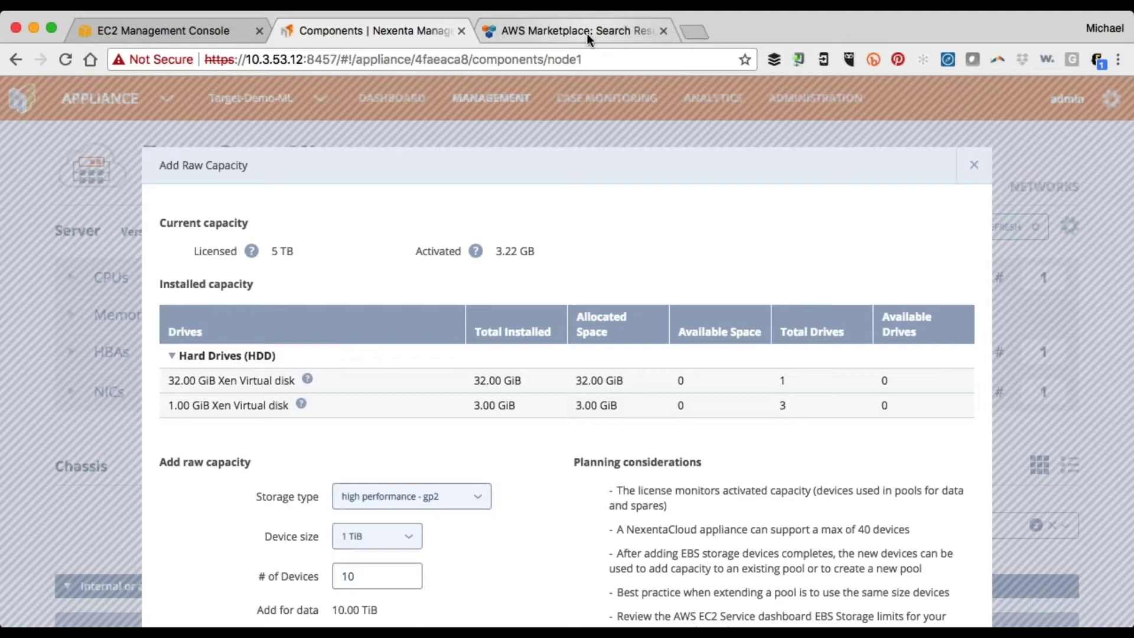
pyautogui.scroll(-1, 672, 252)
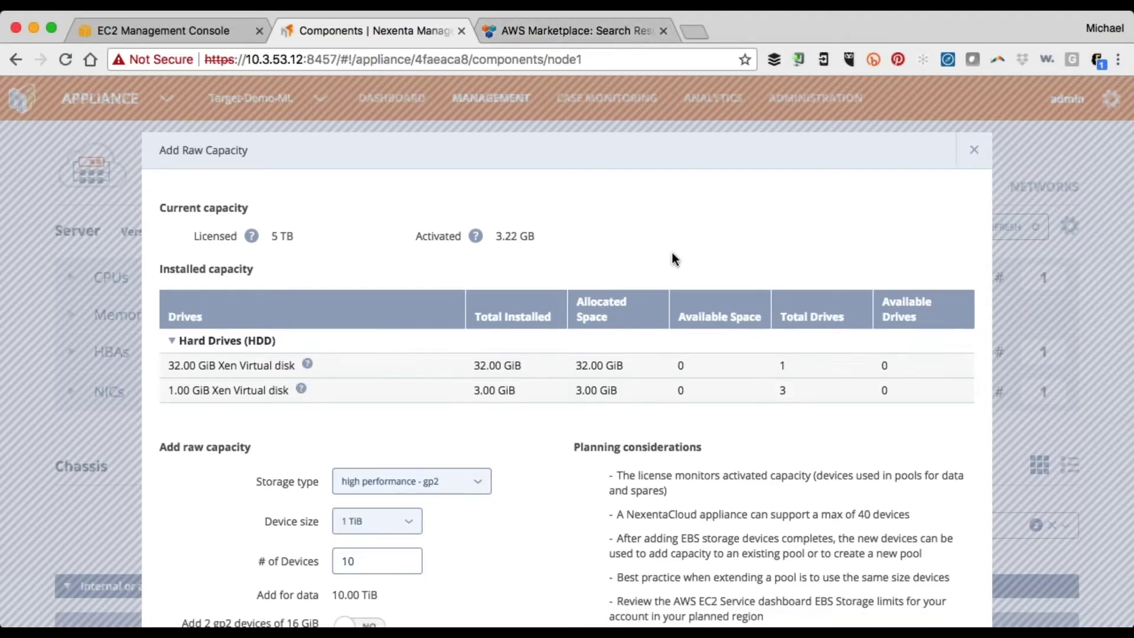
pyautogui.click(571, 32)
pyautogui.press('super+l')
pyautogui.write('10.3.53.12:8457')
pyautogui.press('Return')
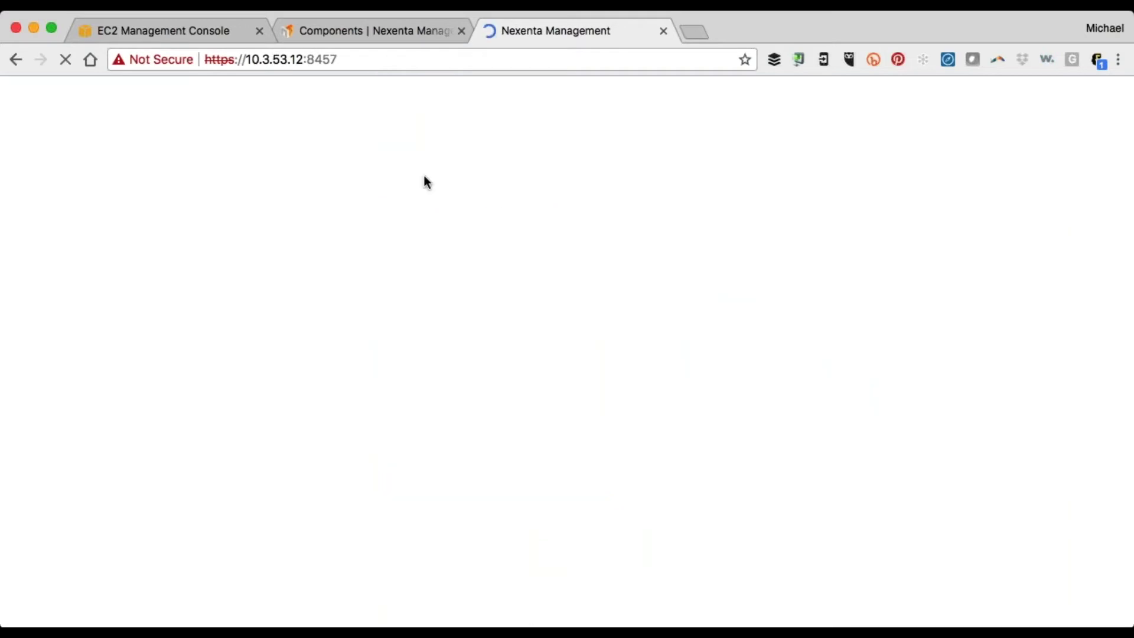
# Check the add capacity progress, then view Demo-During's instance details in EC2
pyautogui.click(366, 33)
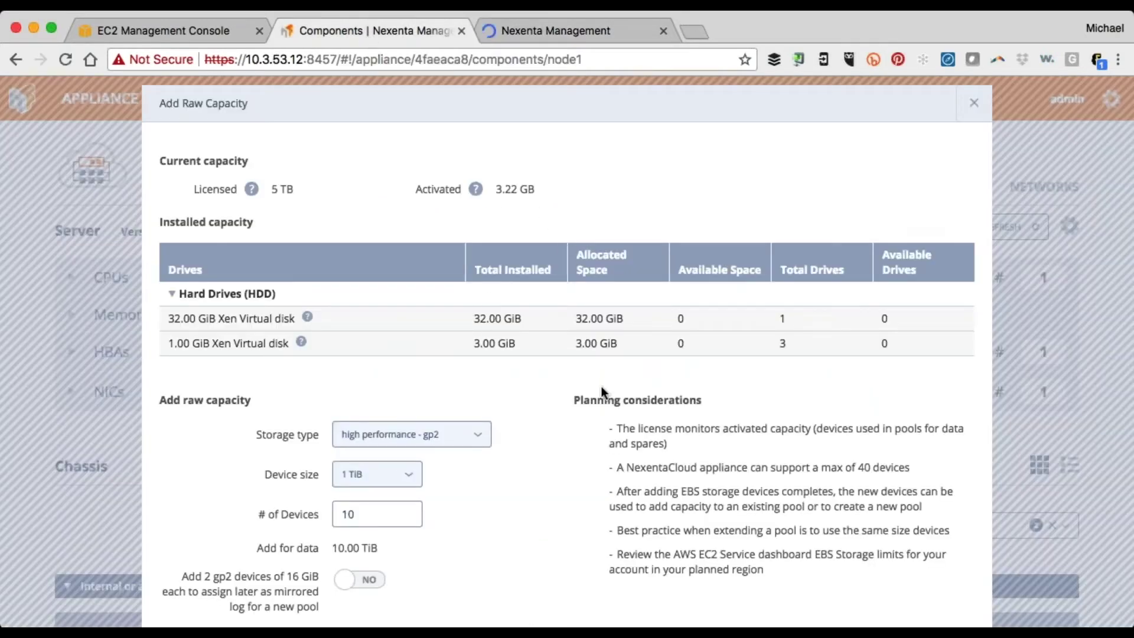
pyautogui.click(610, 32)
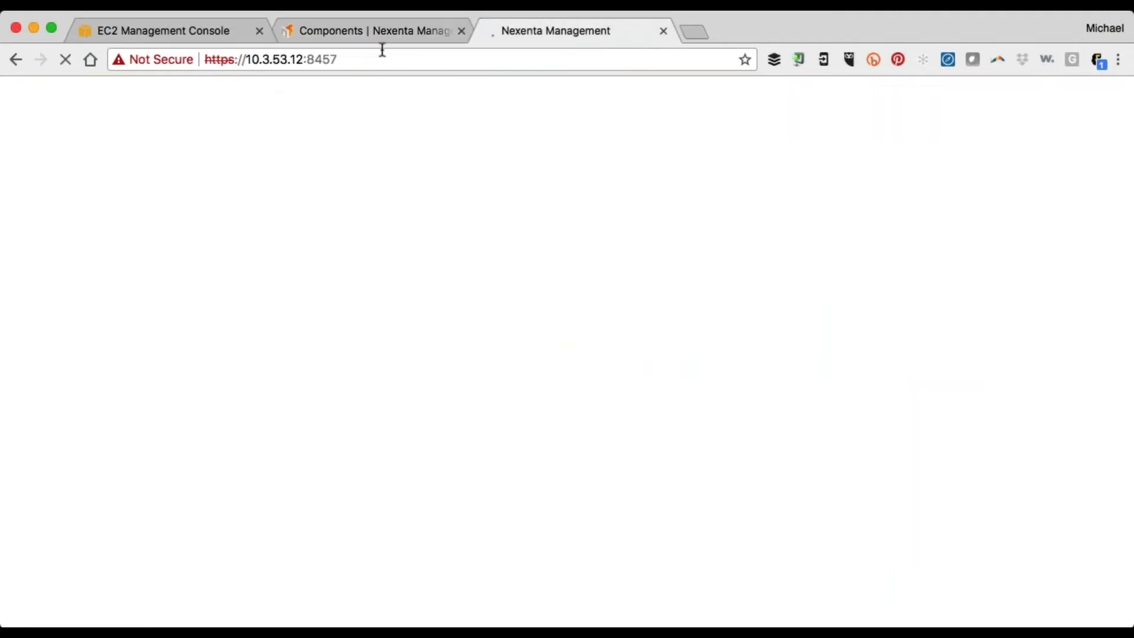
pyautogui.click(161, 29)
pyautogui.click(411, 399)
pyautogui.scroll(-3, 742, 584)
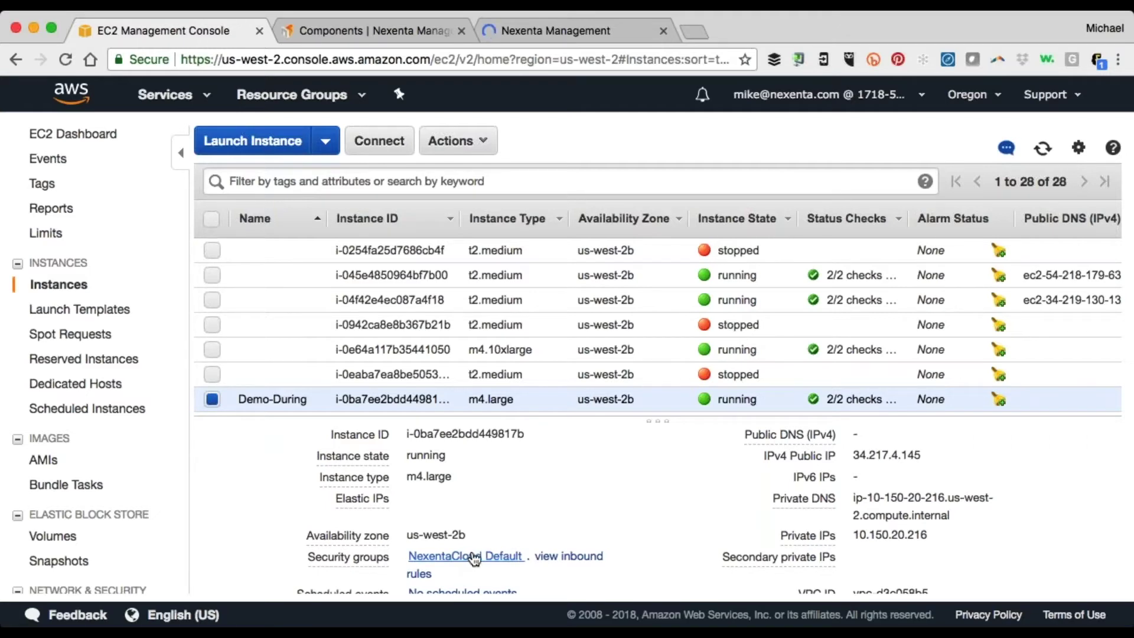
# Scroll through Demo-During's instance description, then go back to Target-Demo-ML's components page
pyautogui.scroll(-1, 474, 559)
pyautogui.scroll(-3, 472, 555)
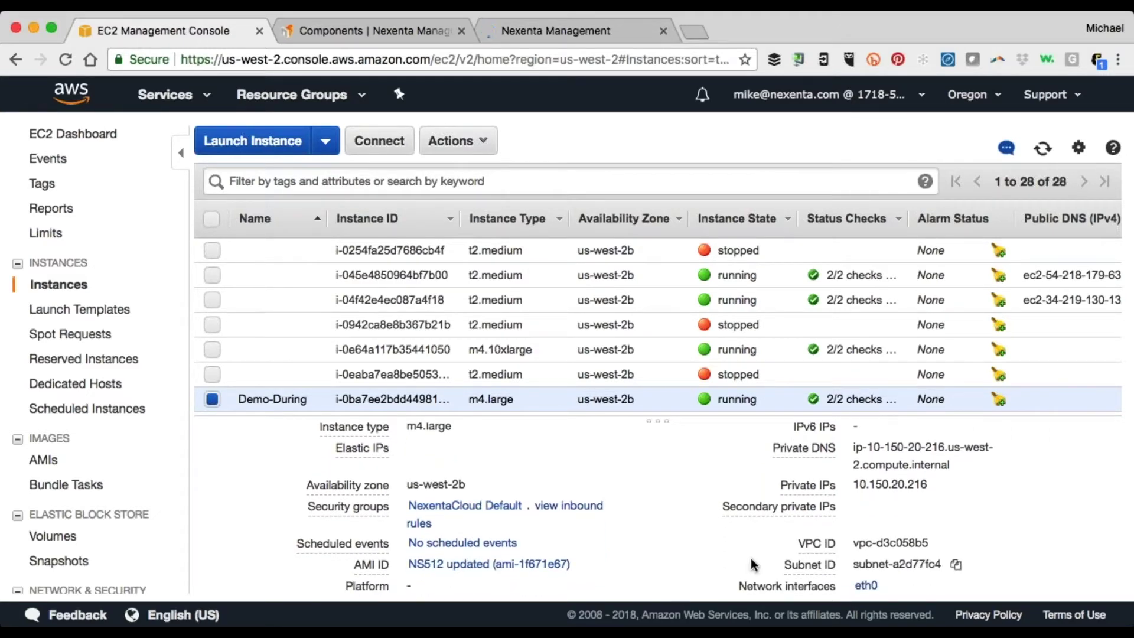
pyautogui.scroll(-4, 752, 564)
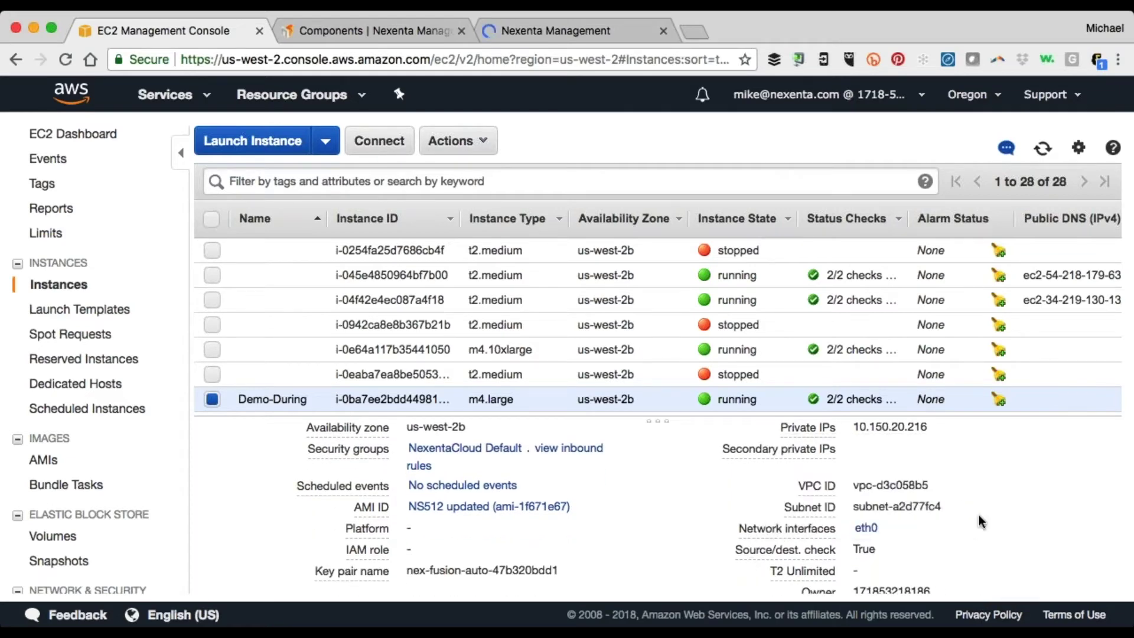
pyautogui.scroll(-3, 1008, 542)
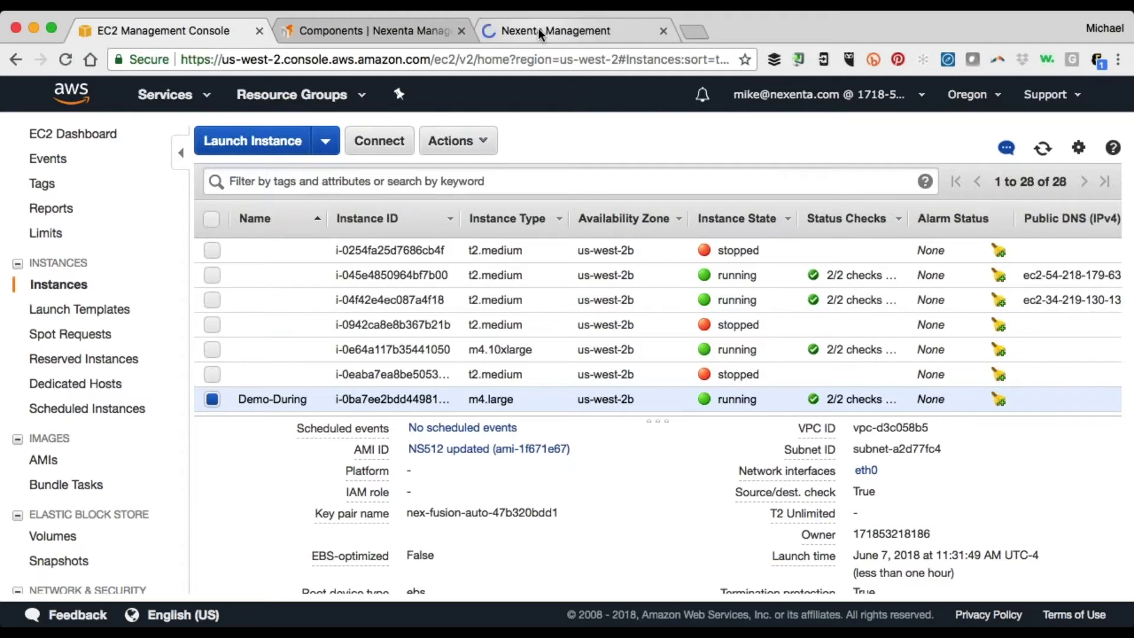
pyautogui.click(378, 30)
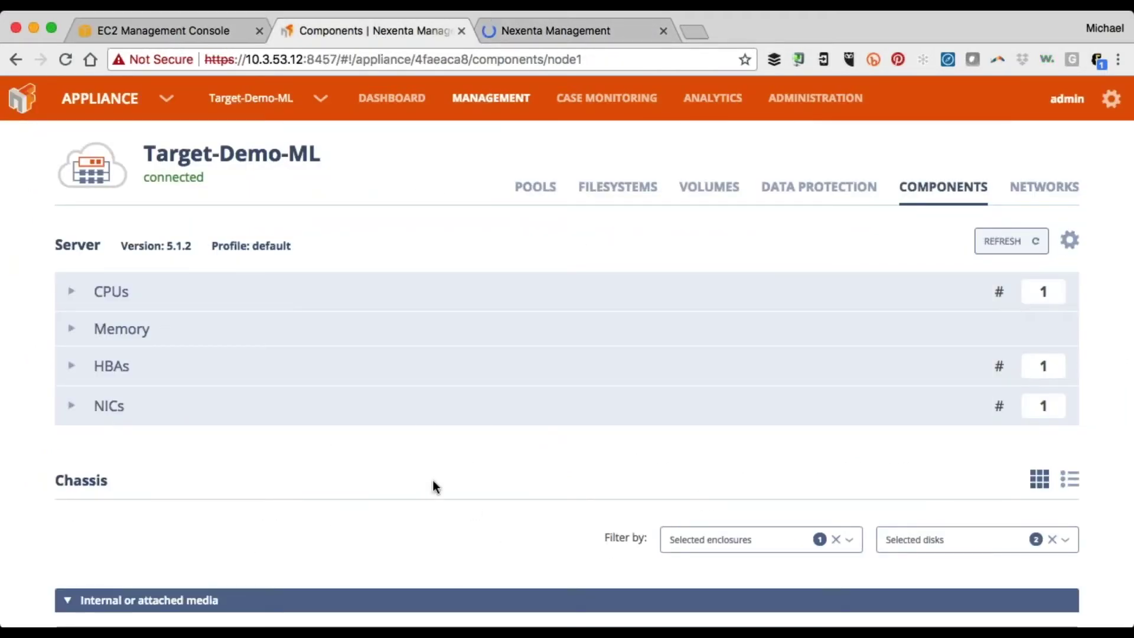
# Open the storage pool named Pool for editing from the Pools list
pyautogui.scroll(-2, 433, 482)
pyautogui.scroll(-1, 434, 480)
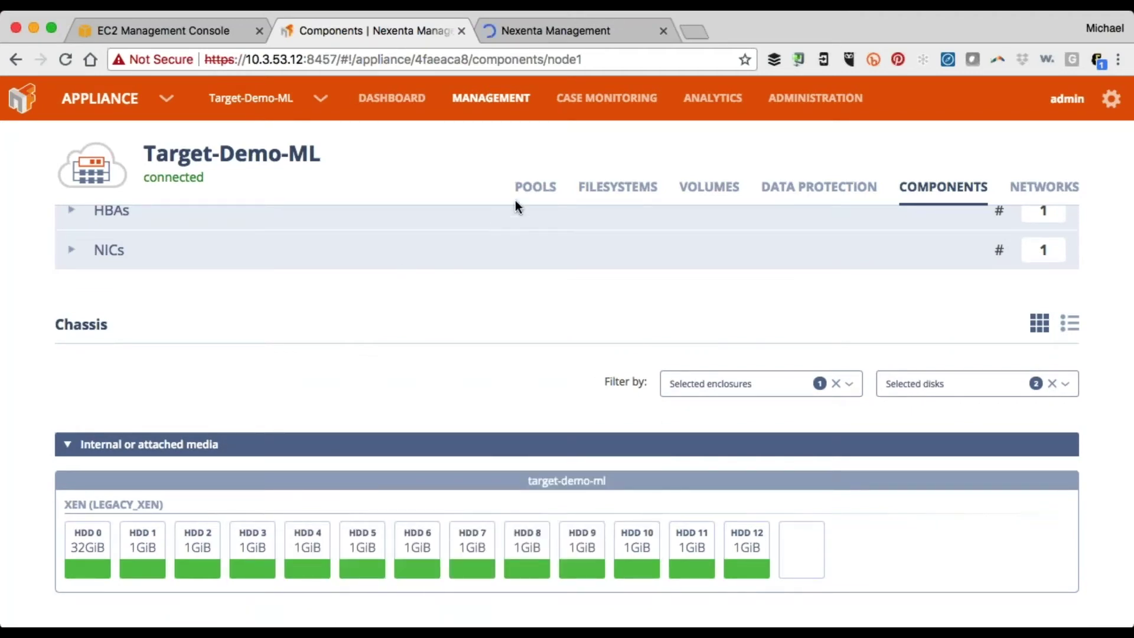
pyautogui.click(532, 195)
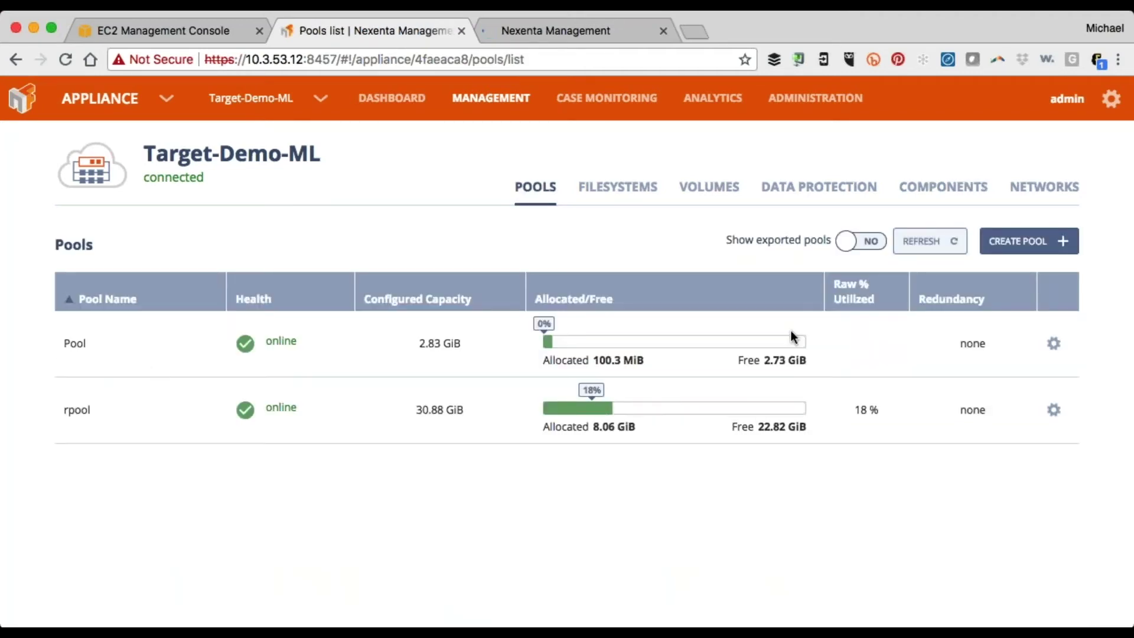
pyautogui.click(1054, 345)
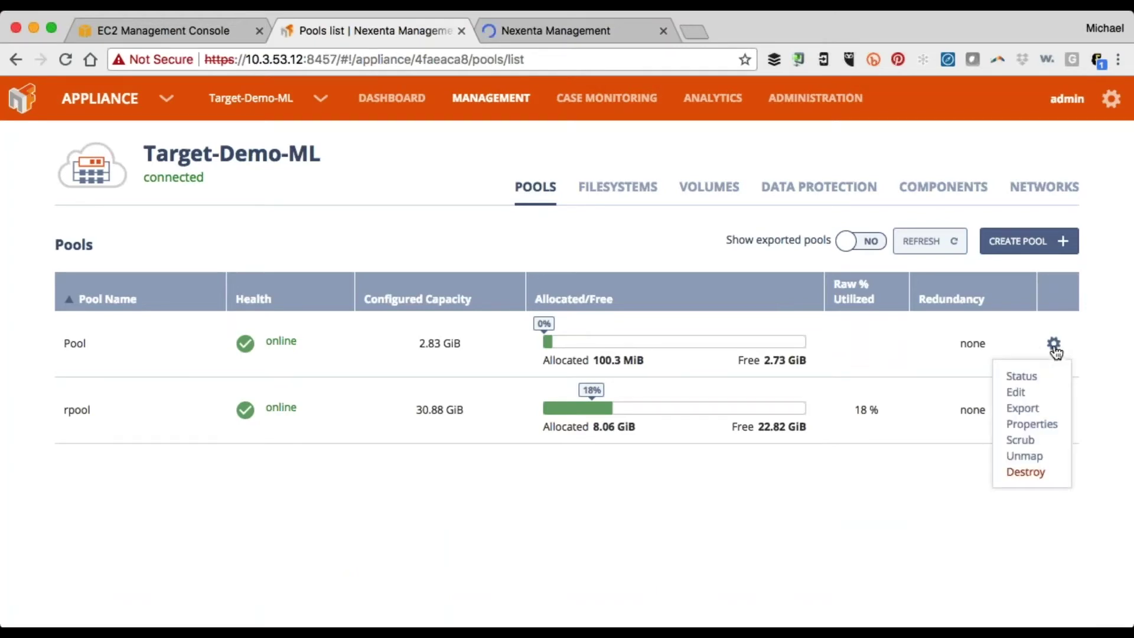
pyautogui.click(1015, 391)
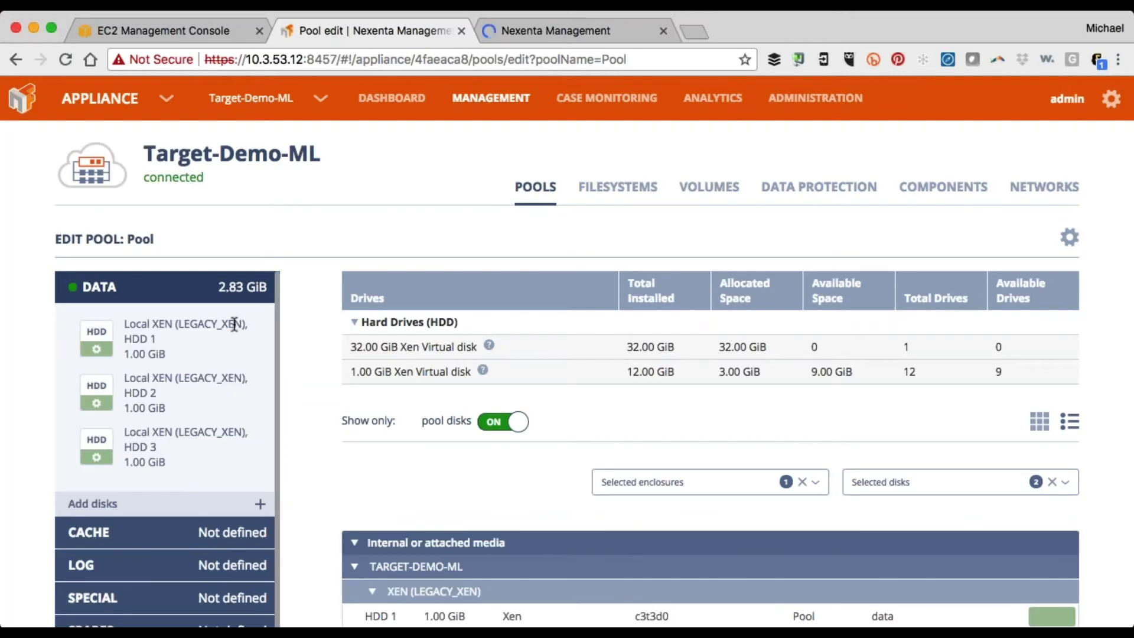
# Add the 1 GiB disks HDD 4, HDD 5 and HDD 6 to Pool's data group and save
pyautogui.click(260, 503)
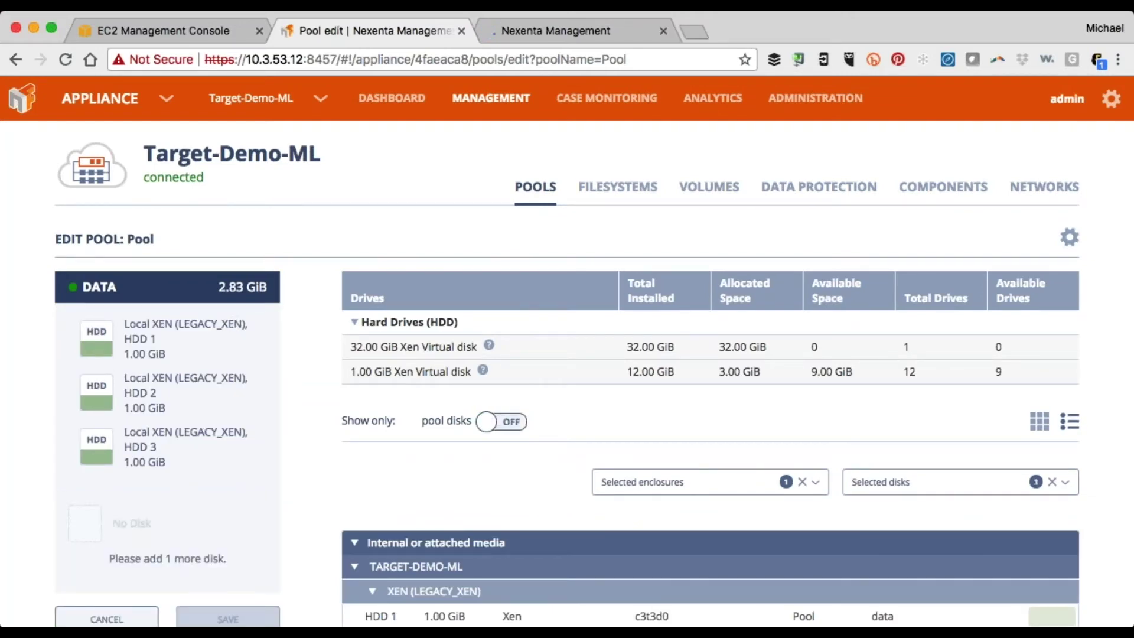
pyautogui.scroll(-3, 438, 421)
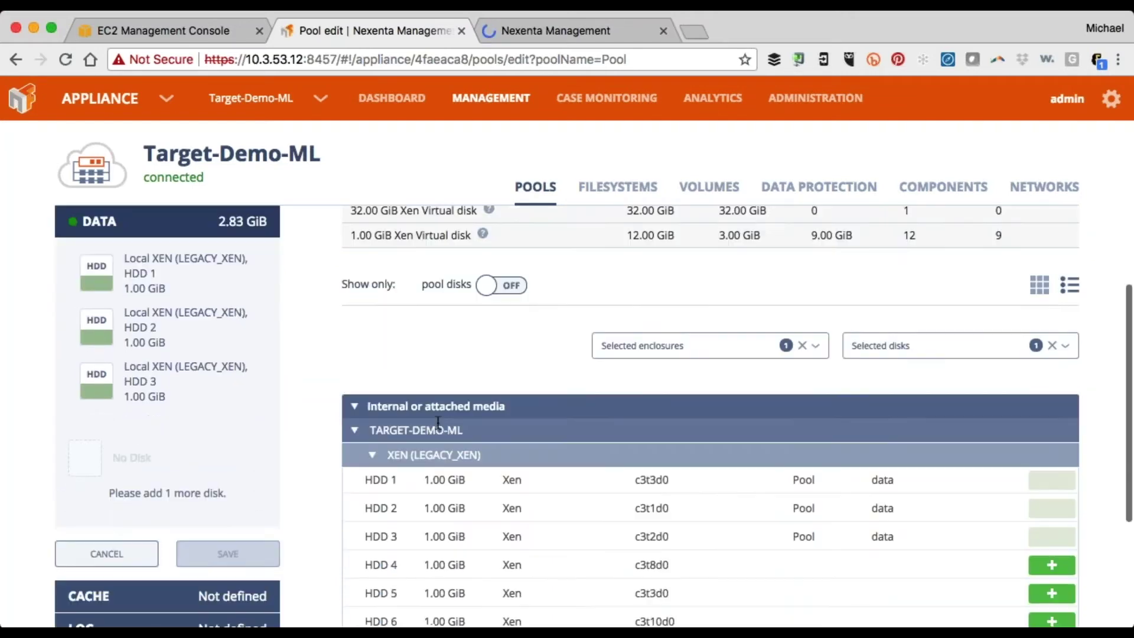
pyautogui.click(1052, 503)
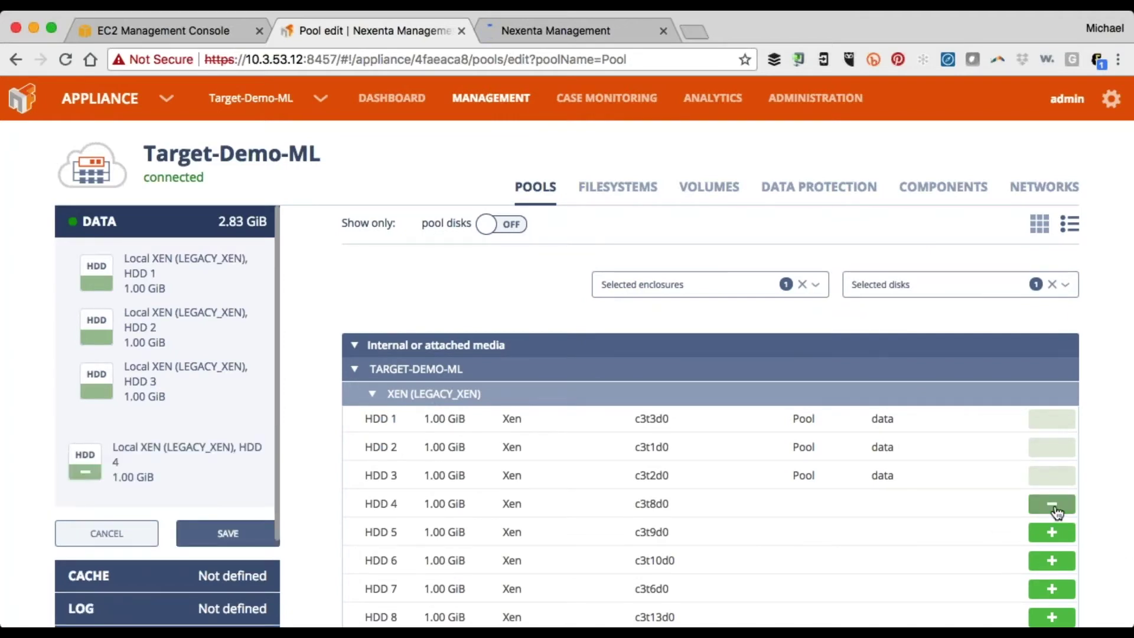
pyautogui.click(1052, 532)
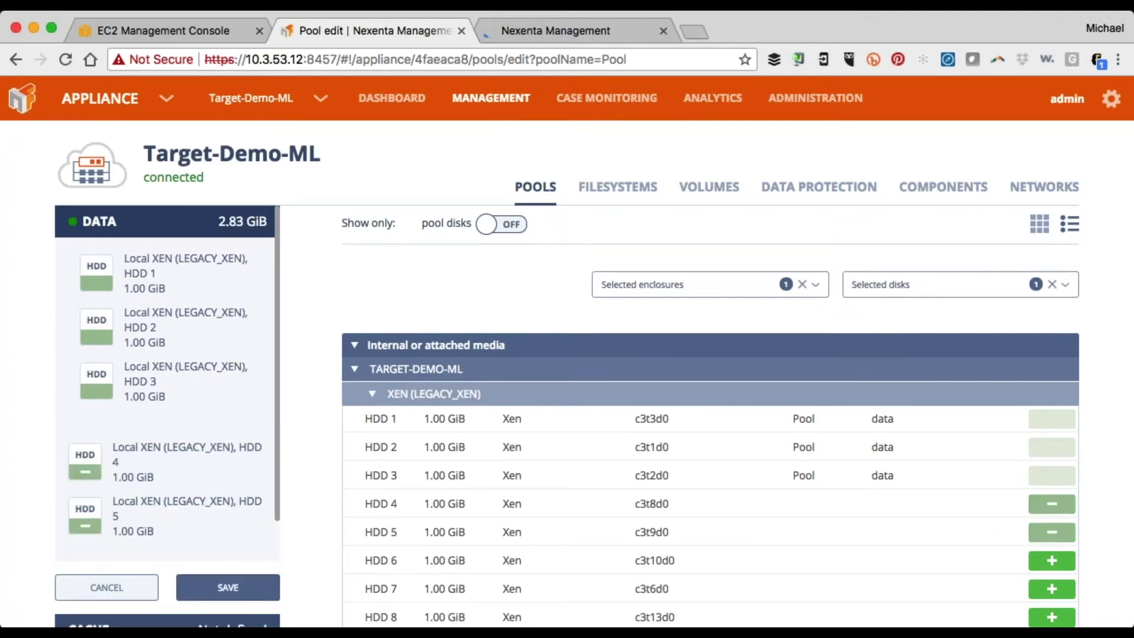
pyautogui.click(1051, 560)
pyautogui.scroll(-3, 148, 512)
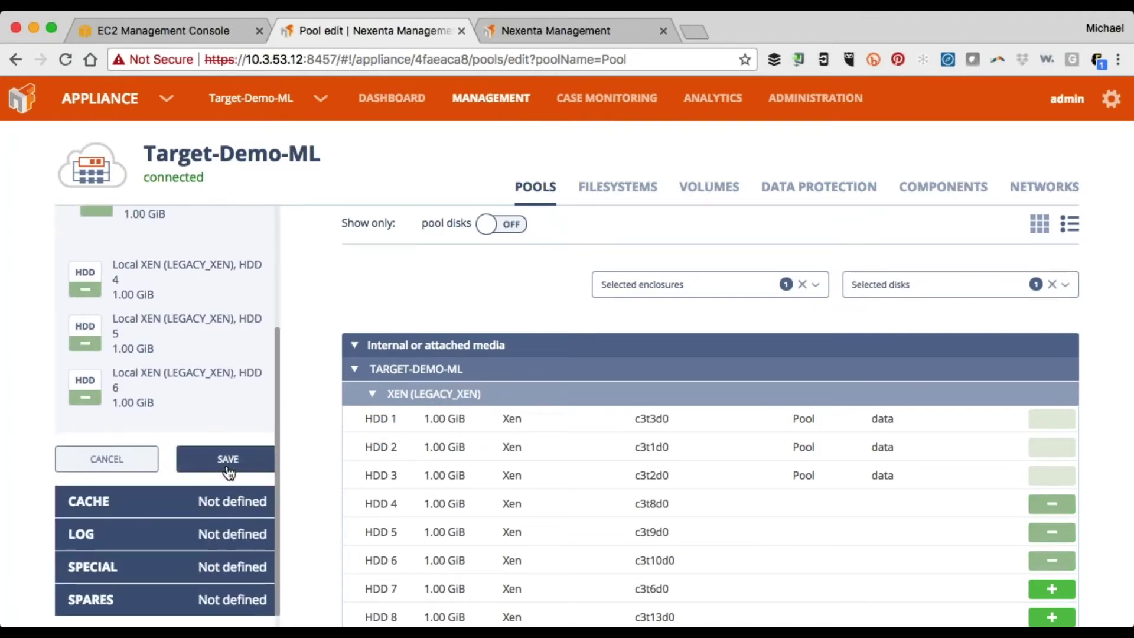
pyautogui.click(228, 467)
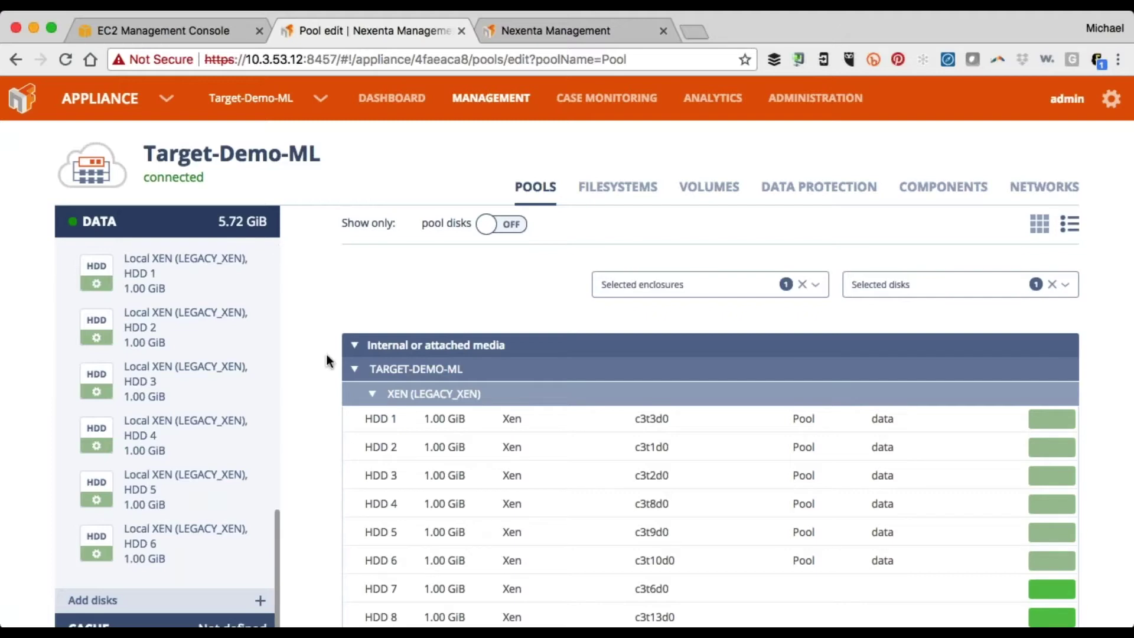
# Leave the pool edit page, confirming with Yes, and return to the Appliances list
pyautogui.click(338, 95)
pyautogui.click(381, 144)
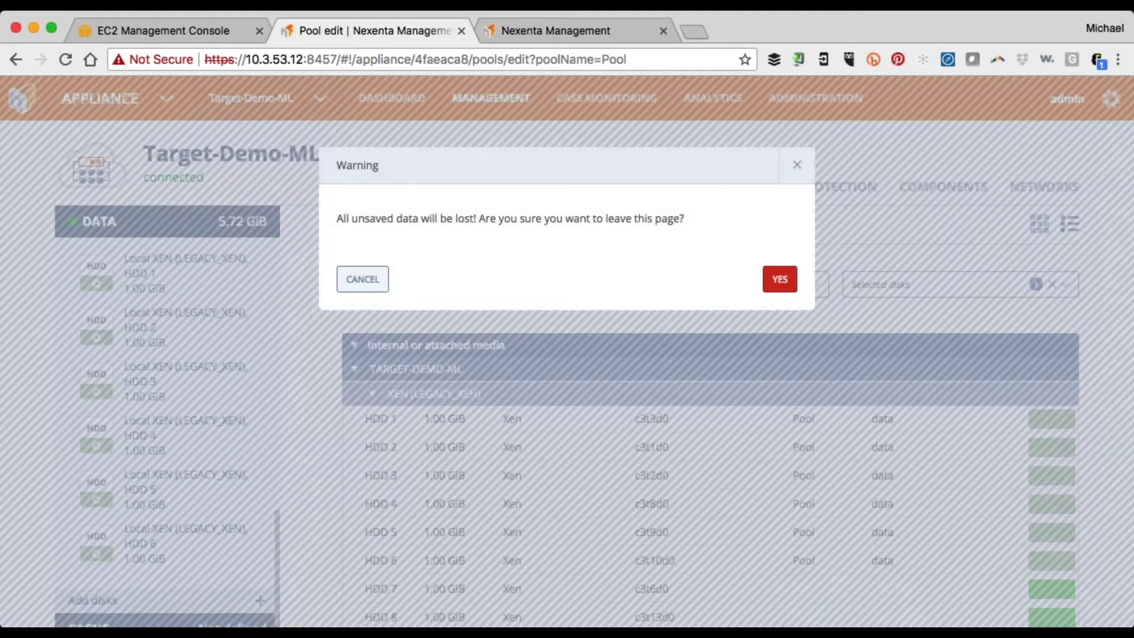
pyautogui.click(782, 287)
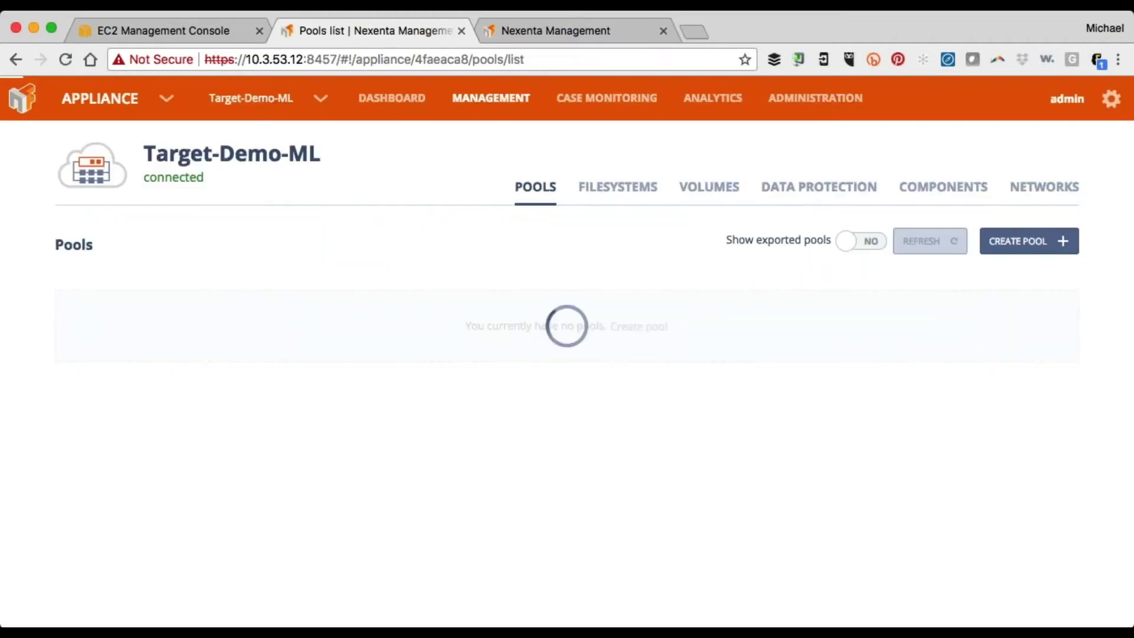
pyautogui.click(322, 99)
# Show all appliances and view the license details for Demo-During
pyautogui.click(361, 147)
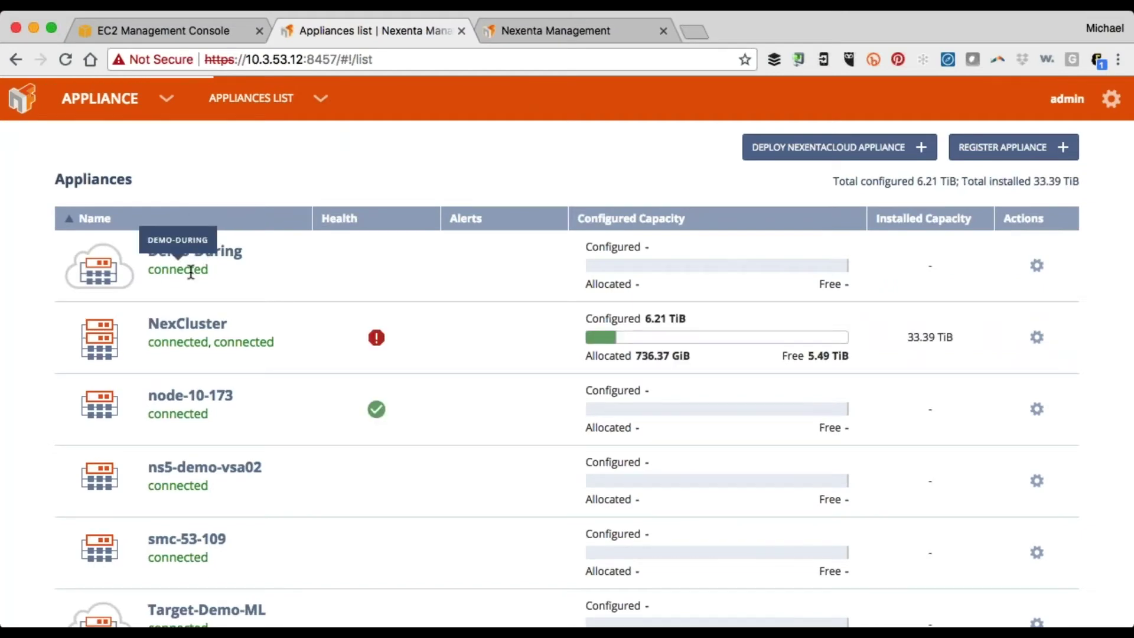
pyautogui.click(1036, 267)
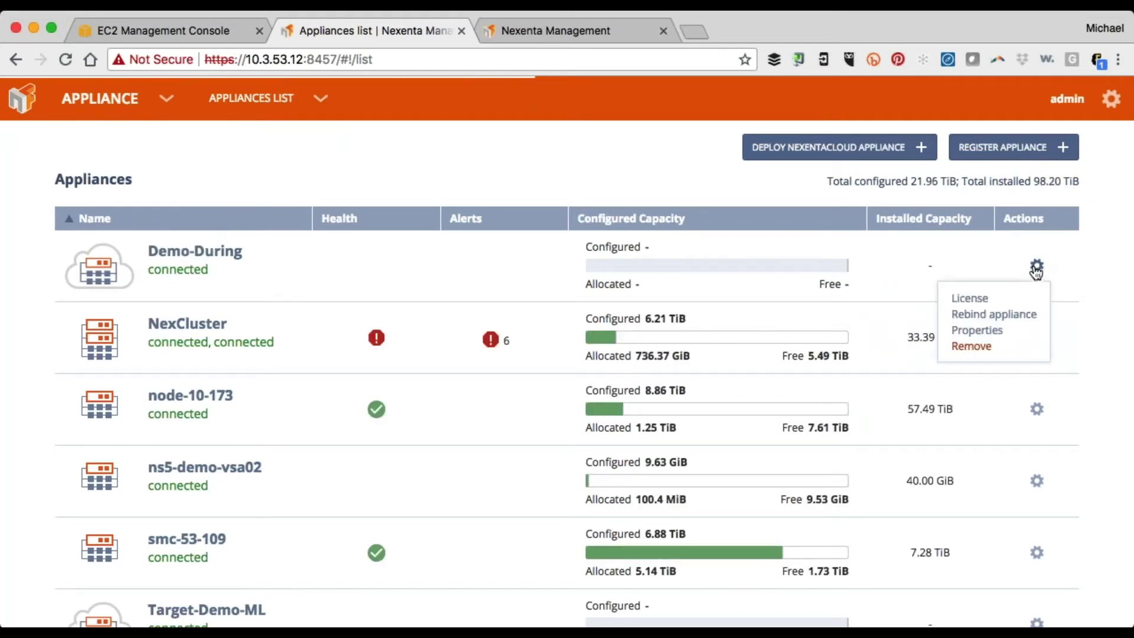
pyautogui.click(973, 300)
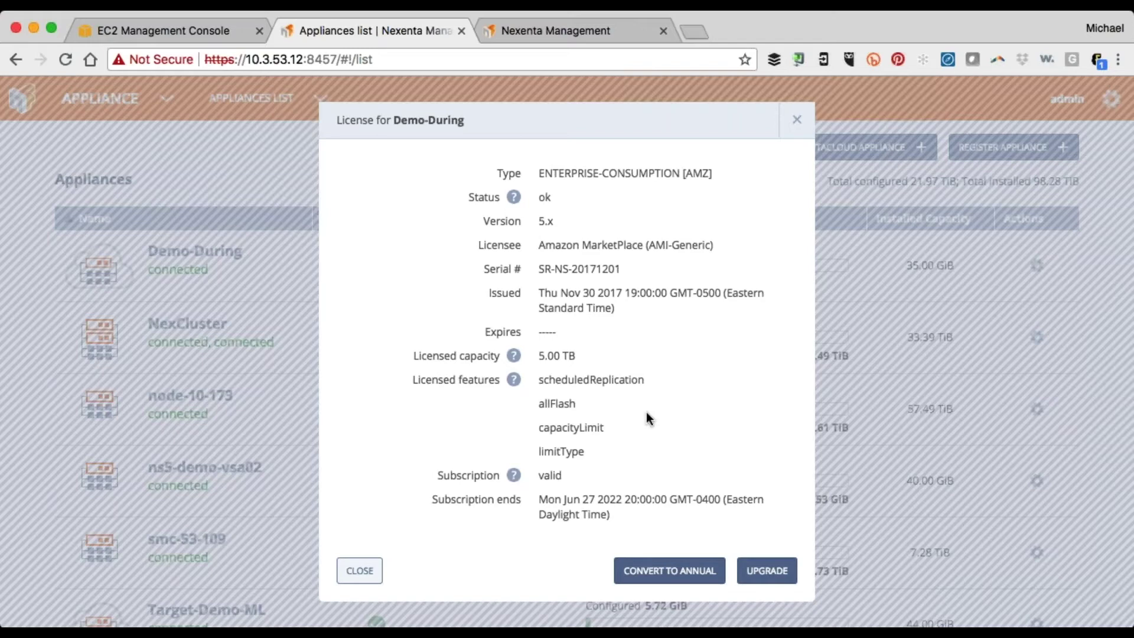
# Review Demo-During's license upgrade options, then close both dialogs without upgrading
pyautogui.click(778, 570)
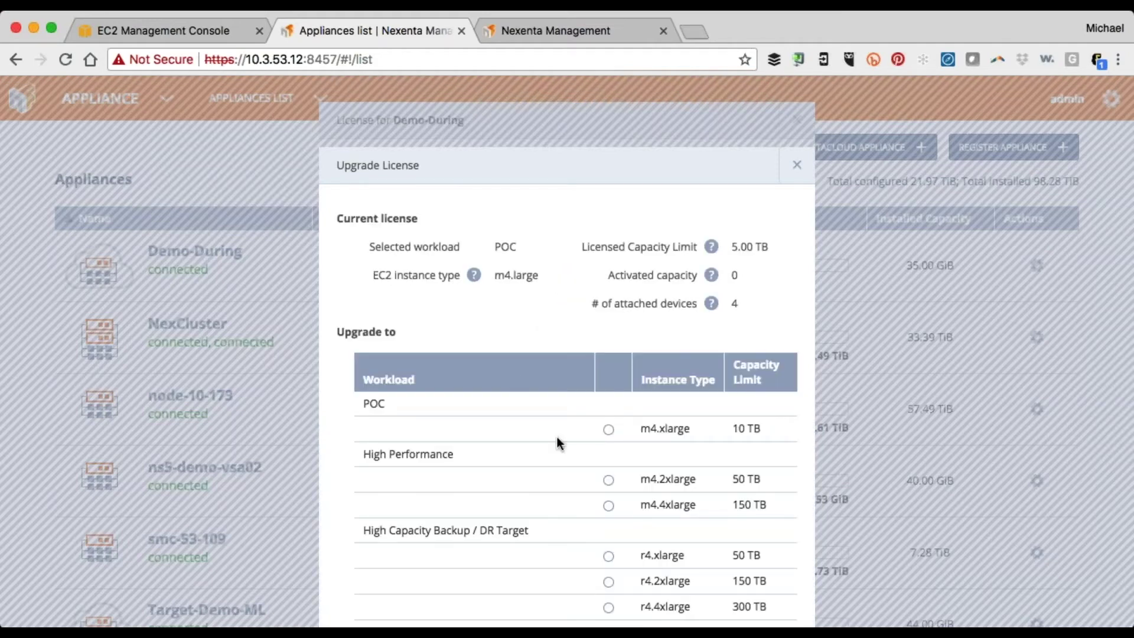
pyautogui.scroll(-3, 557, 442)
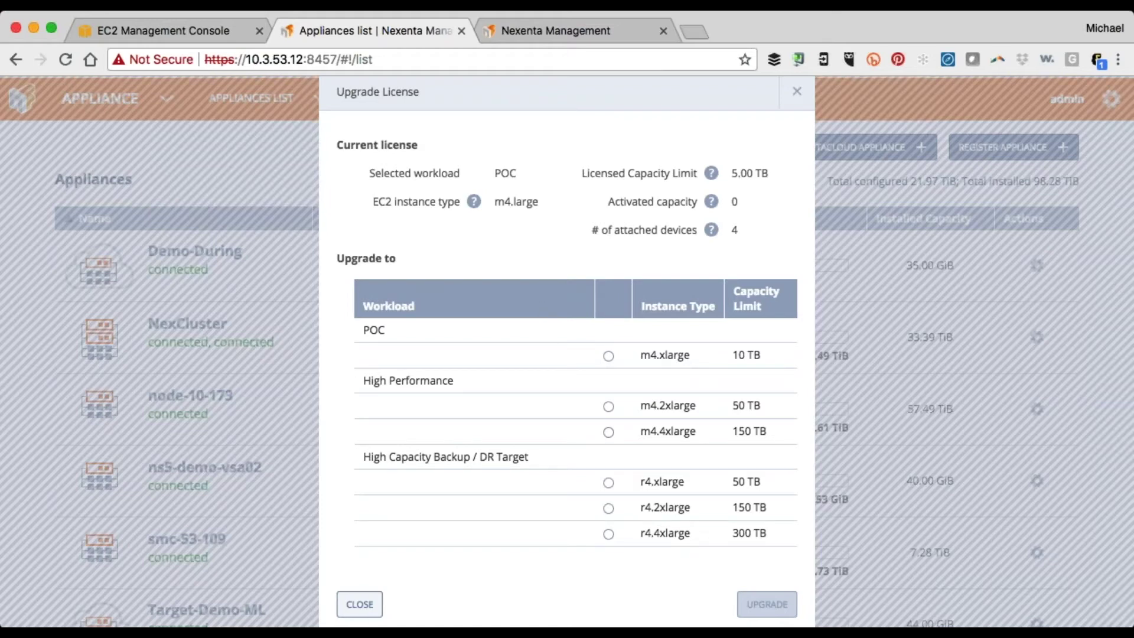
pyautogui.click(360, 604)
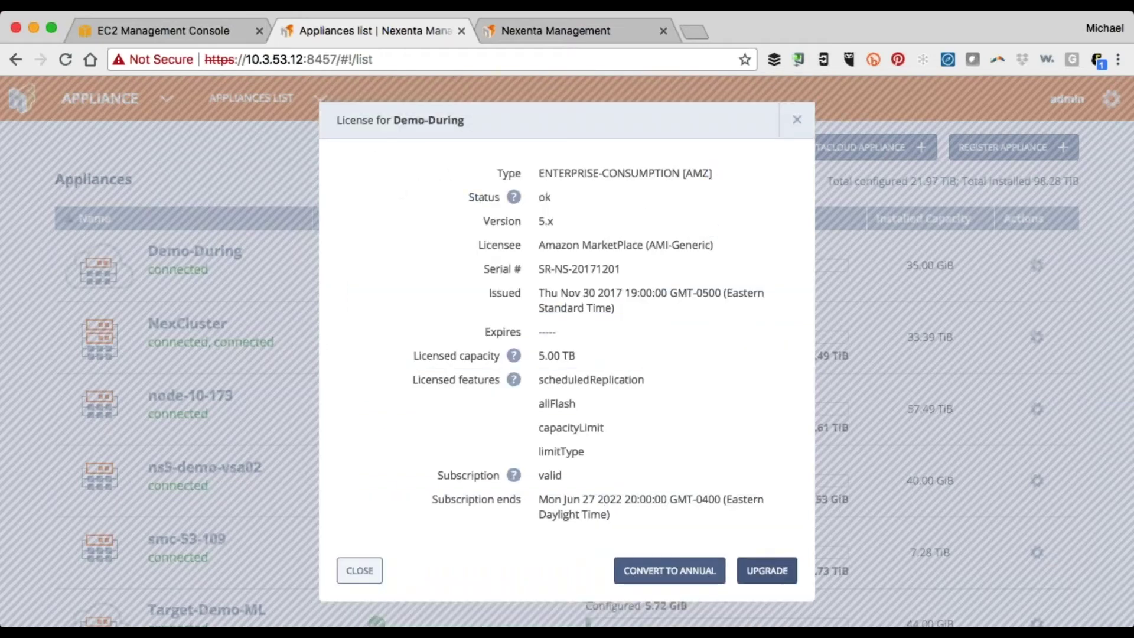
pyautogui.click(797, 123)
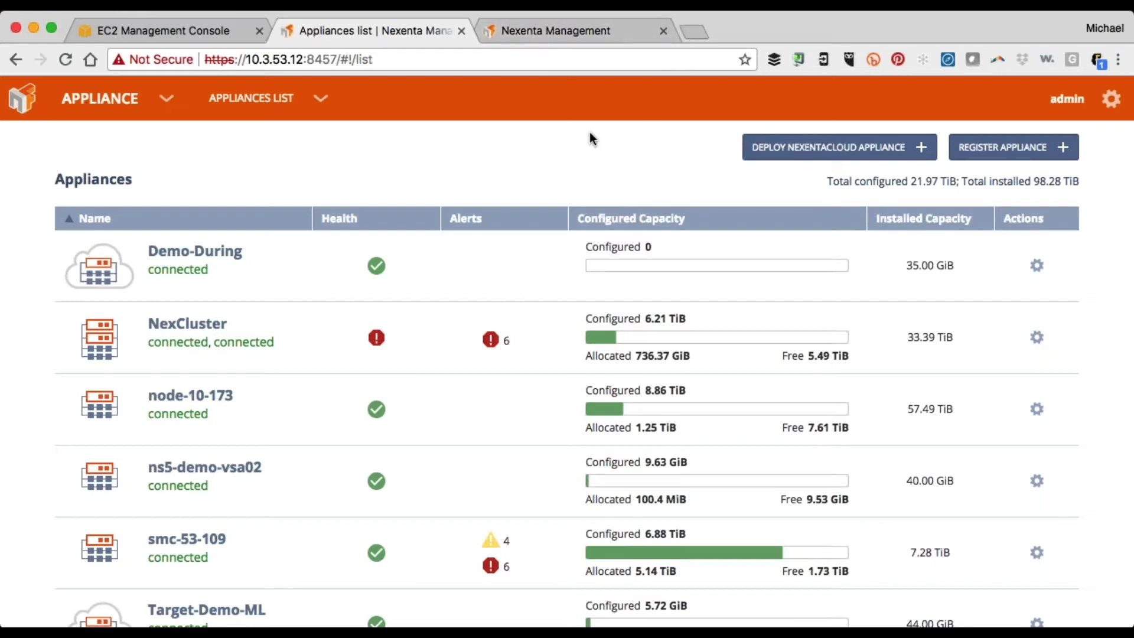
pyautogui.click(542, 33)
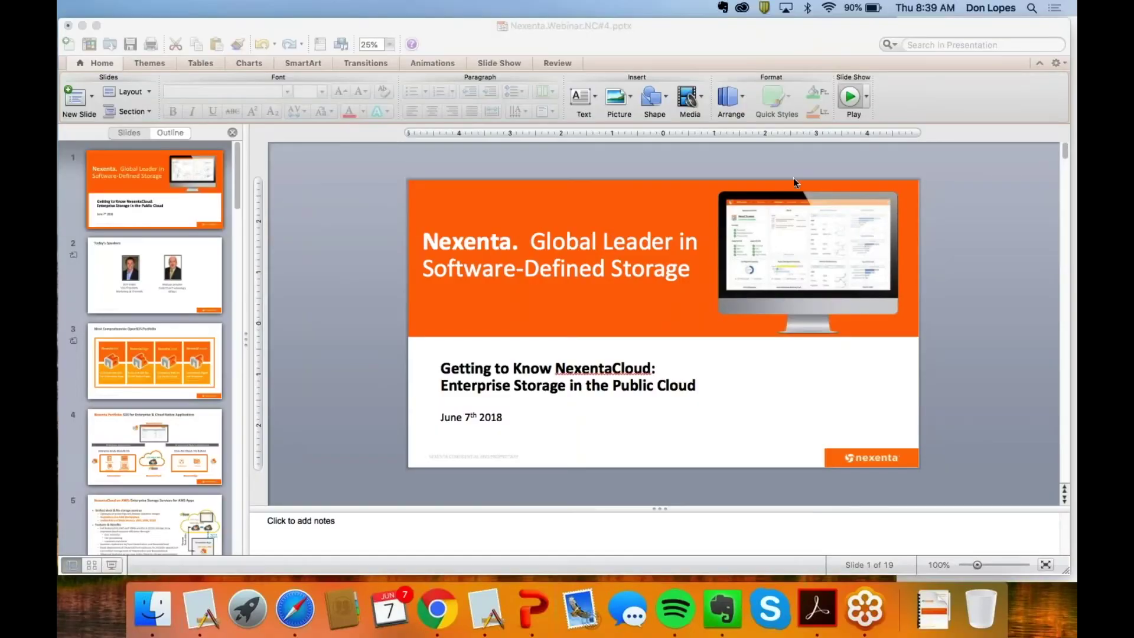
# Start the webinar slide show and advance to the More Resources Available slide
pyautogui.click(851, 98)
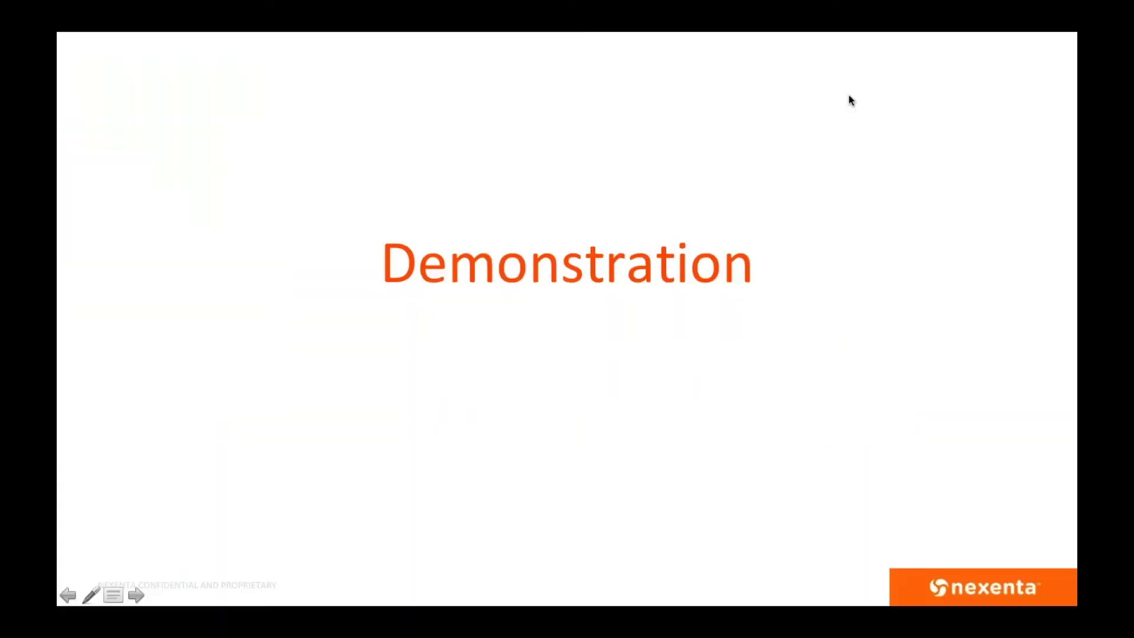
pyautogui.press('Right')
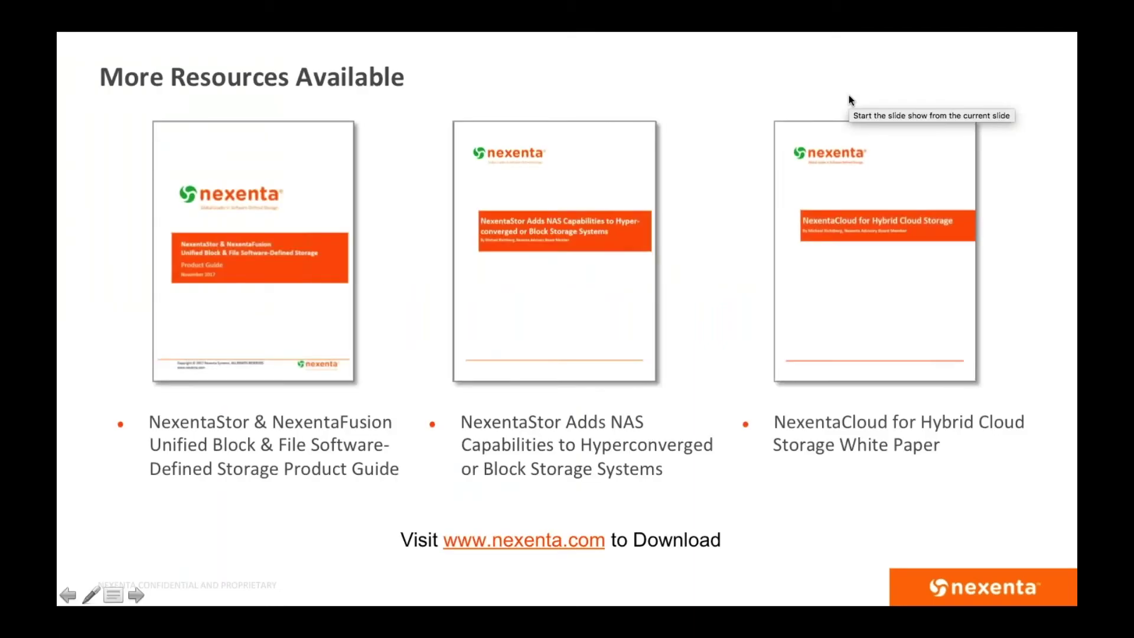